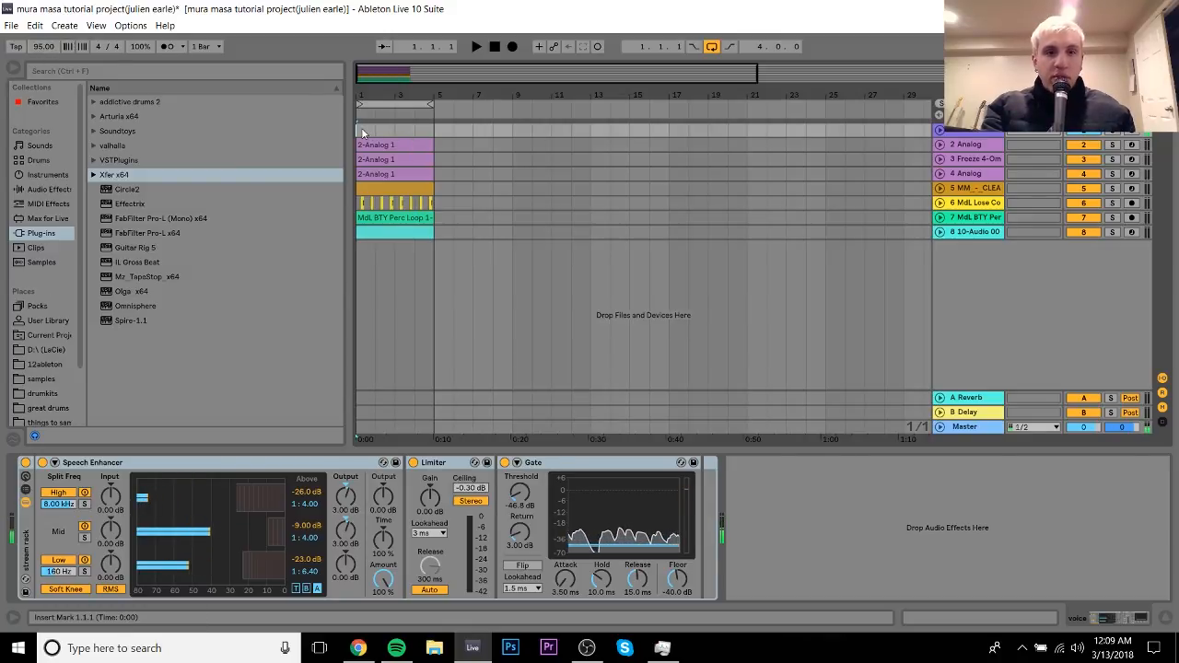
Review the four-bar arrangement and inspect the device chains of the voice, 2 Analog, 3 Freeze 4-Omnisphere and 8 Audio tracks.
left_click_drag(357, 127, 438, 227)
left_click_drag(368, 94, 437, 129)
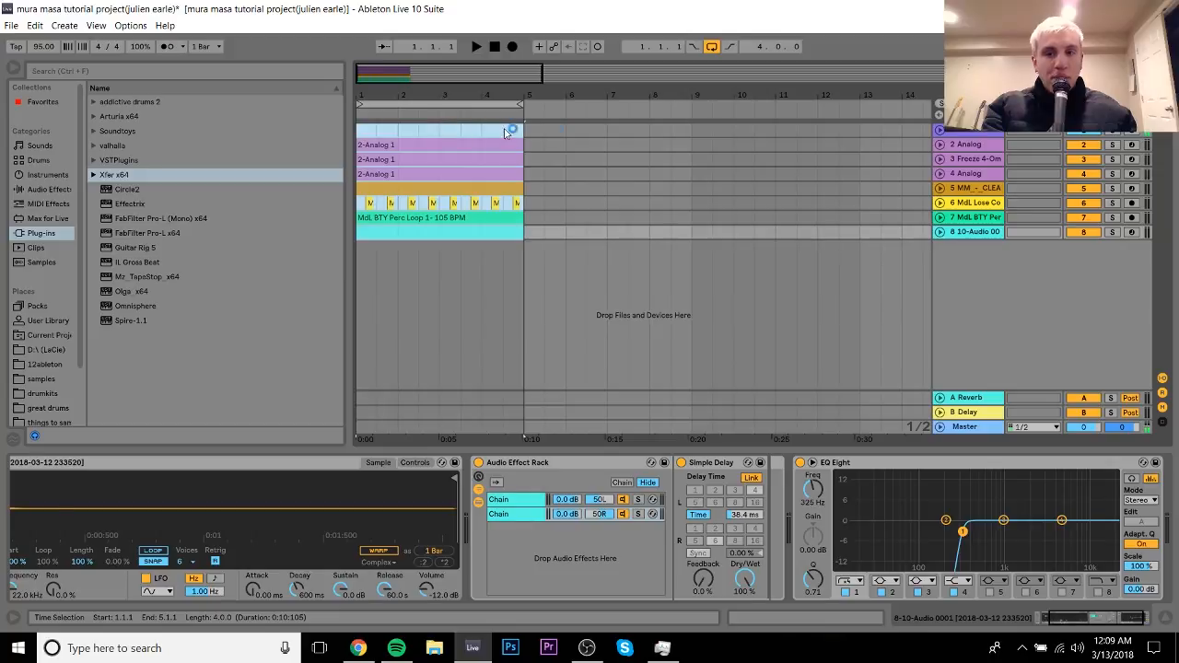
left_click(982, 135)
left_click(982, 145)
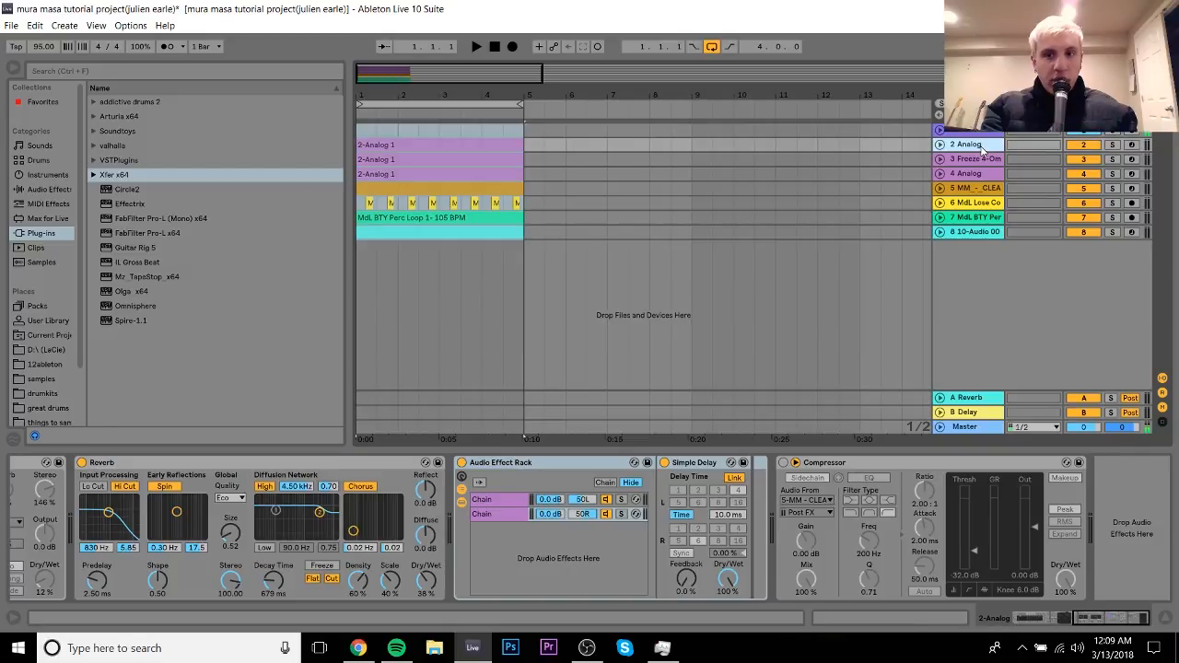
left_click(982, 160)
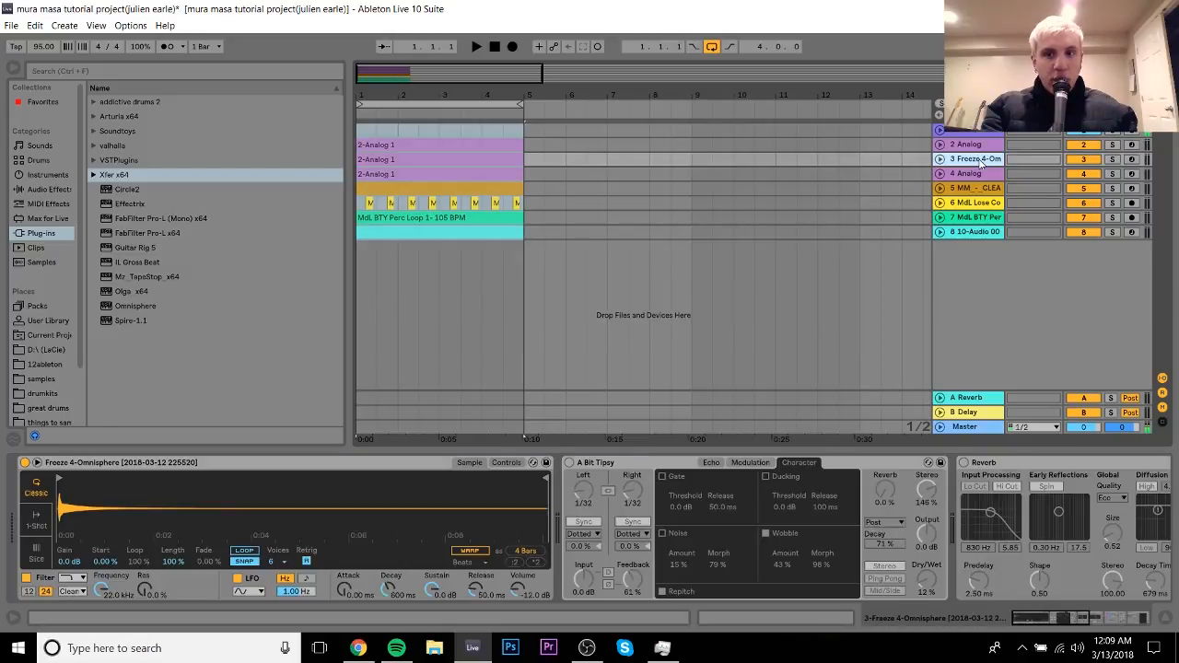
left_click(374, 148)
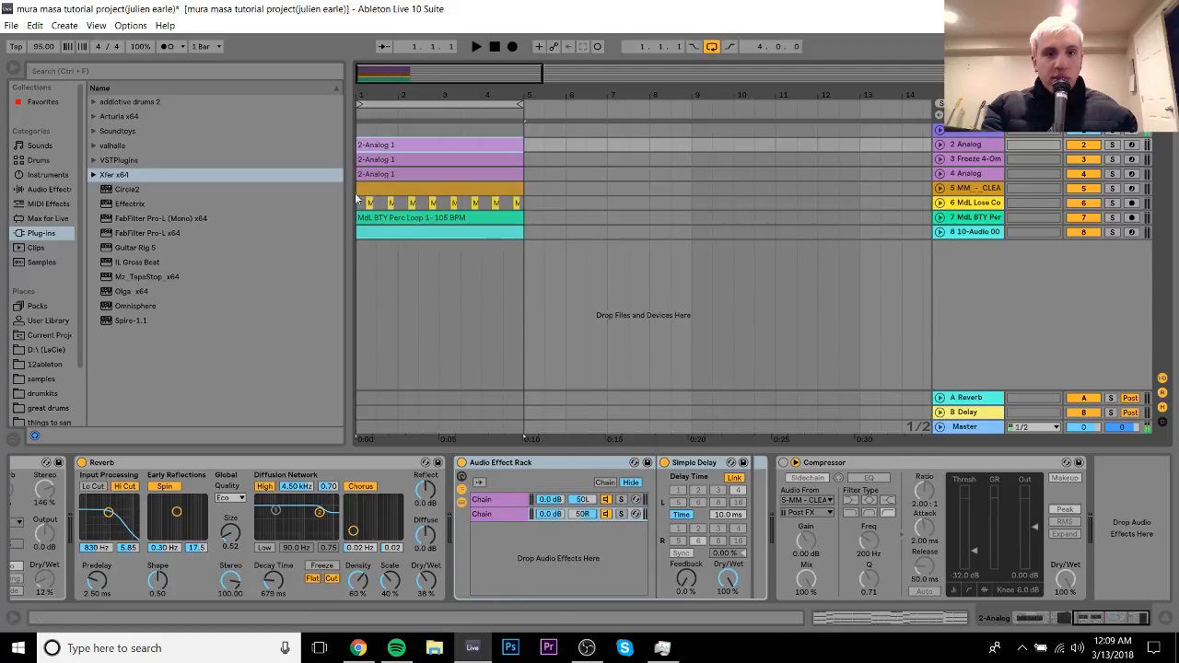
left_click(461, 231)
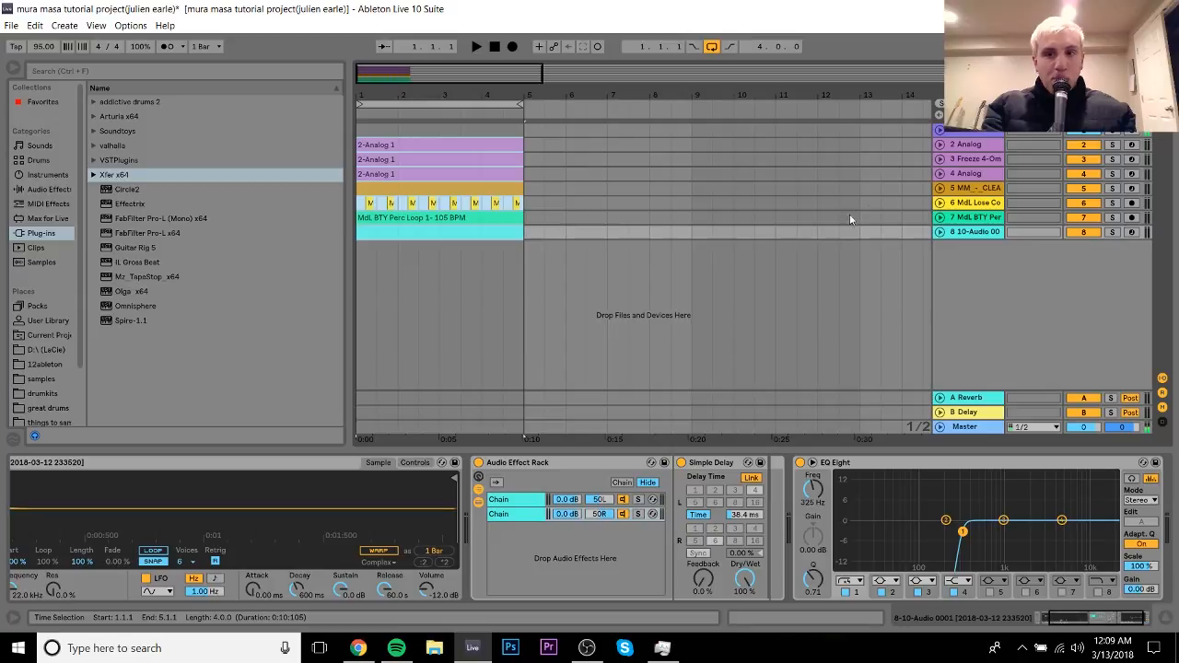
left_click(980, 133)
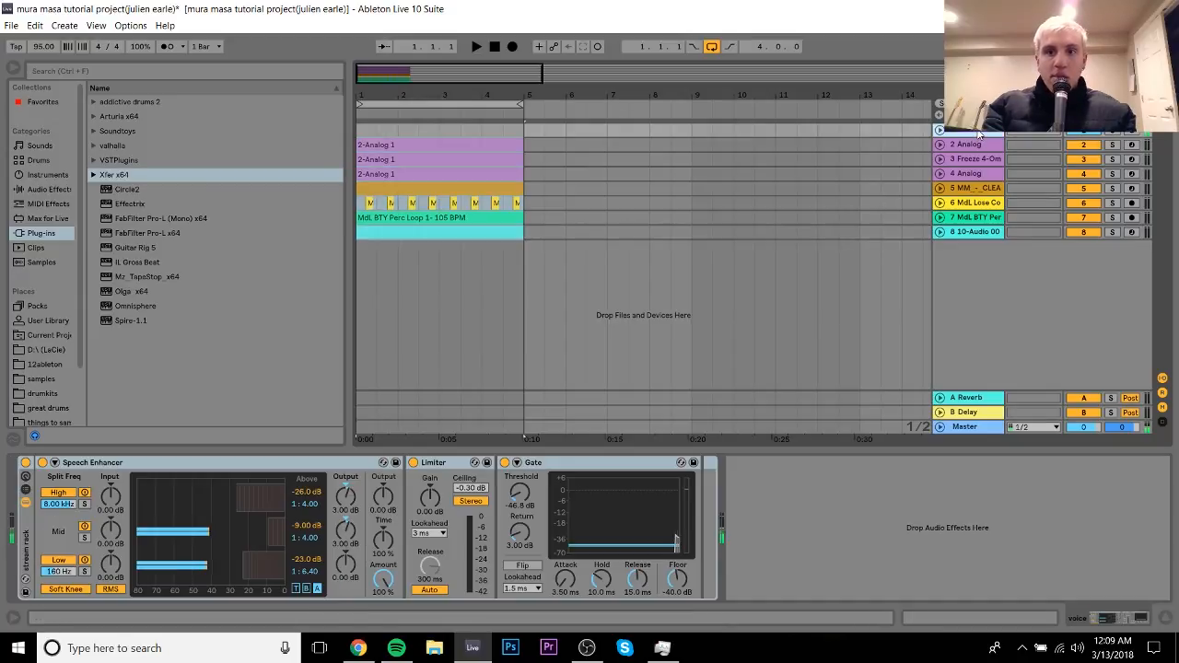
Solo the 2 Analog track and start playback from bar 1.
left_click(1112, 144)
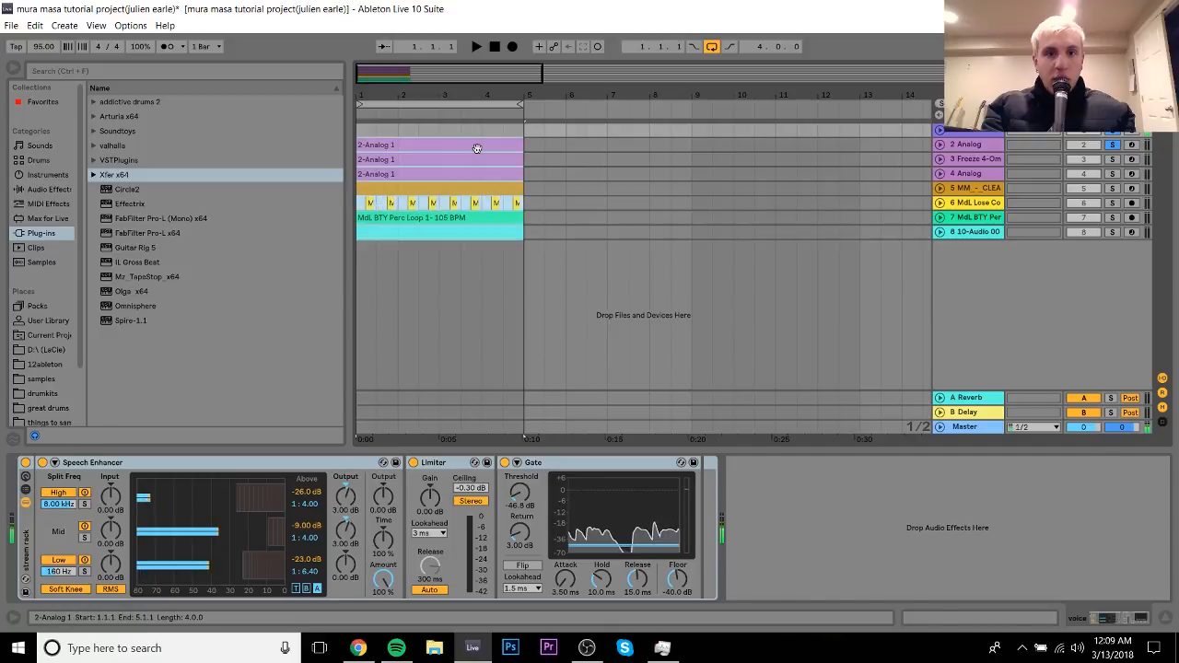
left_click(501, 165)
key("space")
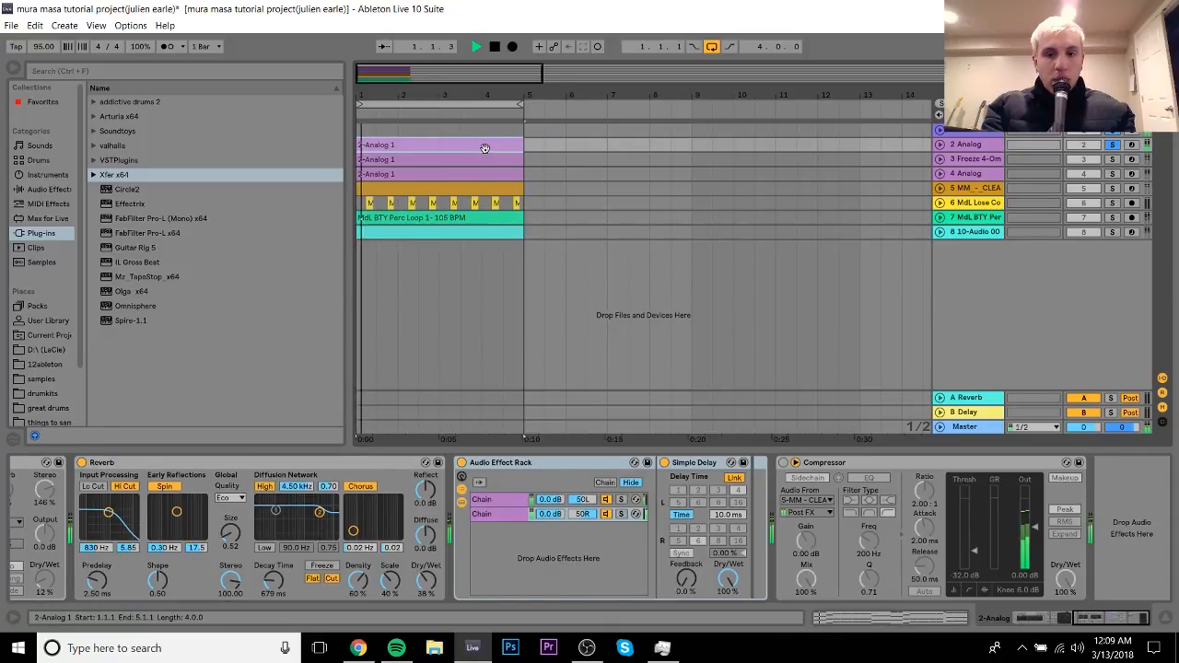
Delete the Compressor from the end of the 2 Analog track's chain and stop playback at the Analog instrument.
left_click(878, 462)
key("Delete")
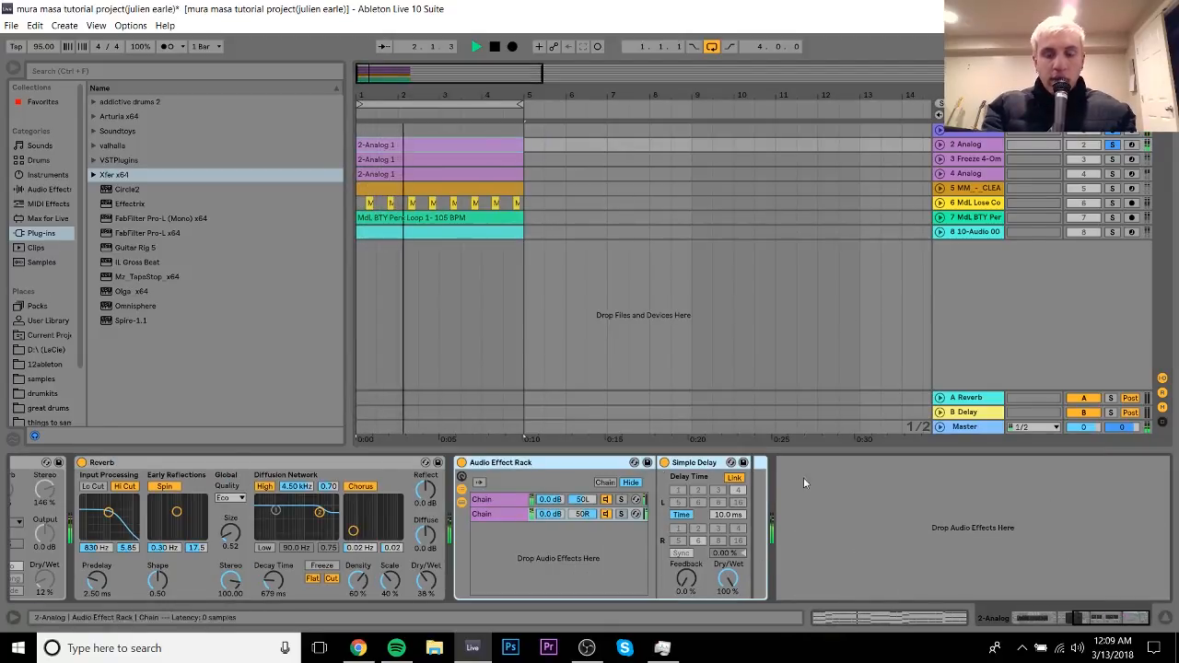
left_click(1038, 621)
key("space")
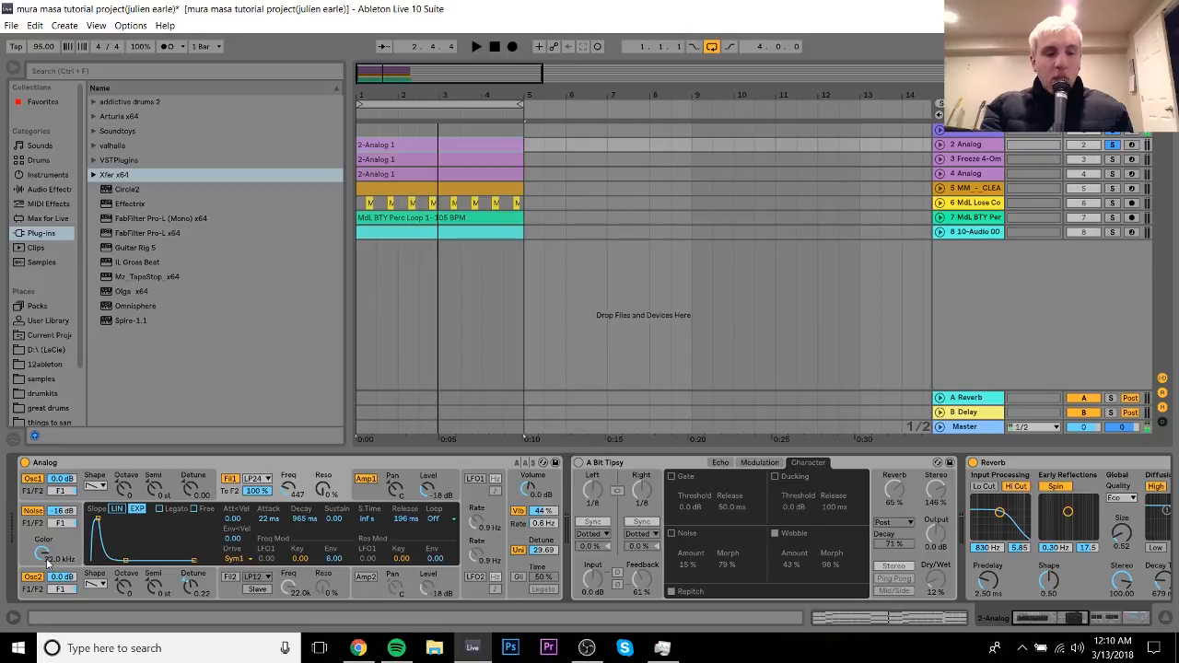
Examine the Analog synth's noise color, filter 1 and amplifier 1 envelope settings, and play the soloed part briefly.
left_click_drag(41, 553, 41, 555)
left_click(365, 500)
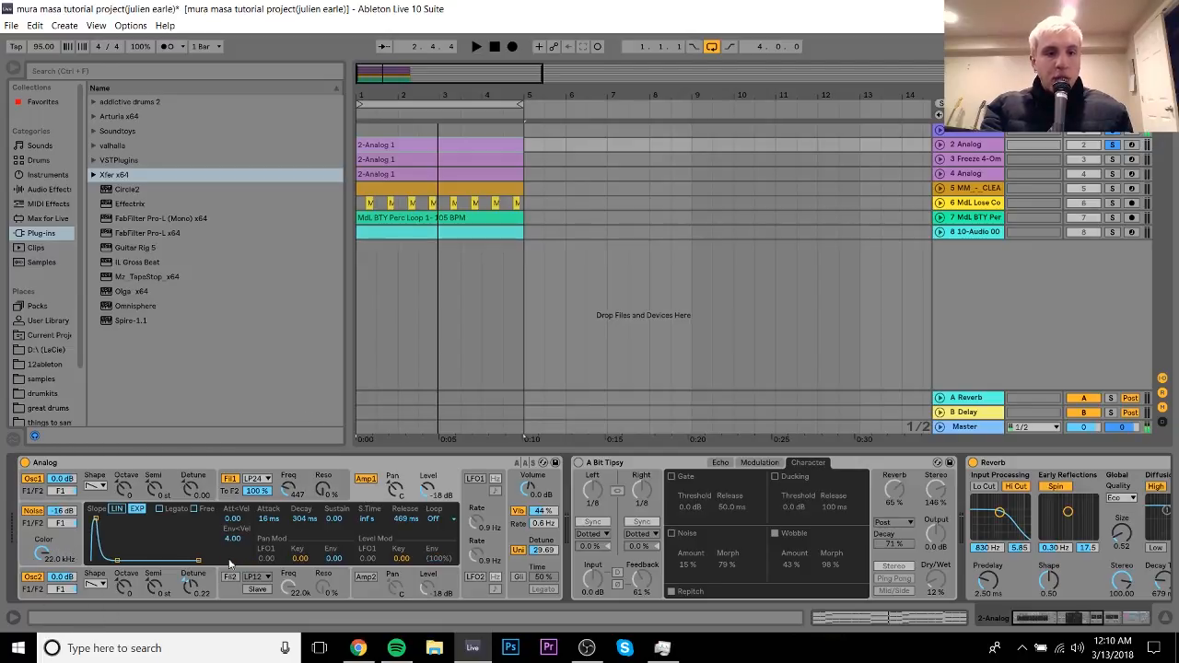
left_click(230, 480)
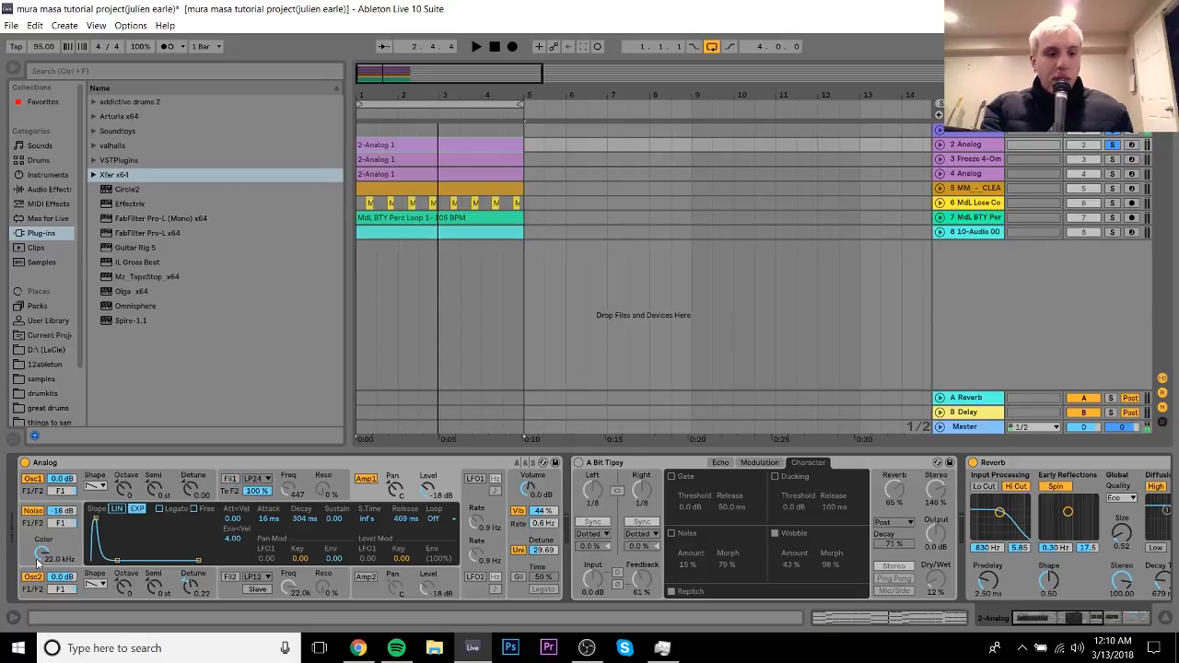
left_click(227, 483)
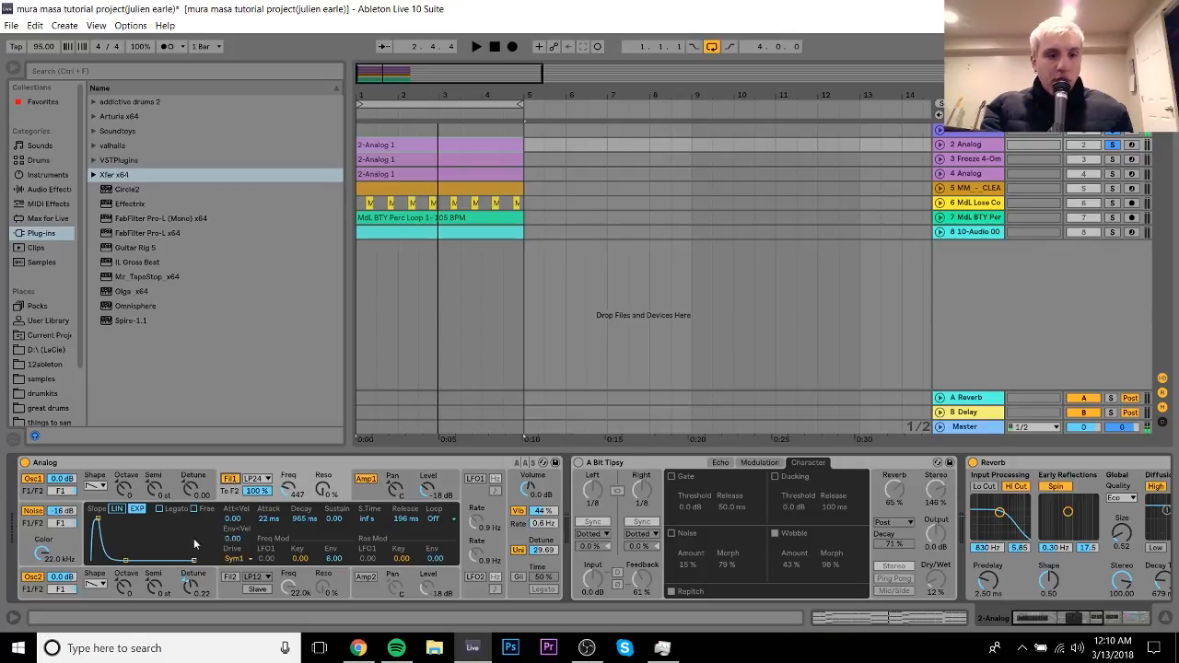
left_click(364, 497)
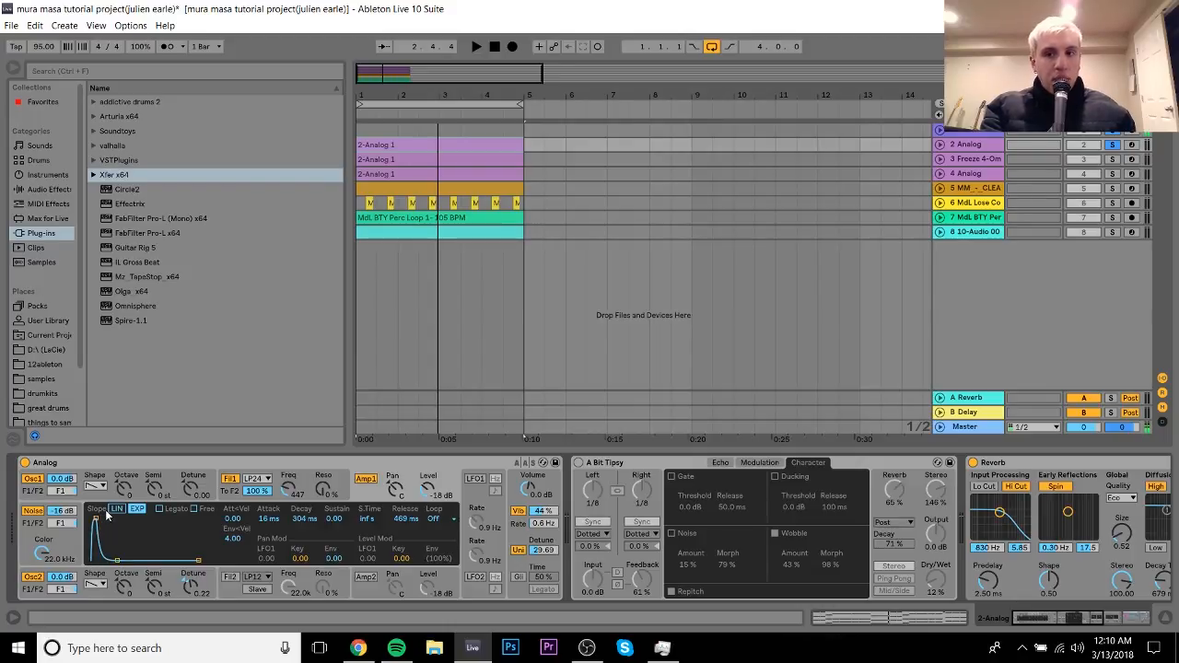
key("space")
key("space")
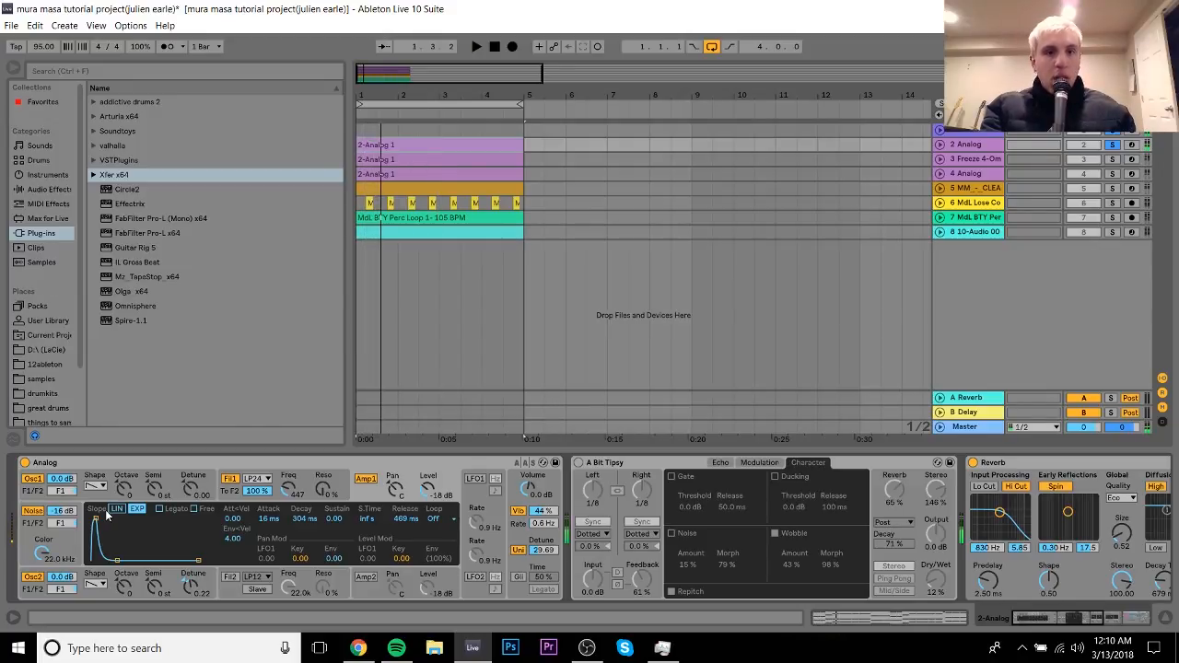
Try a shorter release time on the Analog's amplifier 1 envelope and undo the change.
double_click(455, 151)
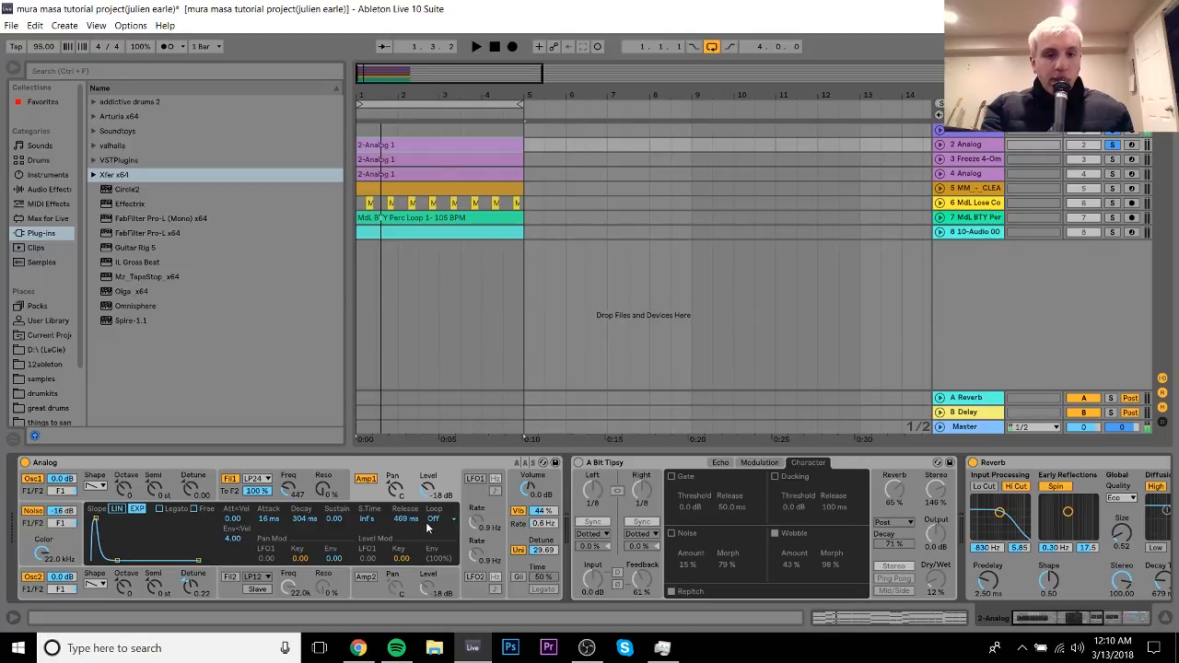
left_click_drag(404, 526, 403, 590)
key("ctrl+z")
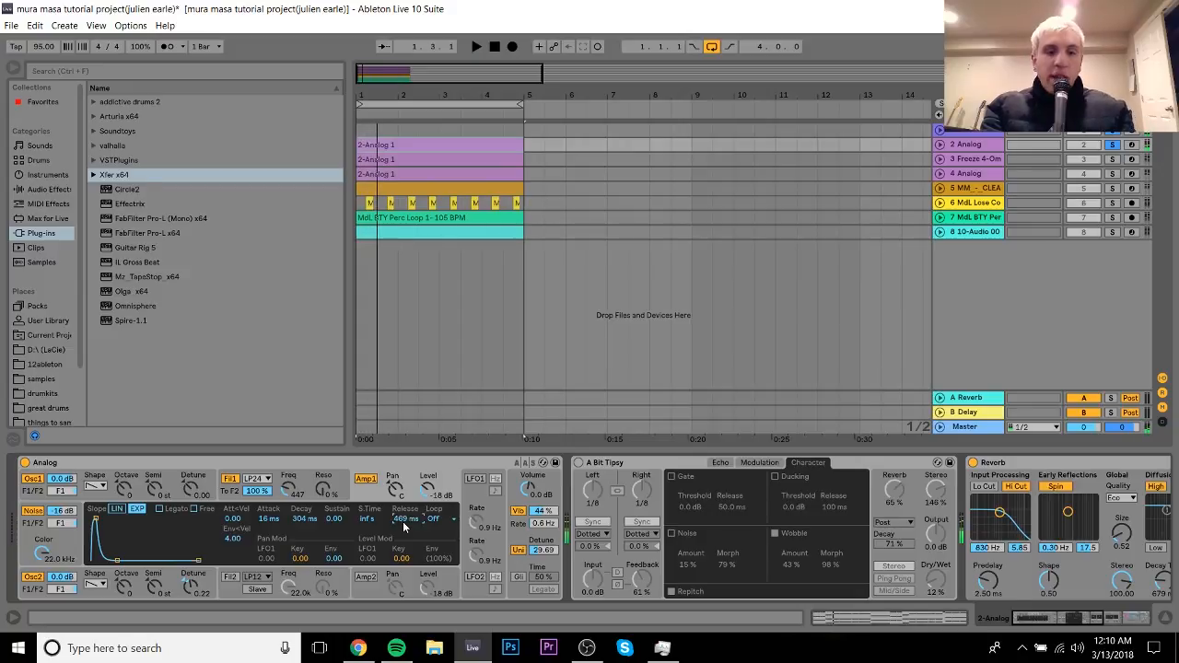
Inspect the Analog's filter 1 envelope and compare the sound with filter 1 off and on during playback.
left_click(308, 481)
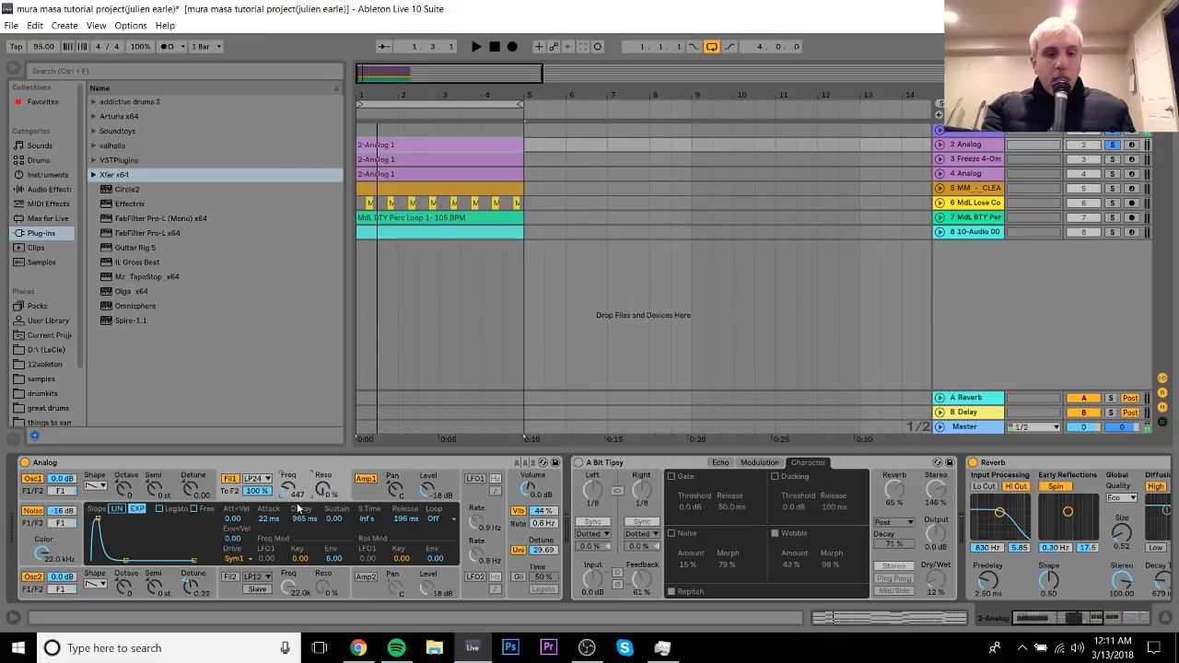
key("space")
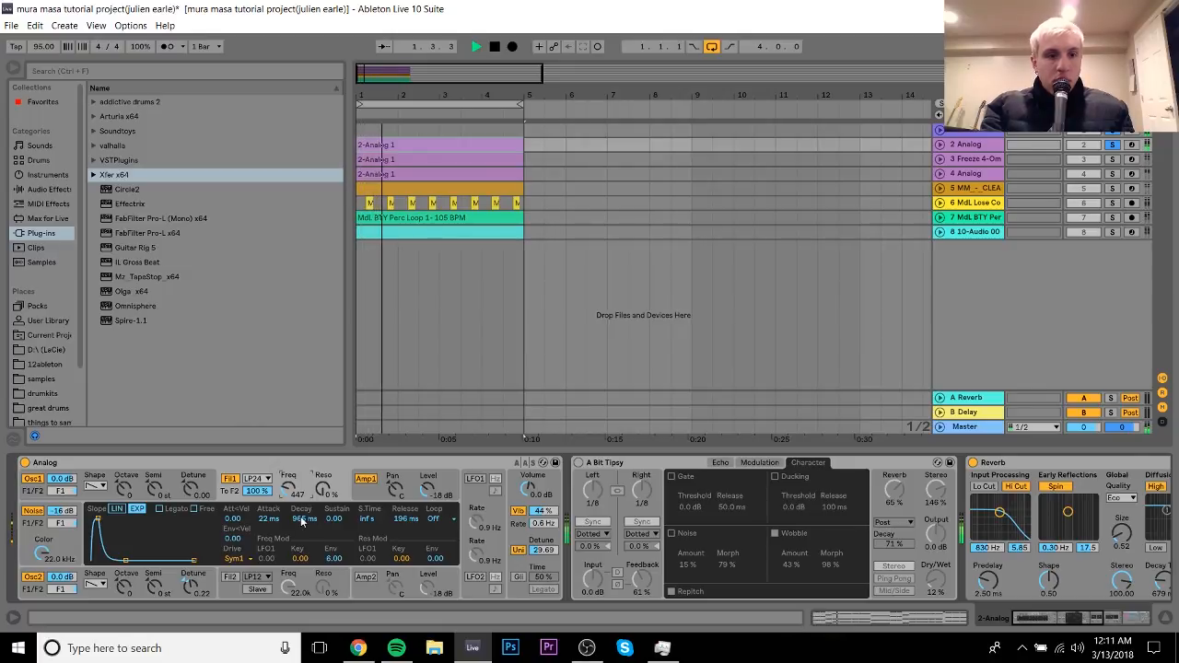
left_click(230, 479)
left_click(231, 479)
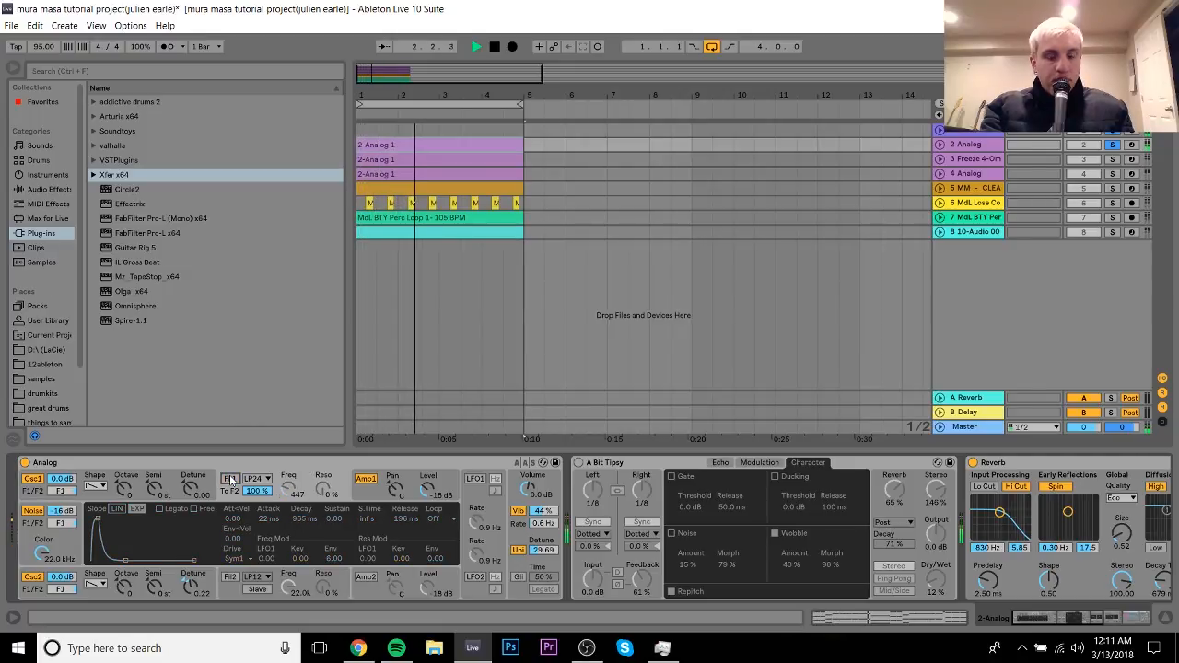
key("space")
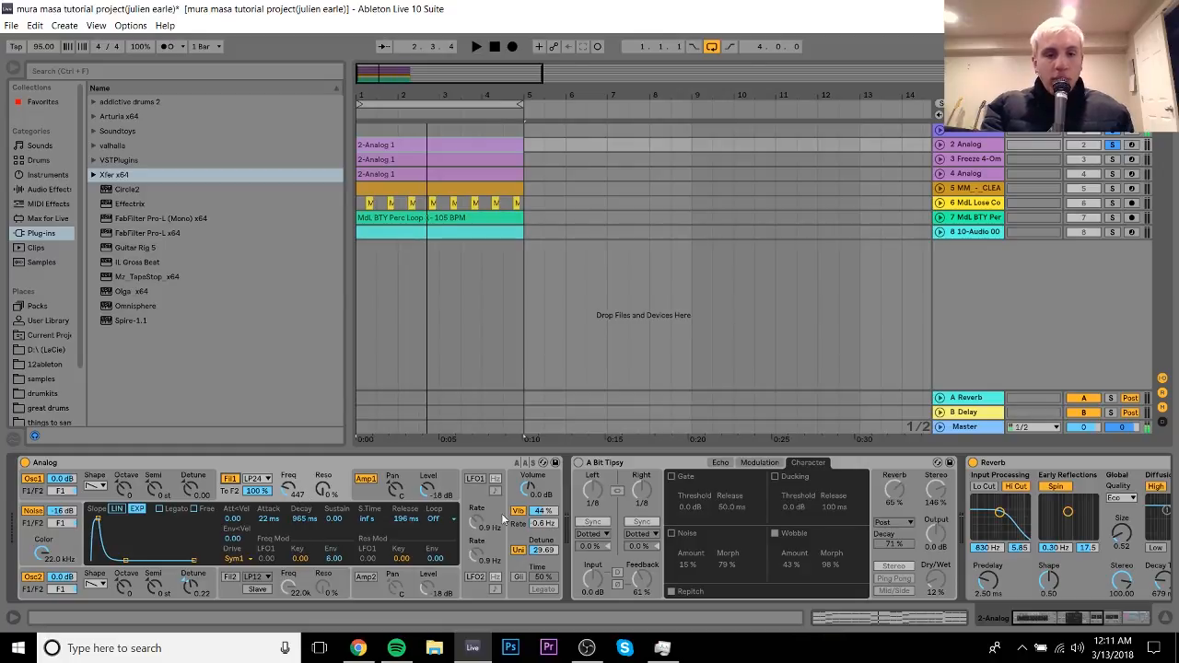
Show the Analog's global vibrato and unison settings, and delete the A Bit Tipsy echo from the chain.
left_click(523, 502)
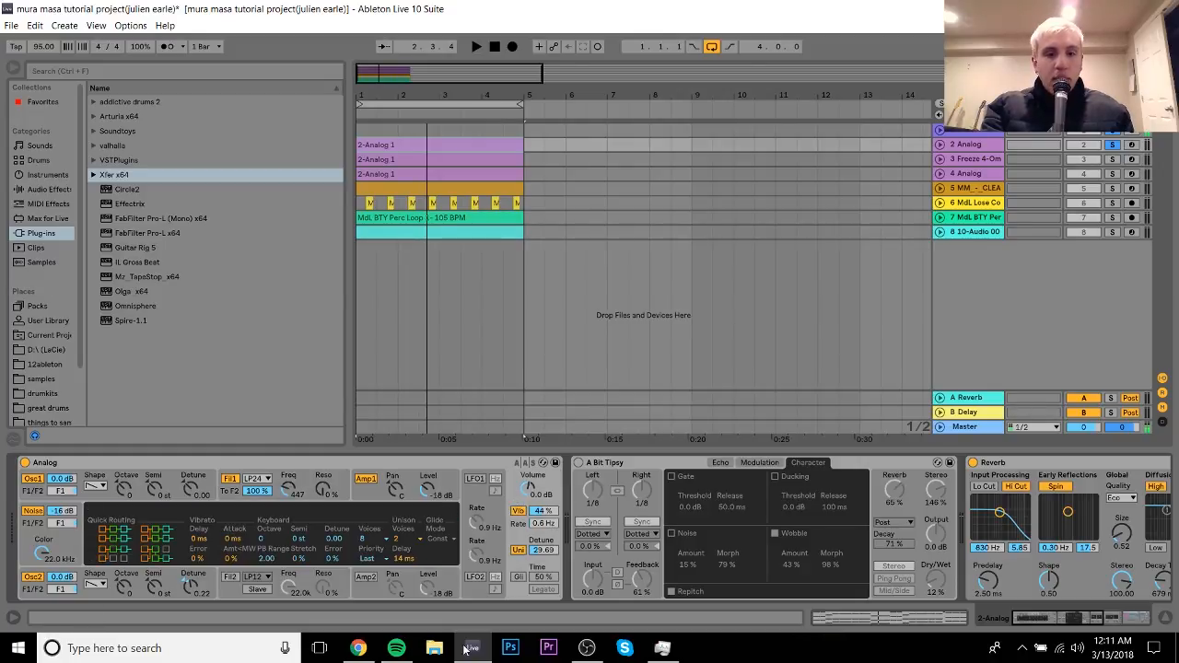
left_click(603, 463)
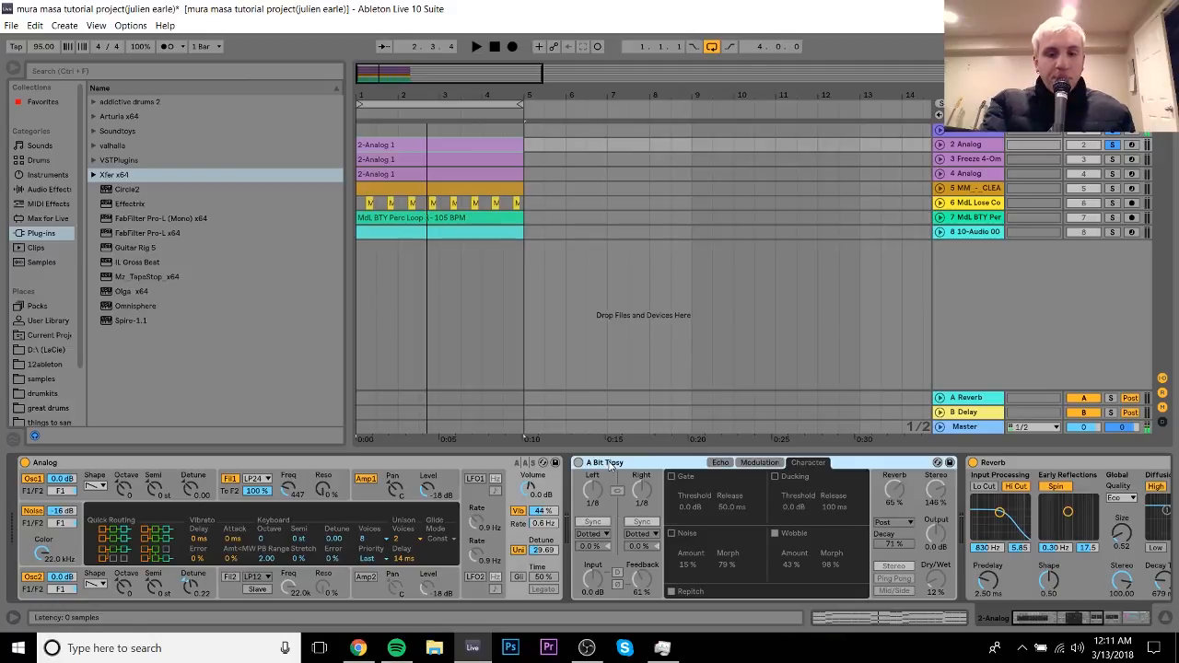
key("Delete")
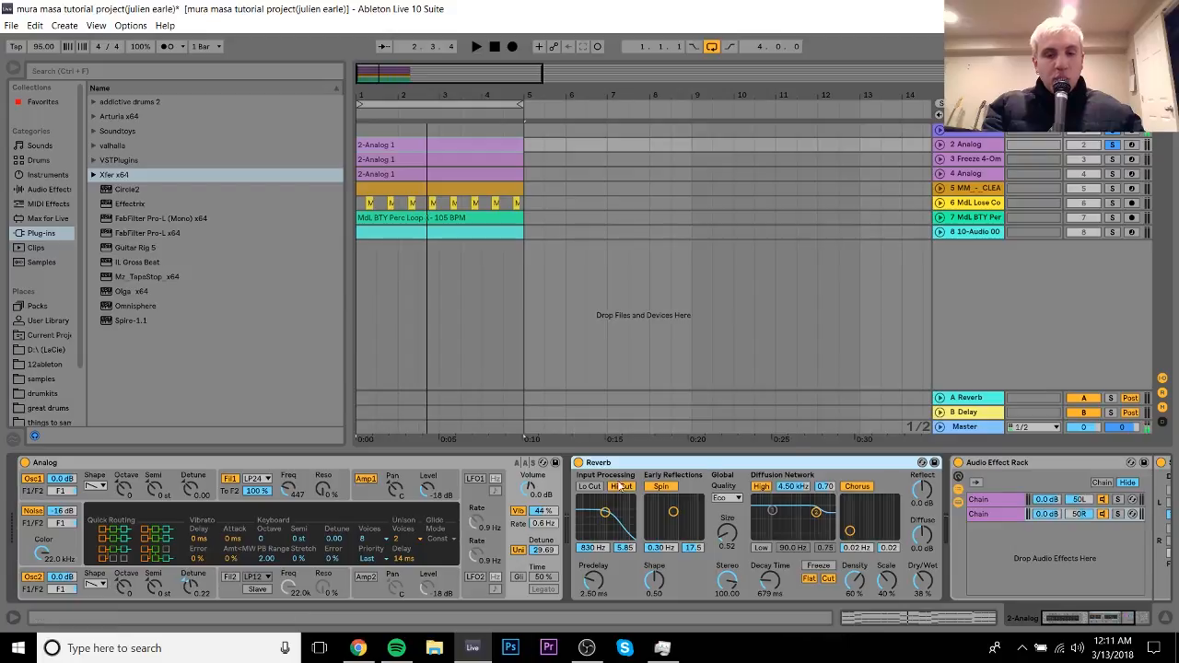
left_click(1136, 621)
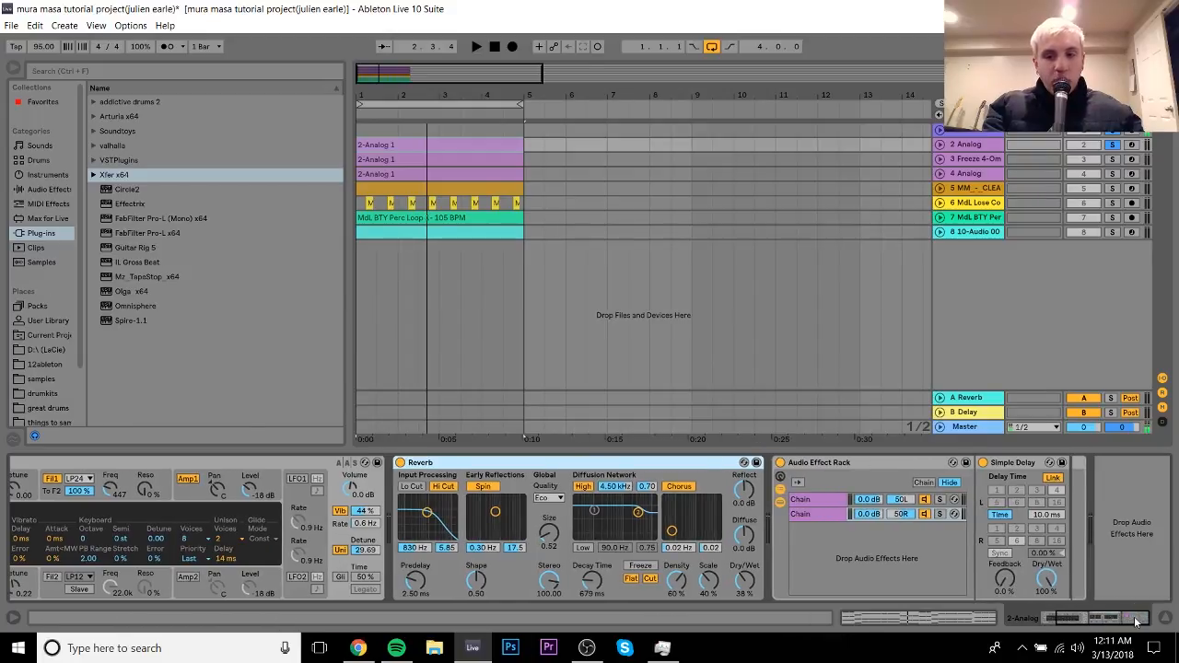
left_click(1101, 621)
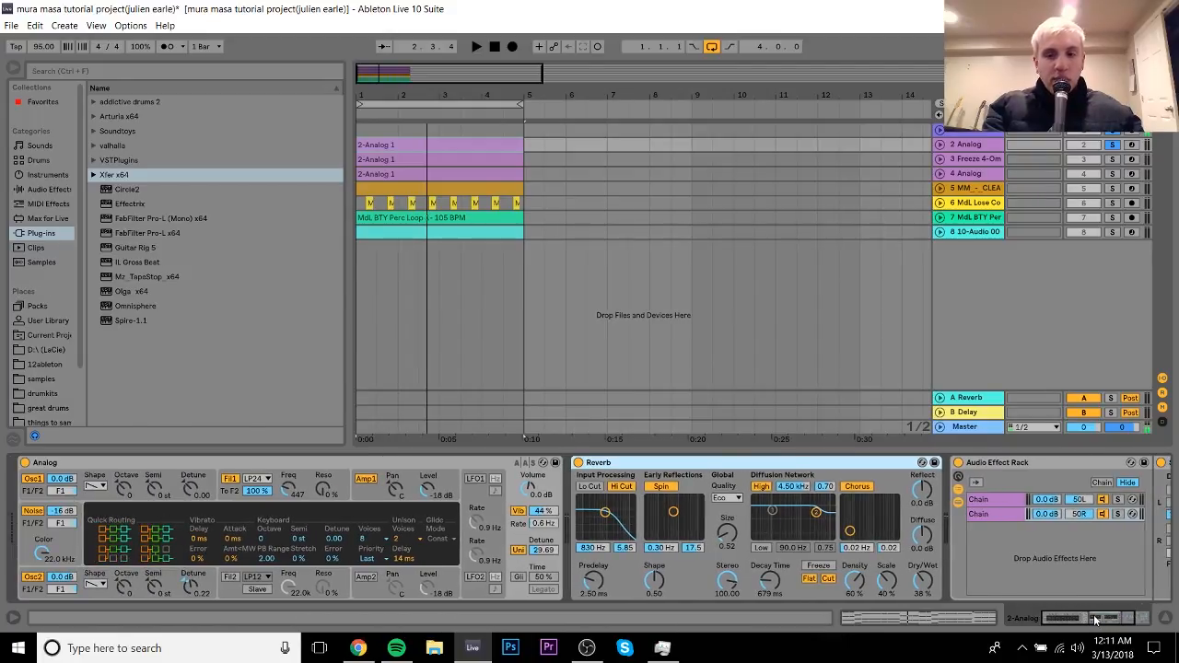
left_click(1138, 623)
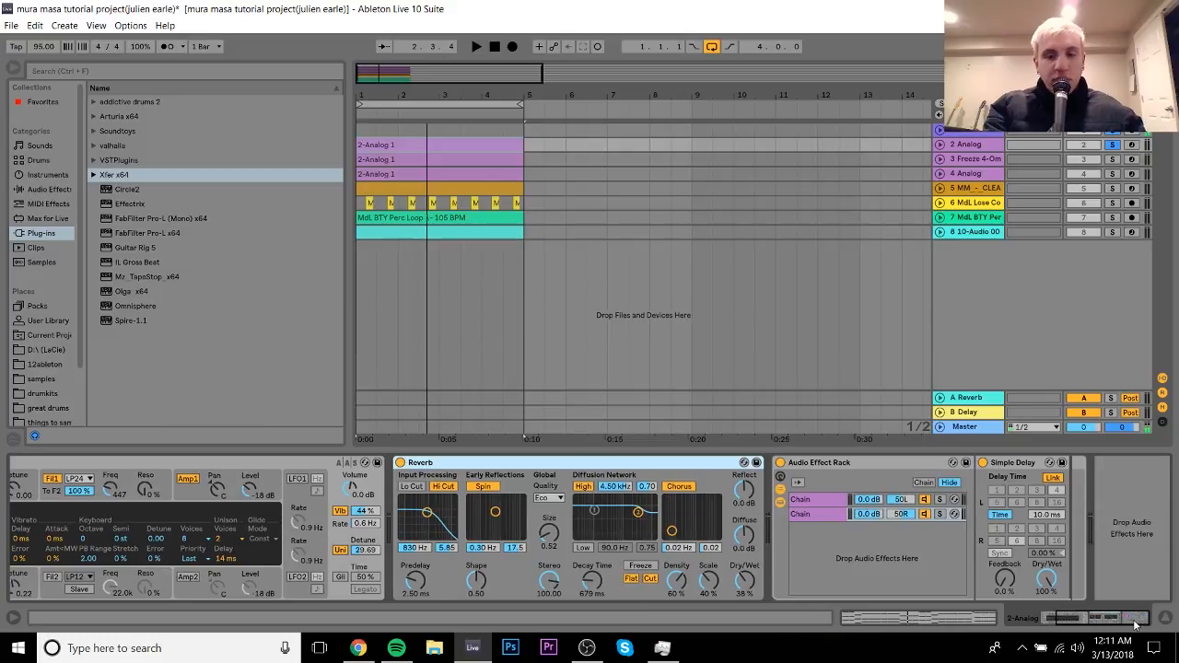
left_click_drag(1129, 621, 1114, 621)
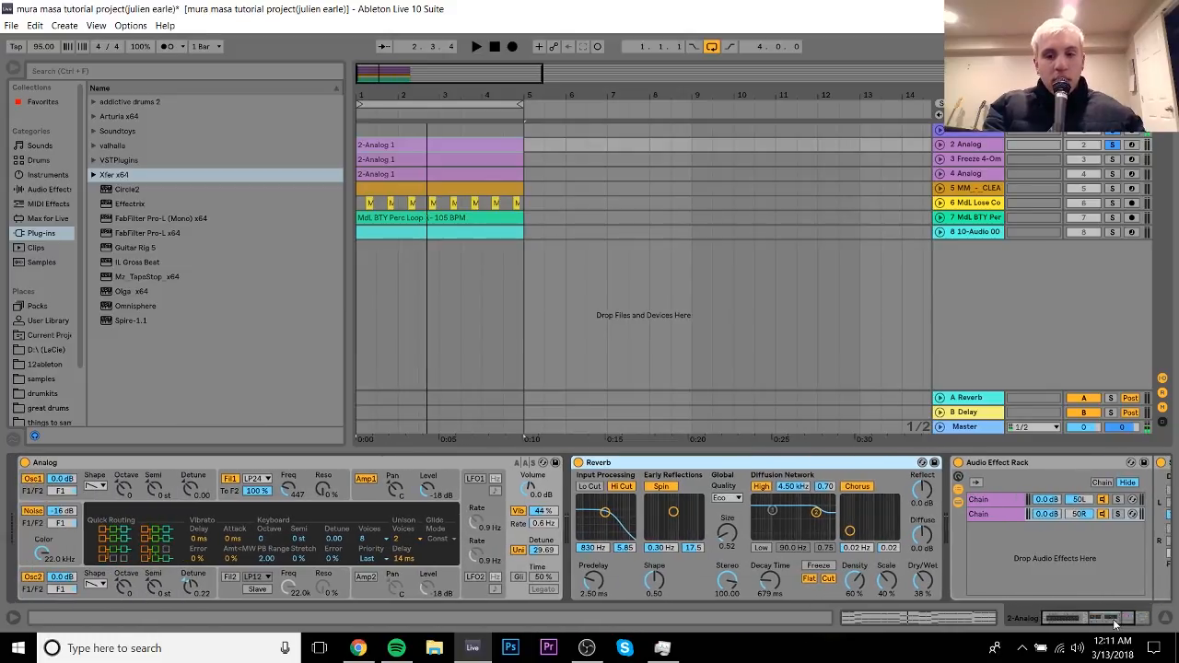
Audition the Analog's unison sound with its delay at 0 ms, and return the unison delay to 14 ms.
left_click(512, 499)
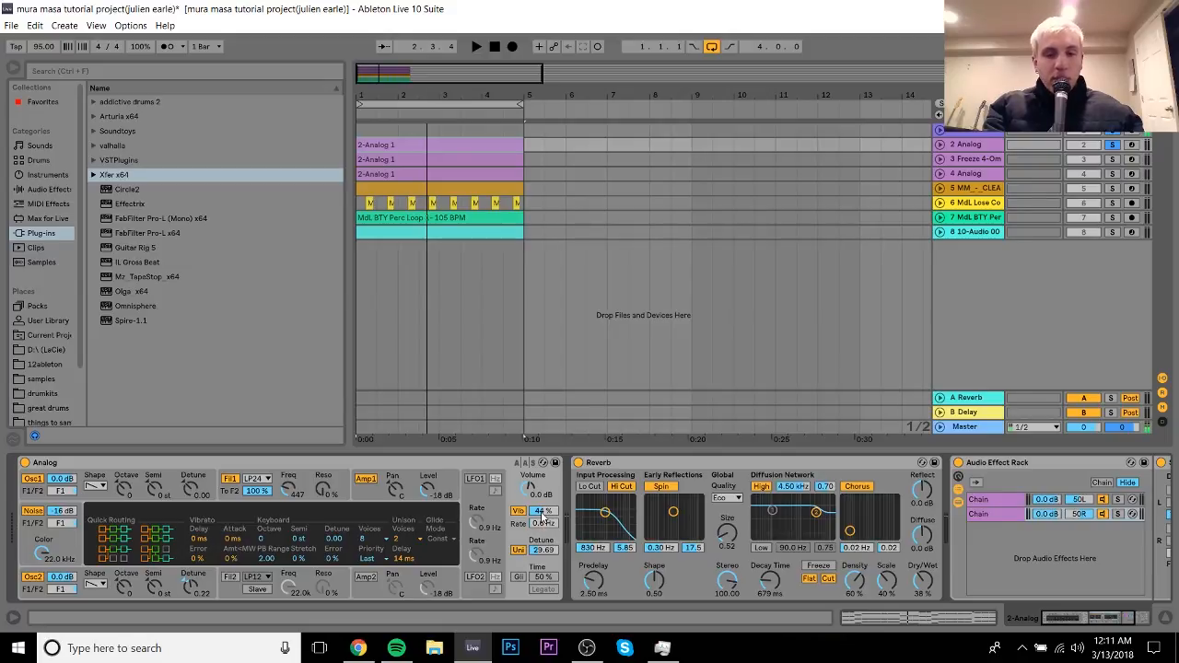
key("space")
key("space")
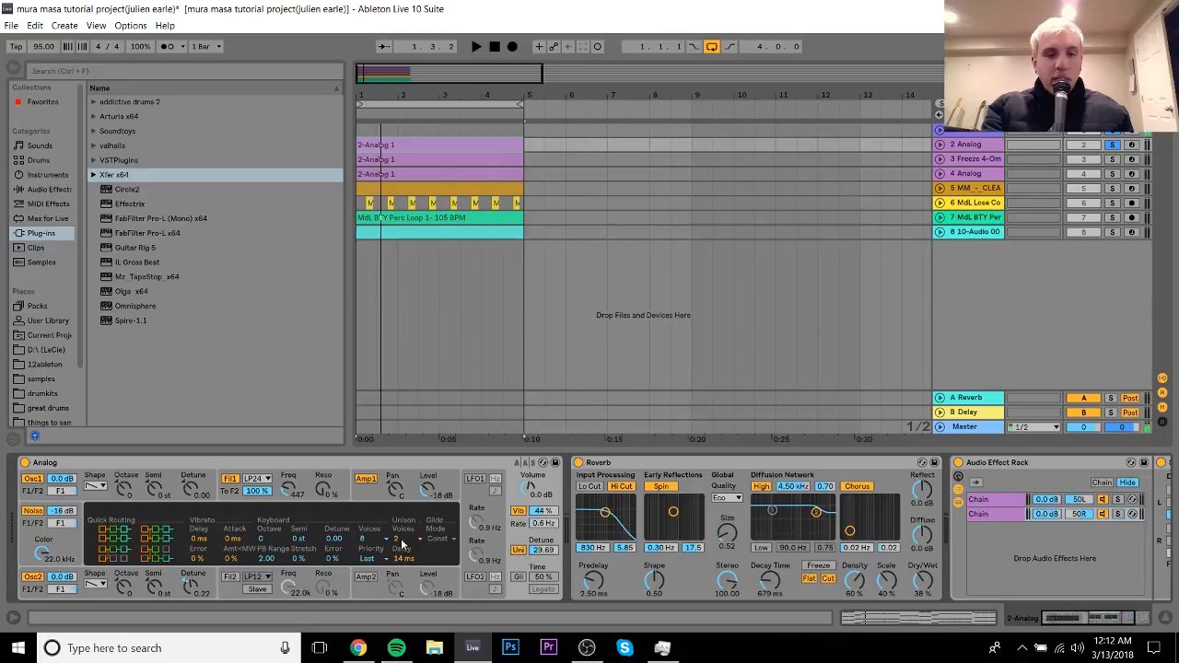
key("space")
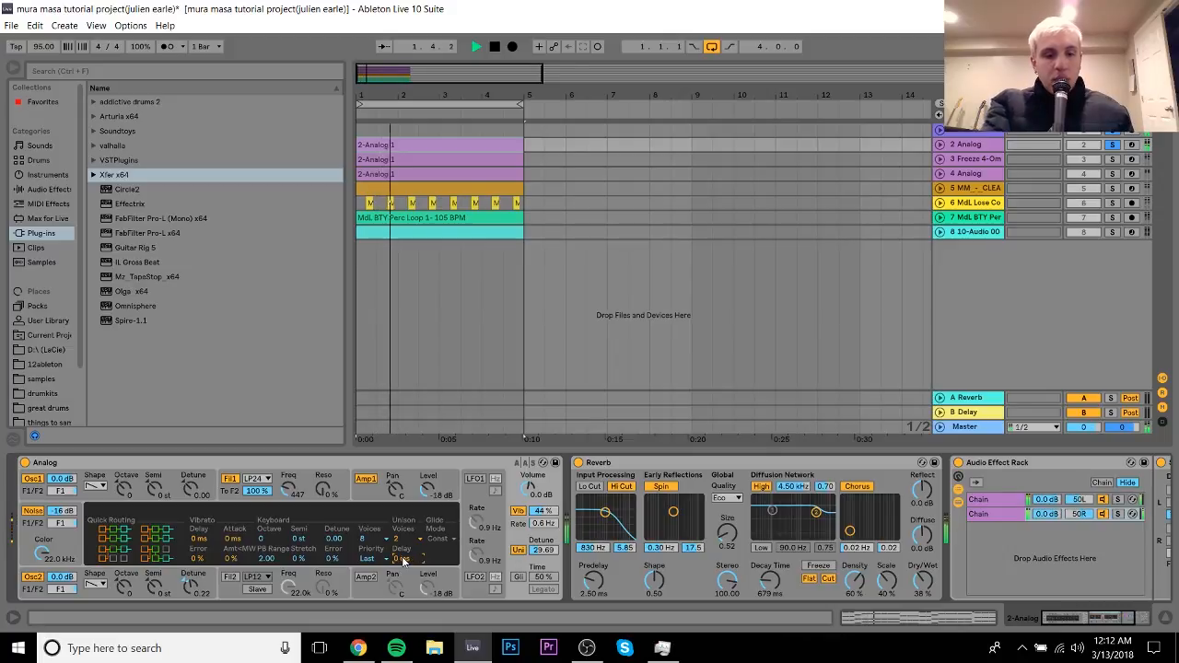
key("space")
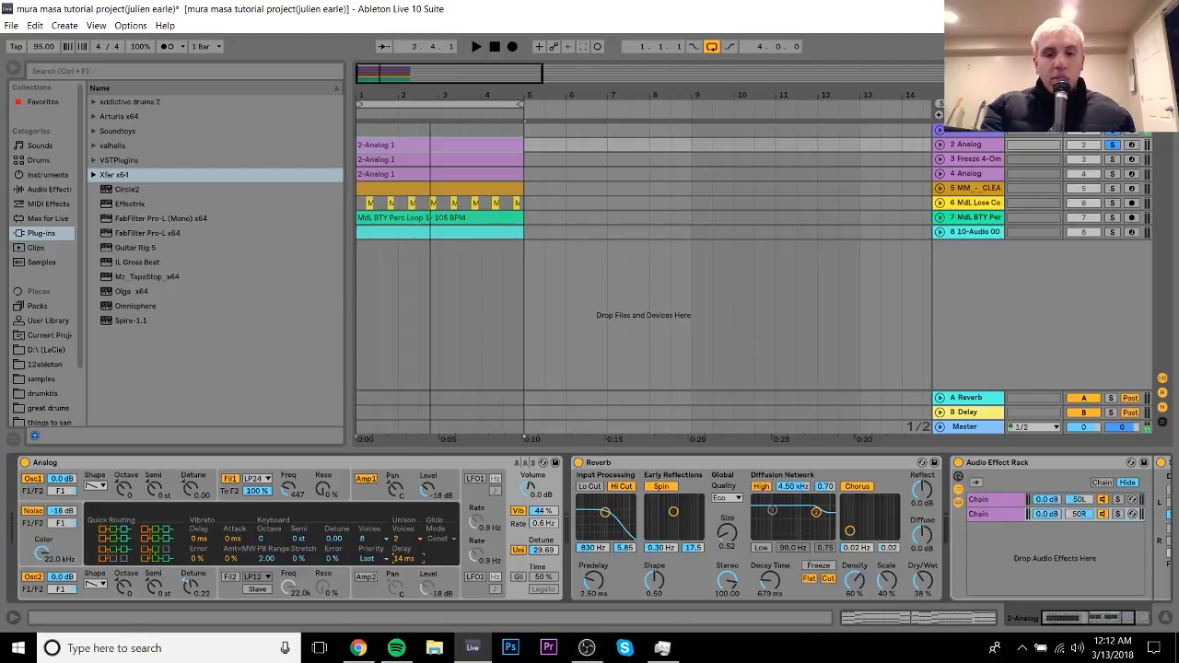
Audition the Reverb with its size at 500 and a longer decay time, and return them to 0.52 and 679 ms.
left_click_drag(1088, 620, 1123, 621)
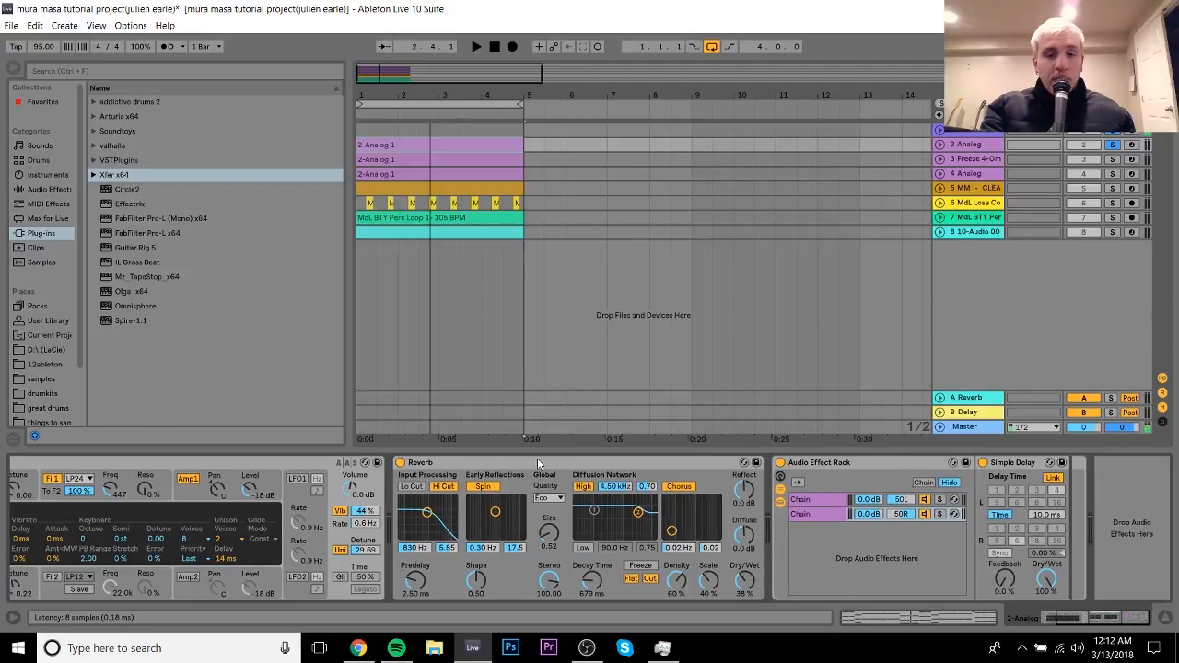
left_click(537, 459)
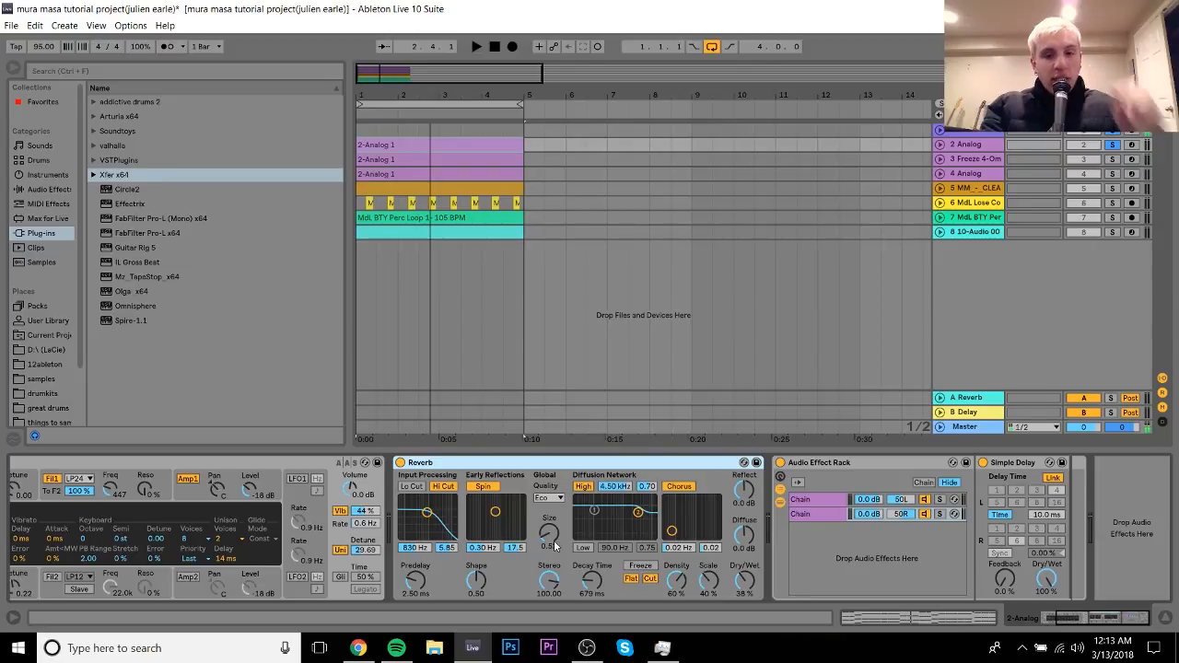
left_click(553, 544)
key("space")
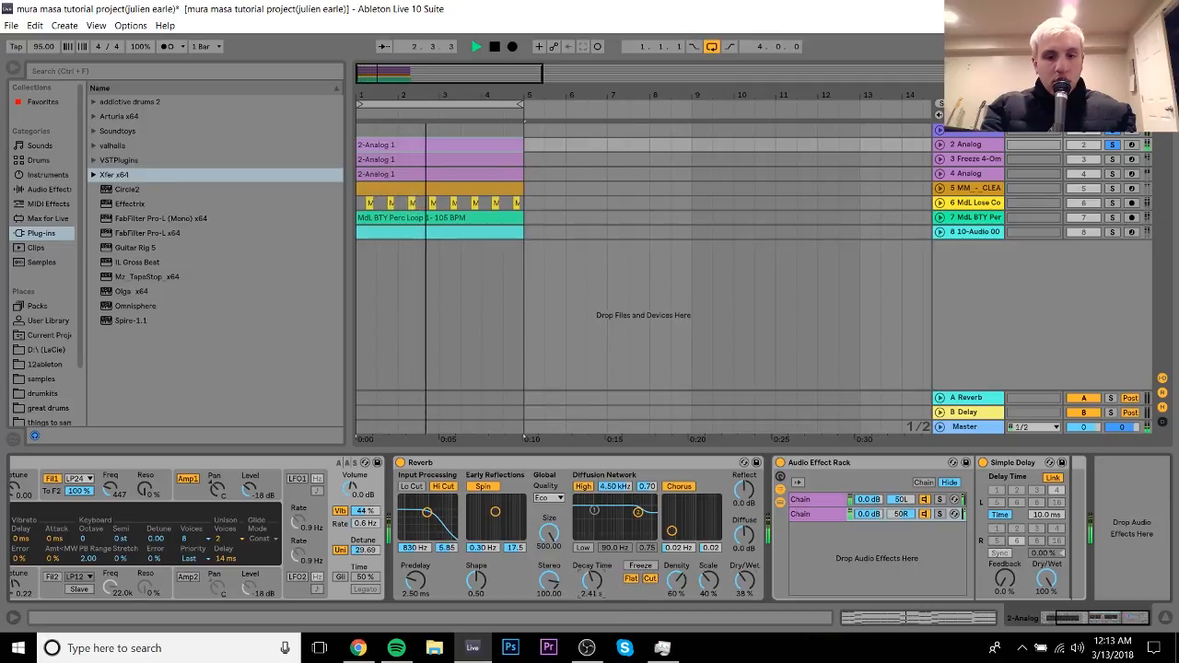
key("space")
left_click_drag(546, 532, 546, 599)
key("space")
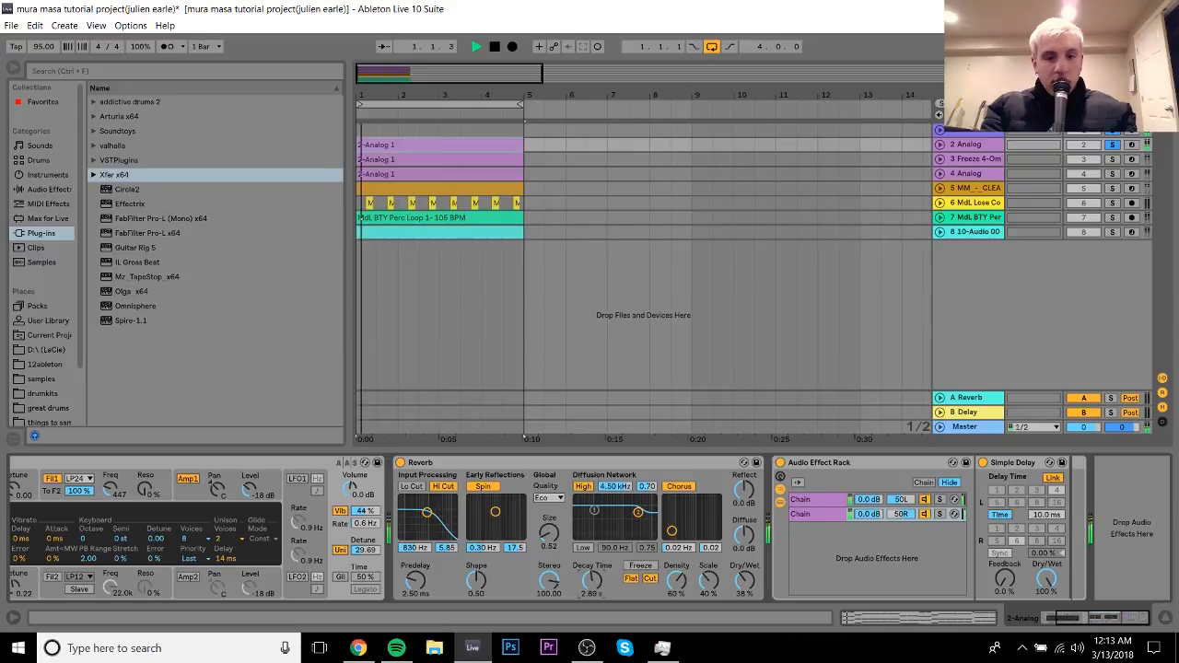
key("space")
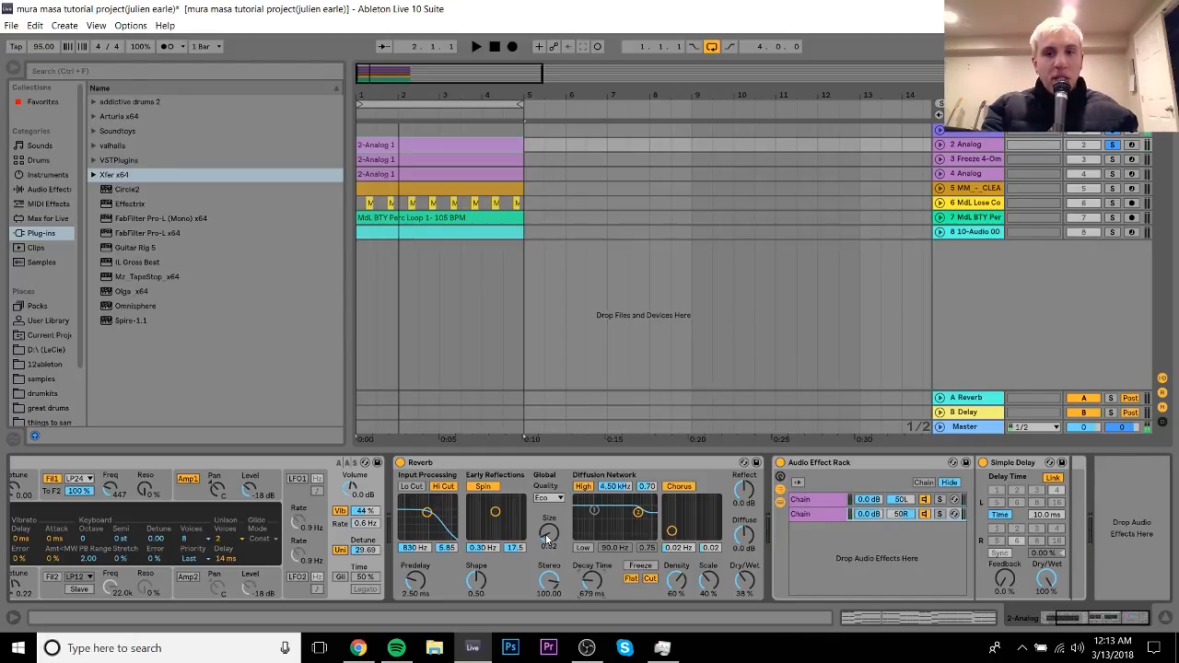
Unfold the MdL Lose Combi Snare track and examine the waveform of its last clip up close.
left_click(941, 203)
left_click_drag(518, 94, 515, 201)
left_click(575, 202)
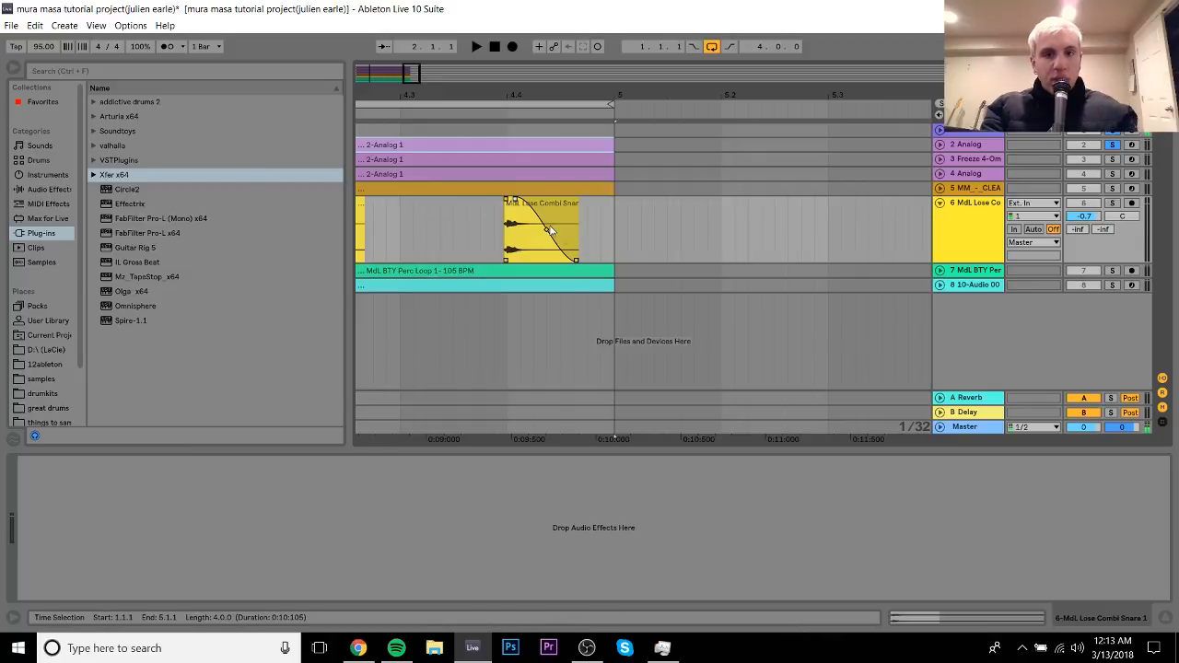
Show the first Analog track's devices again and set the Reverb's dry/wet to 36 %.
left_click(956, 146)
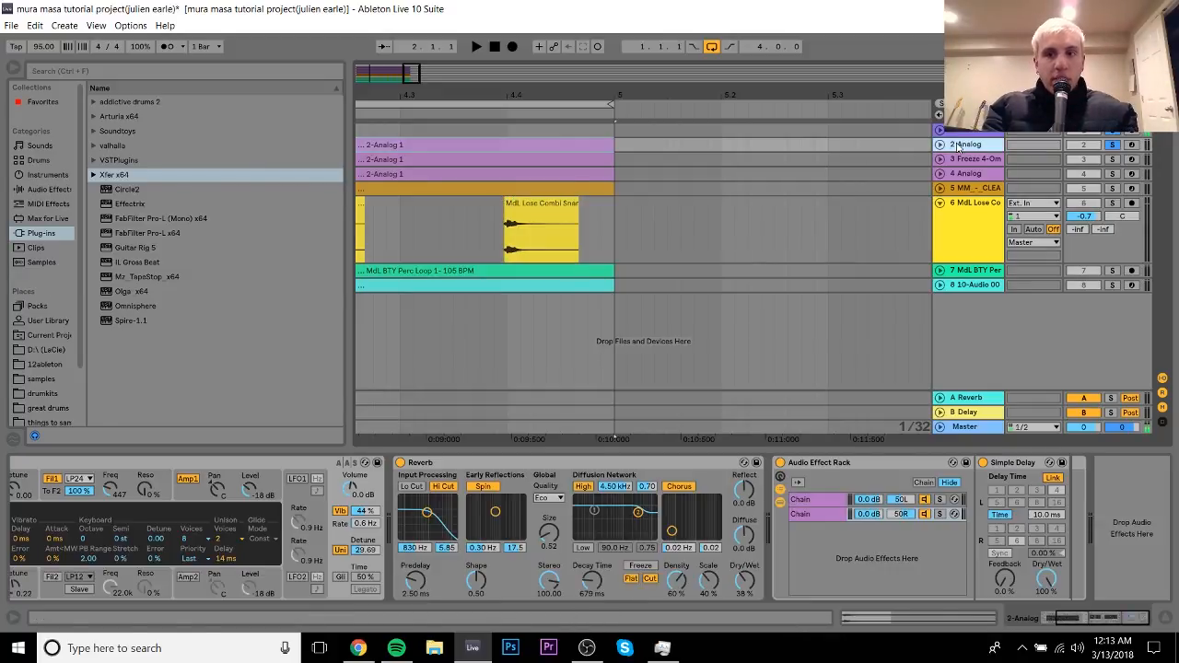
left_click_drag(628, 94, 734, 35)
left_click_drag(735, 94, 728, 89)
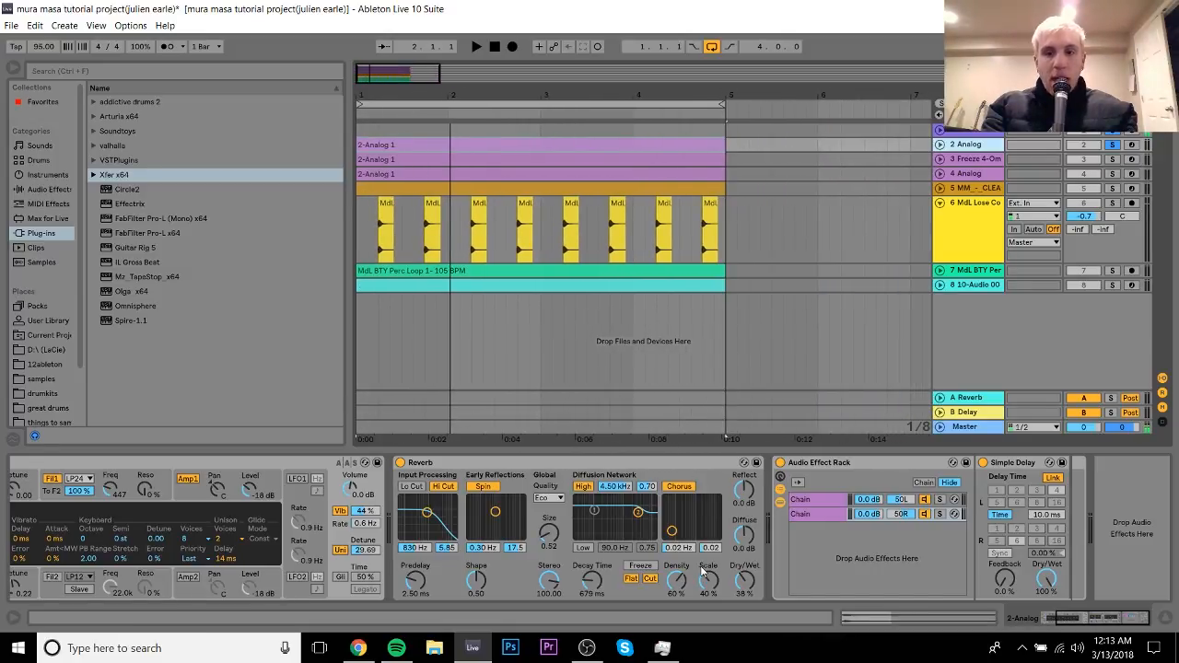
left_click_drag(750, 584, 750, 584)
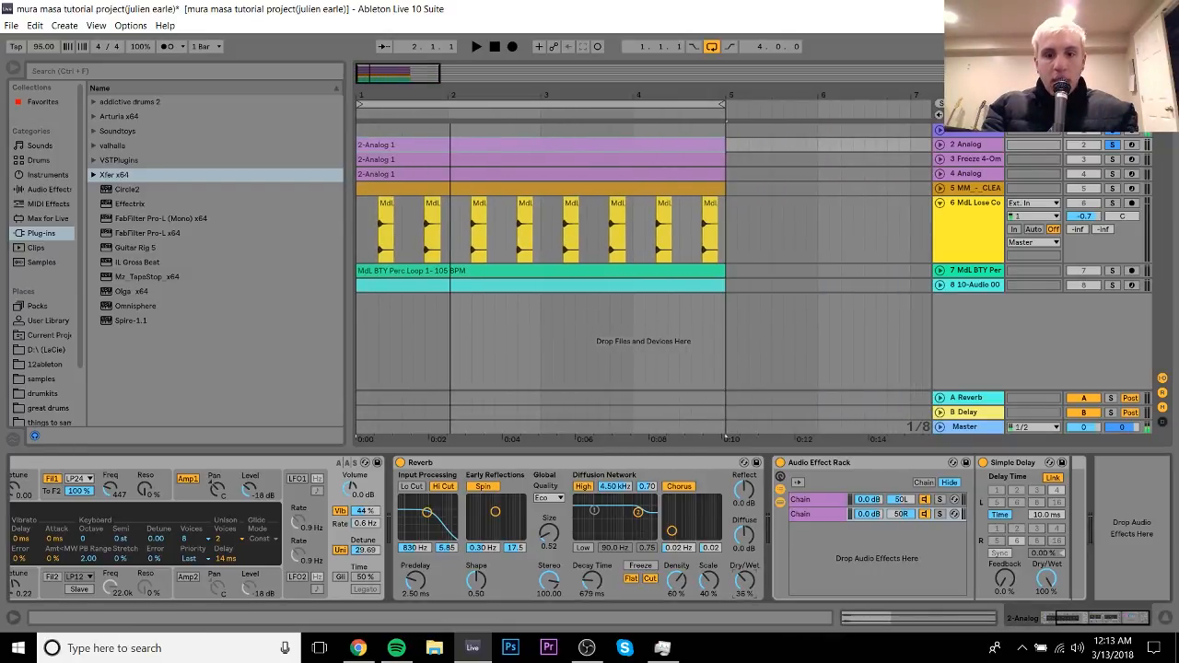
Inspect the Audio Effect Rack's two chains panned 50L and 50R and compare the devices they contain.
left_click(845, 483)
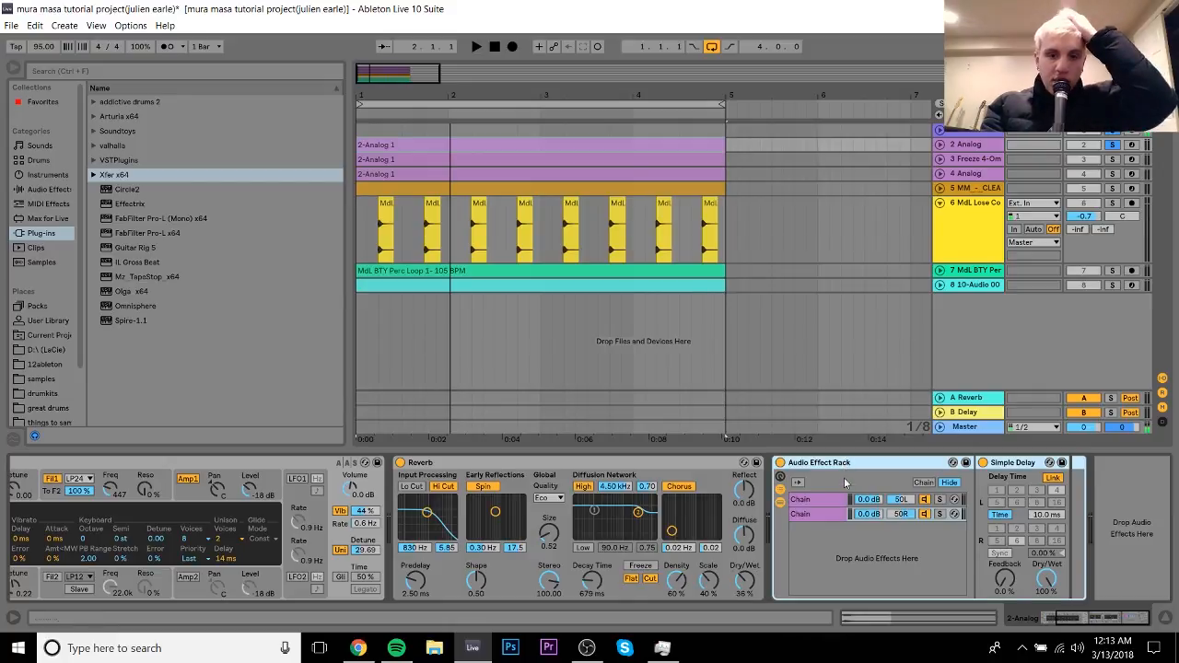
left_click(817, 500)
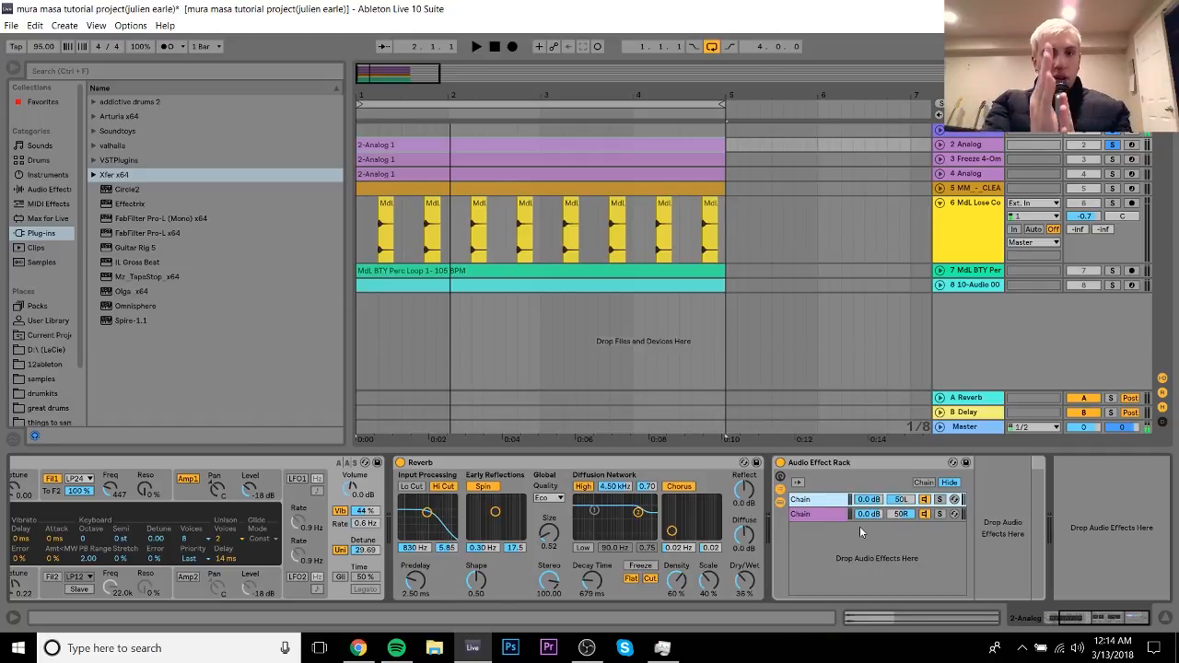
left_click(814, 515)
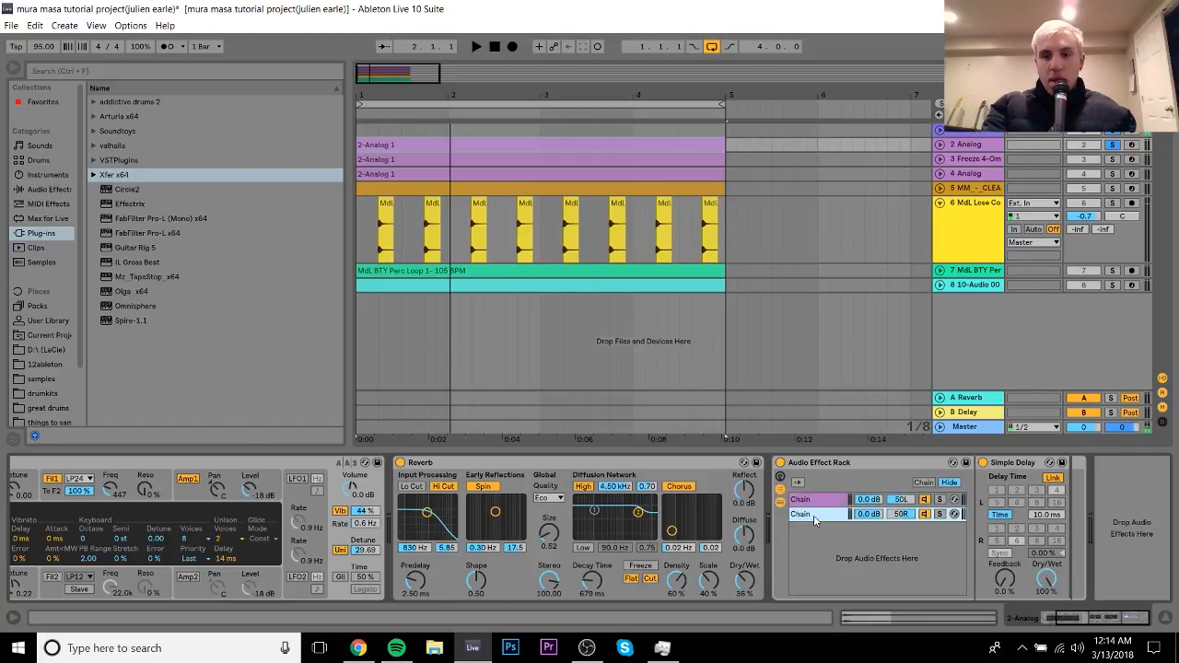
left_click(816, 499)
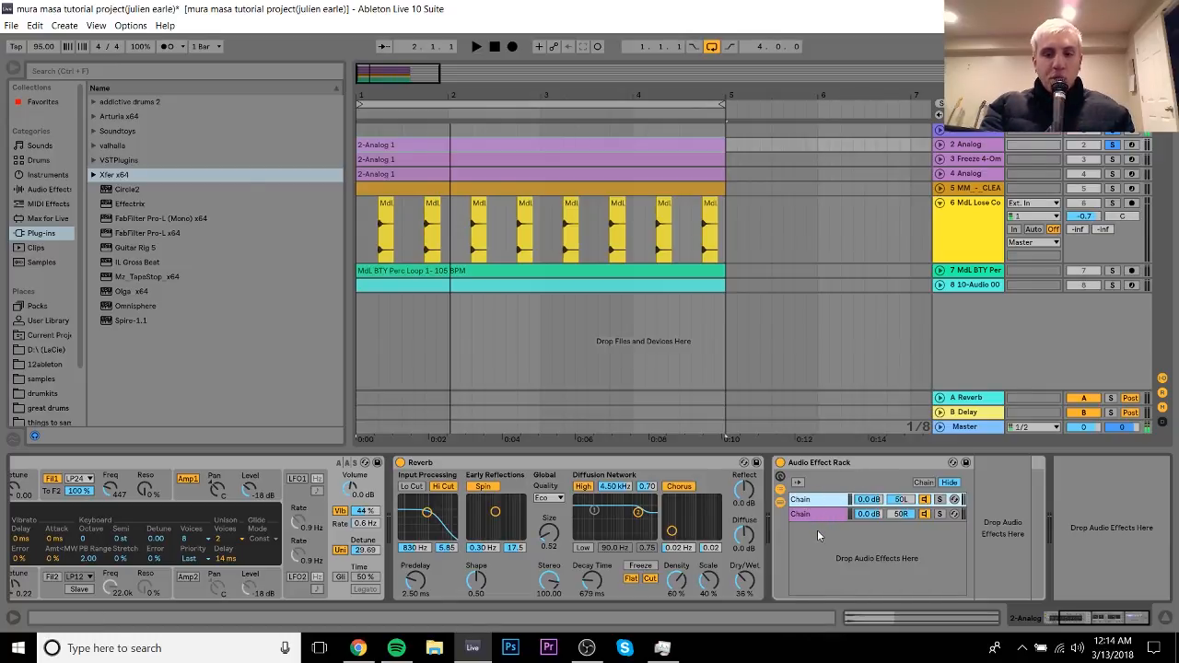
Add a third chain to the Audio Effect Rack and remove it again.
left_click(817, 530)
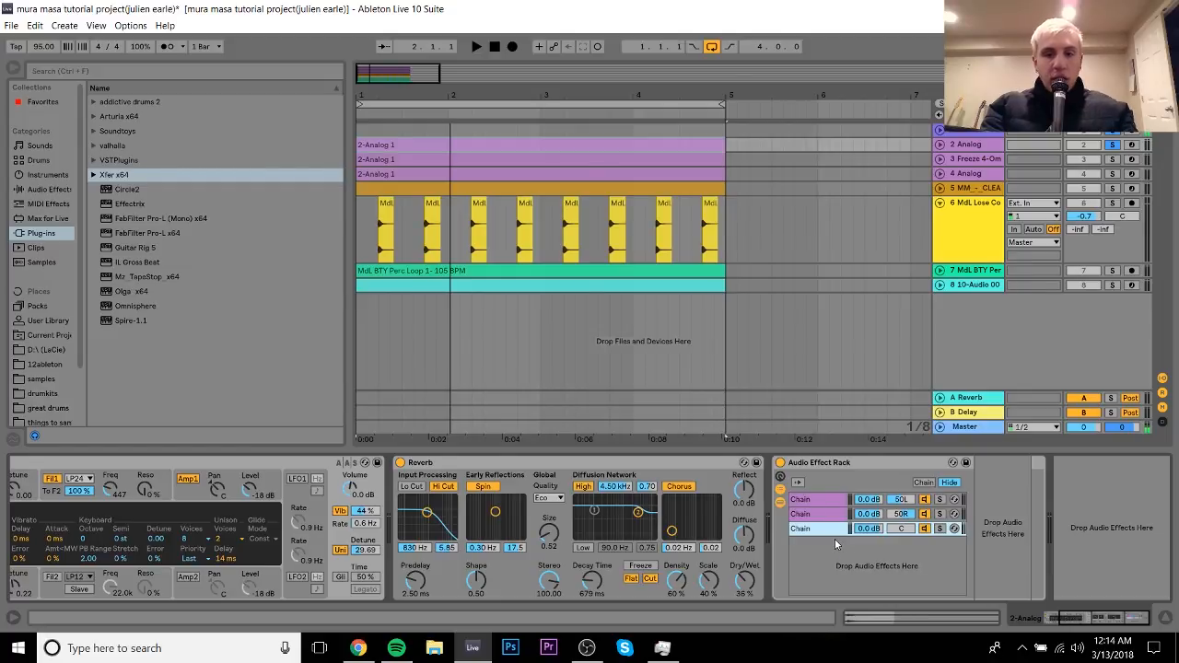
left_click(833, 516)
left_click(813, 500)
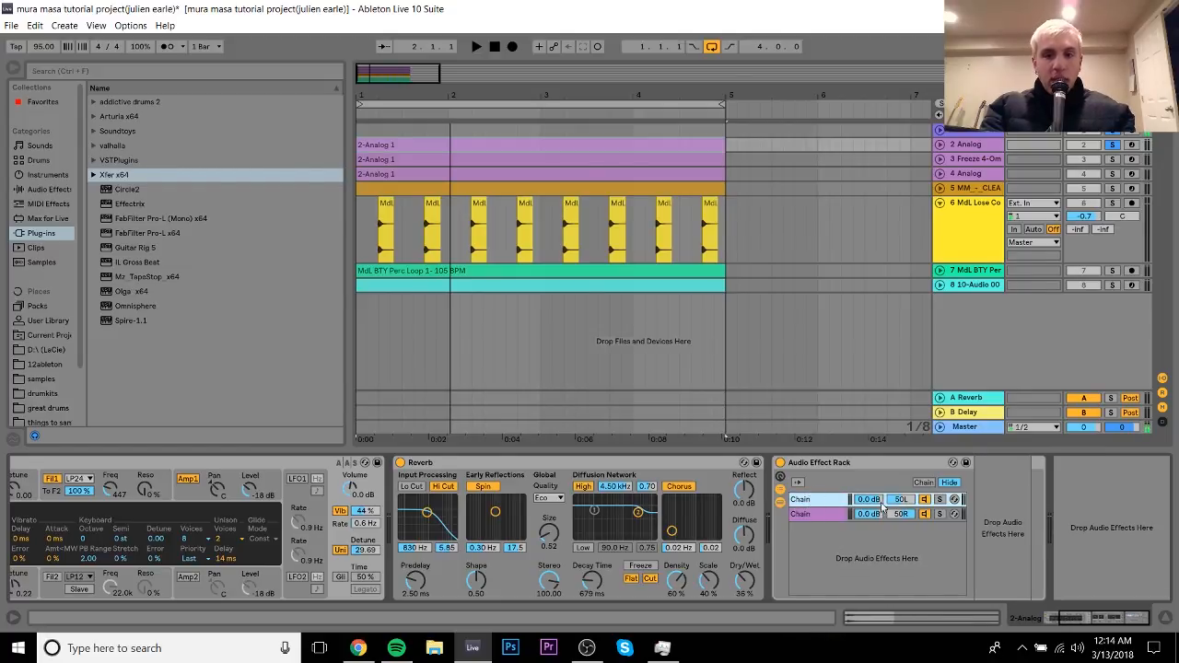
Replace the Simple Delay in the rack's 50R chain with a fresh Simple Delay from the audio effects.
left_click(902, 516)
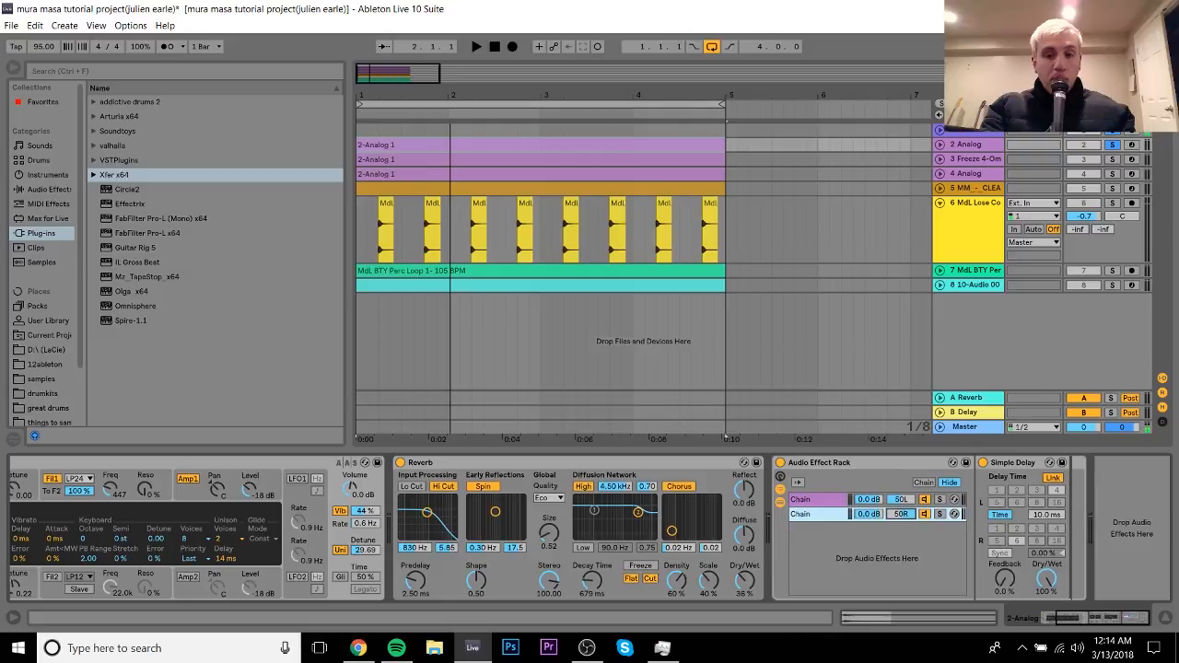
left_click(1020, 464)
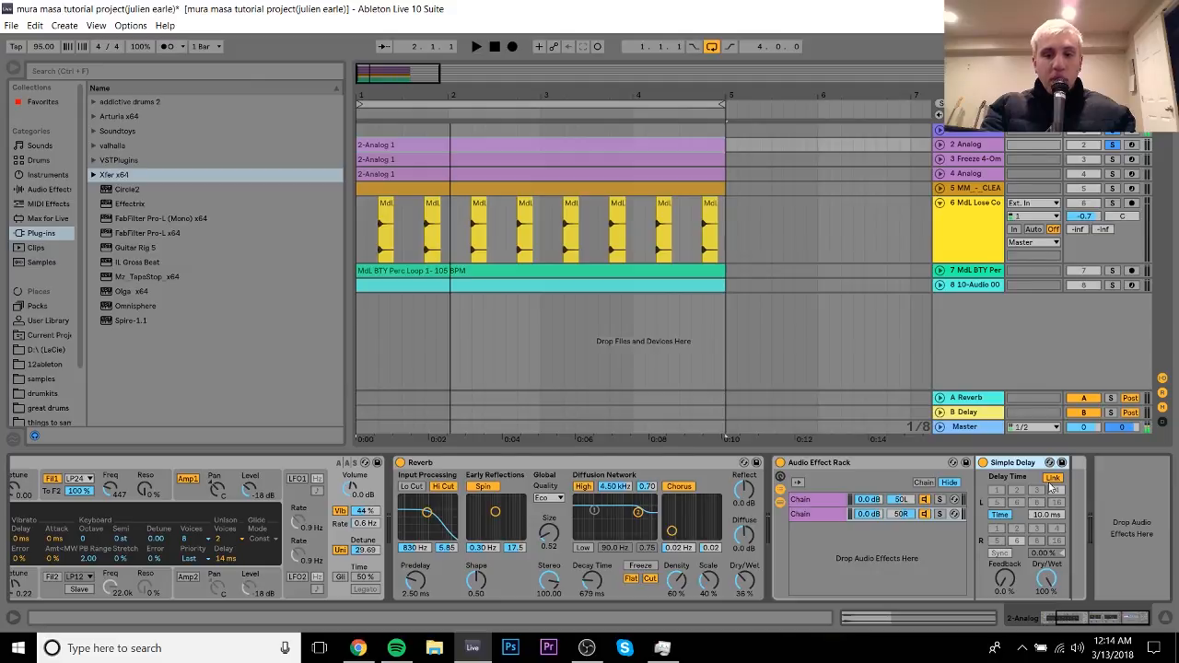
left_click(46, 189)
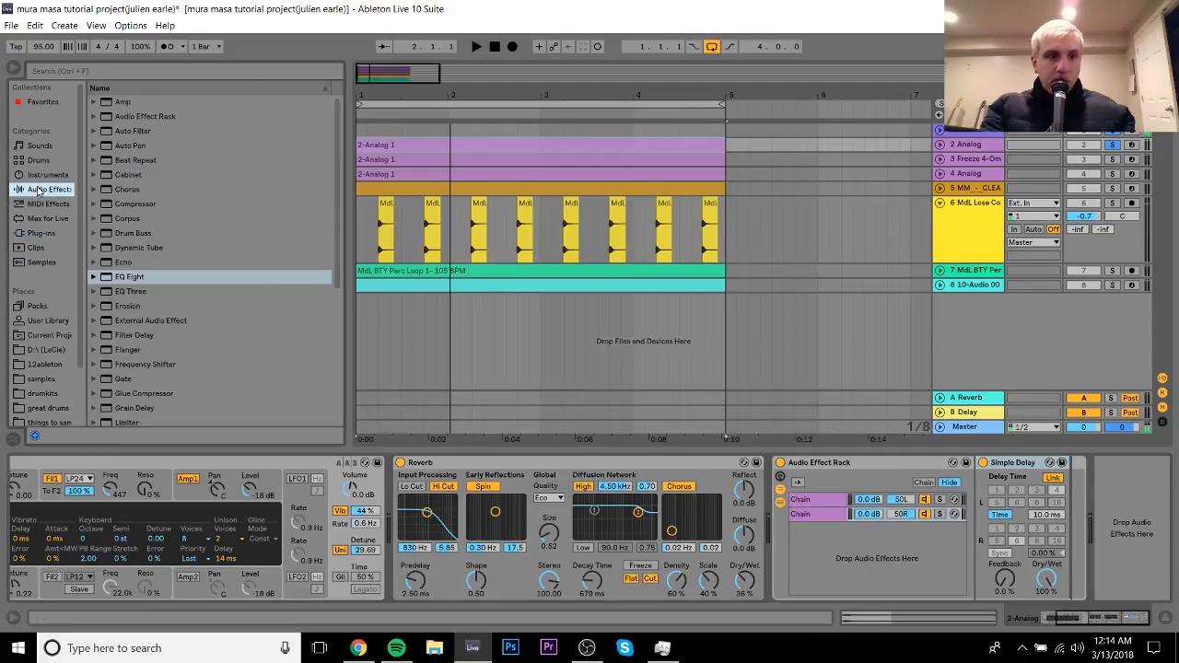
scroll(136, 242, "down", 6)
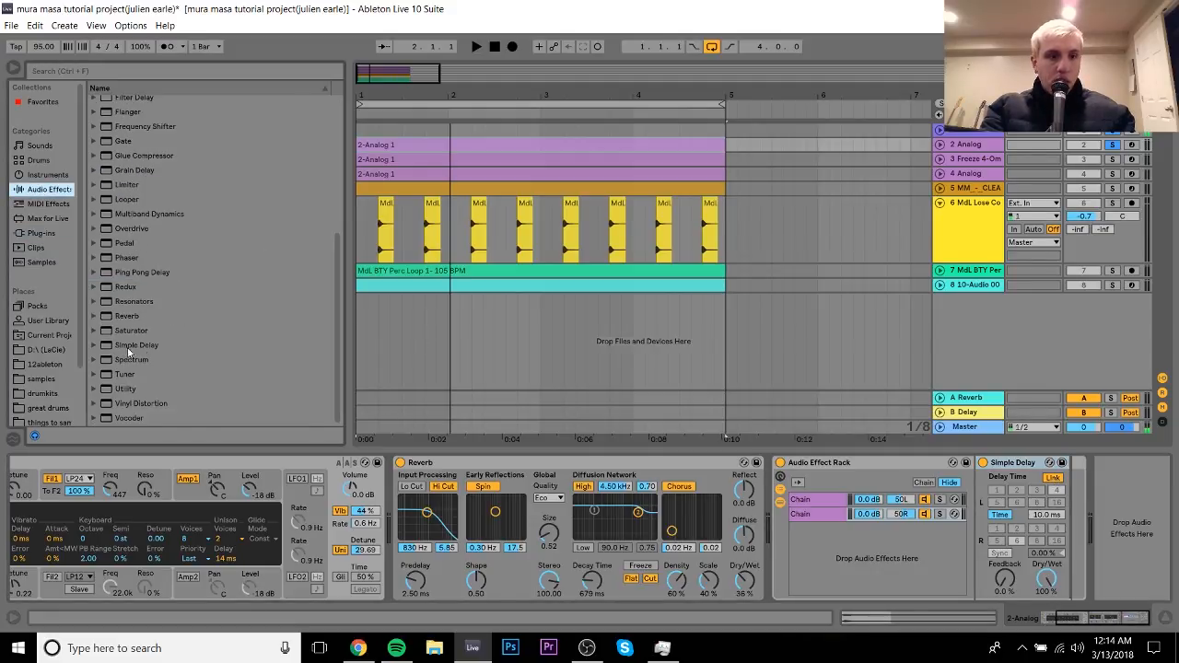
left_click_drag(129, 345, 1001, 516)
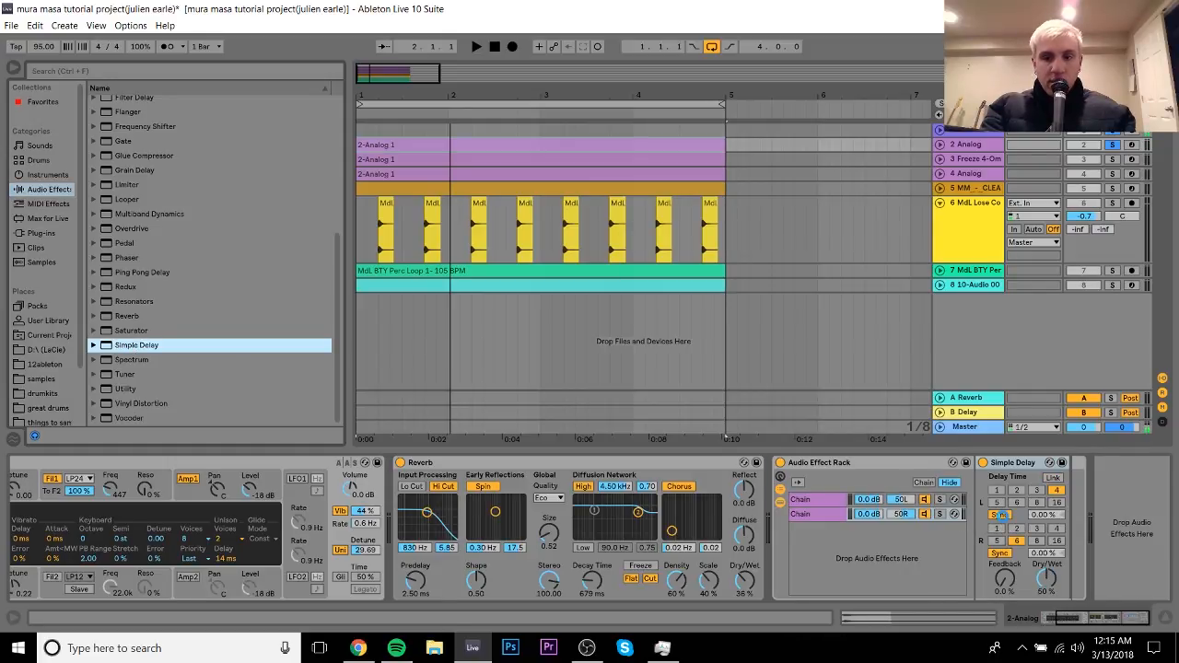
Link the Simple Delay's two channels and set its dry/wet to 100 %.
left_click(1054, 479)
left_click(1054, 479)
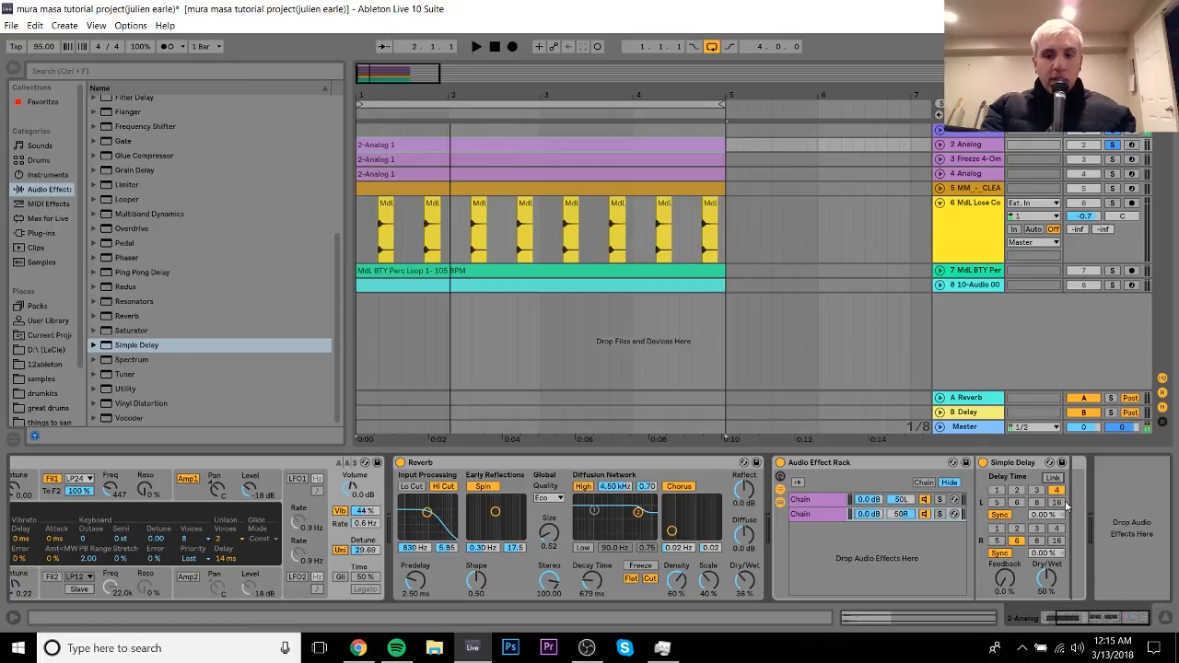
left_click(1054, 478)
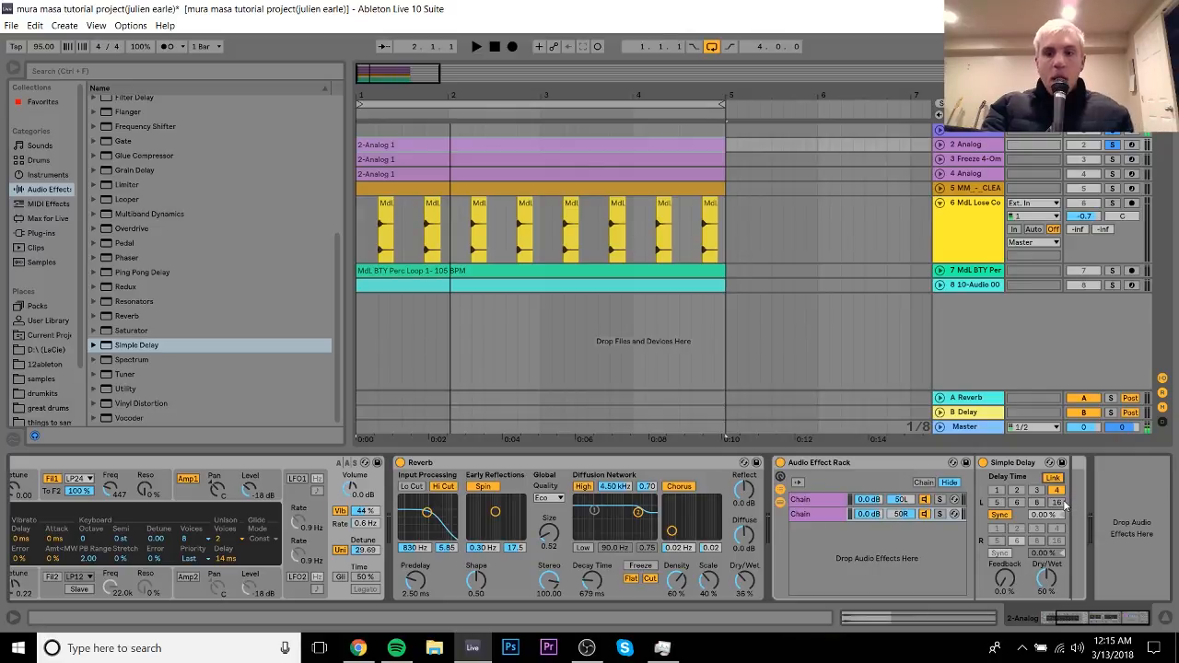
left_click_drag(1046, 585, 1047, 544)
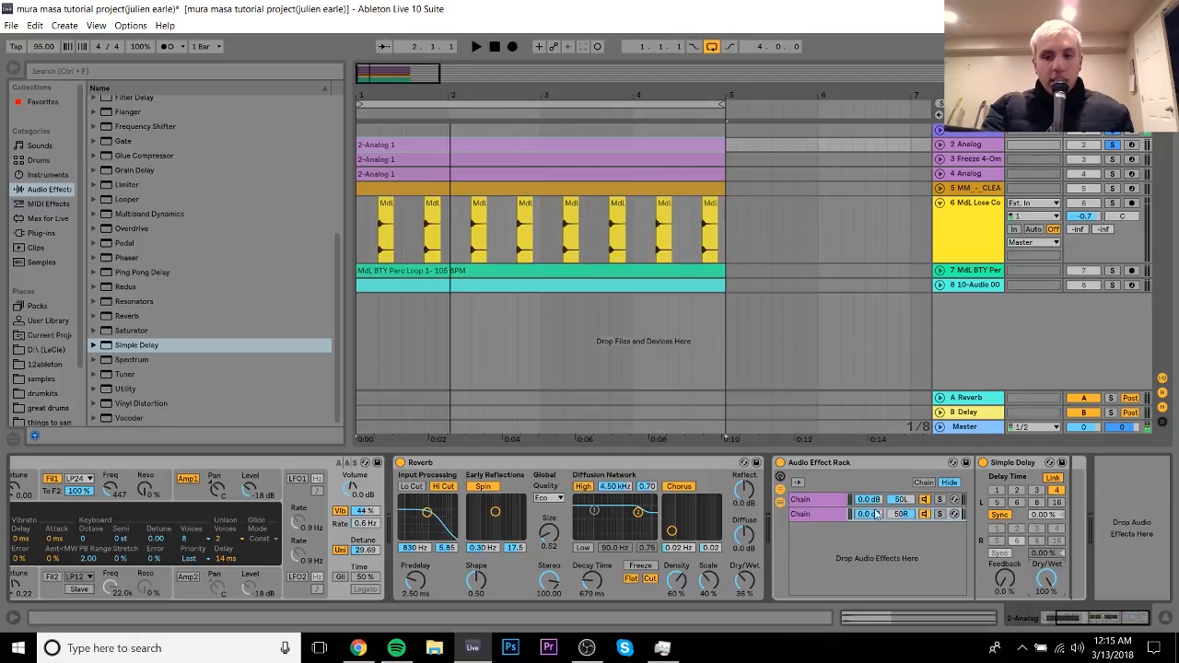
Switch the 50R chain's Simple Delay from Sync to Time mode and set its delay time to 10 ms.
left_click(818, 516)
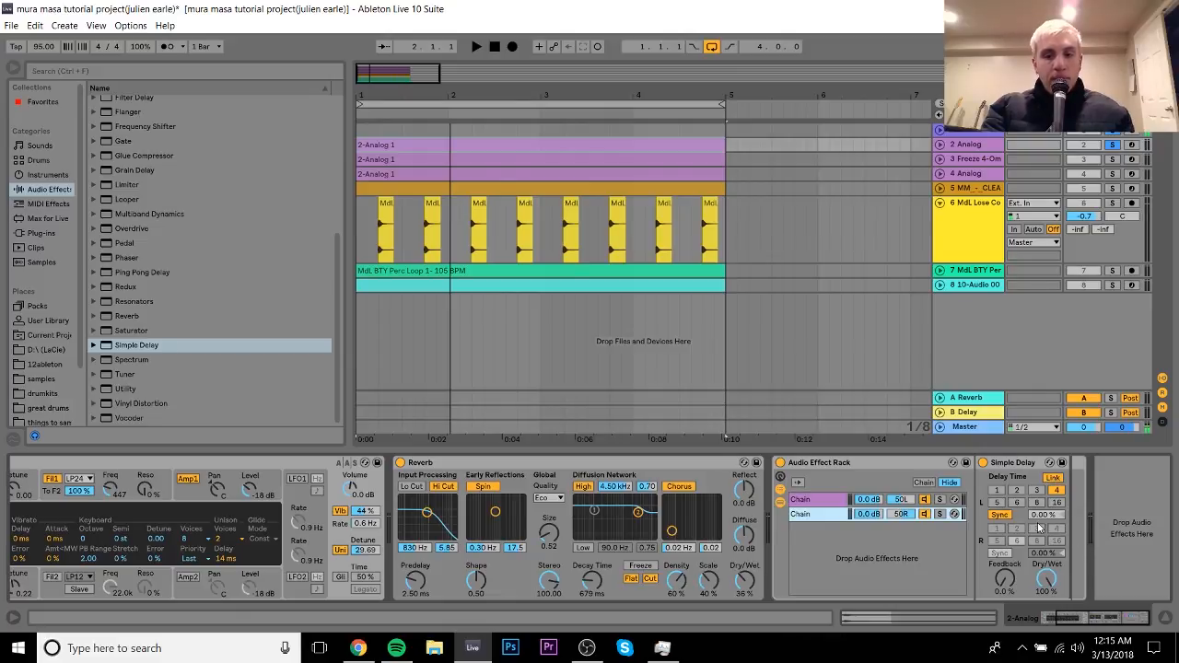
left_click(1001, 517)
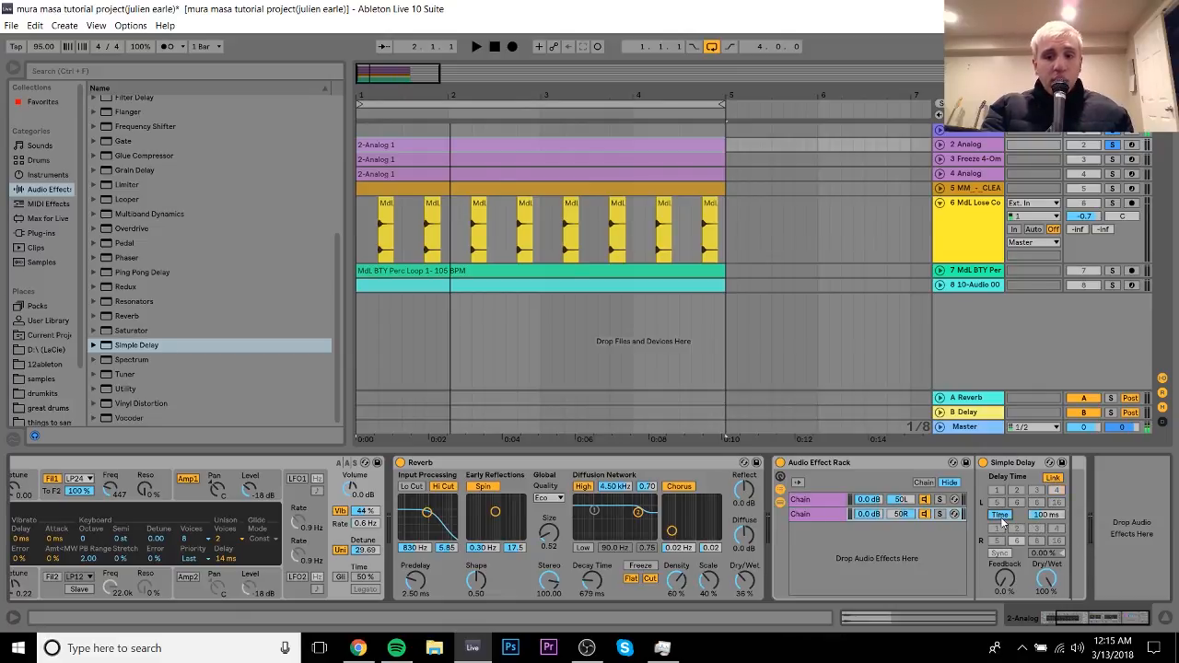
left_click(1042, 518)
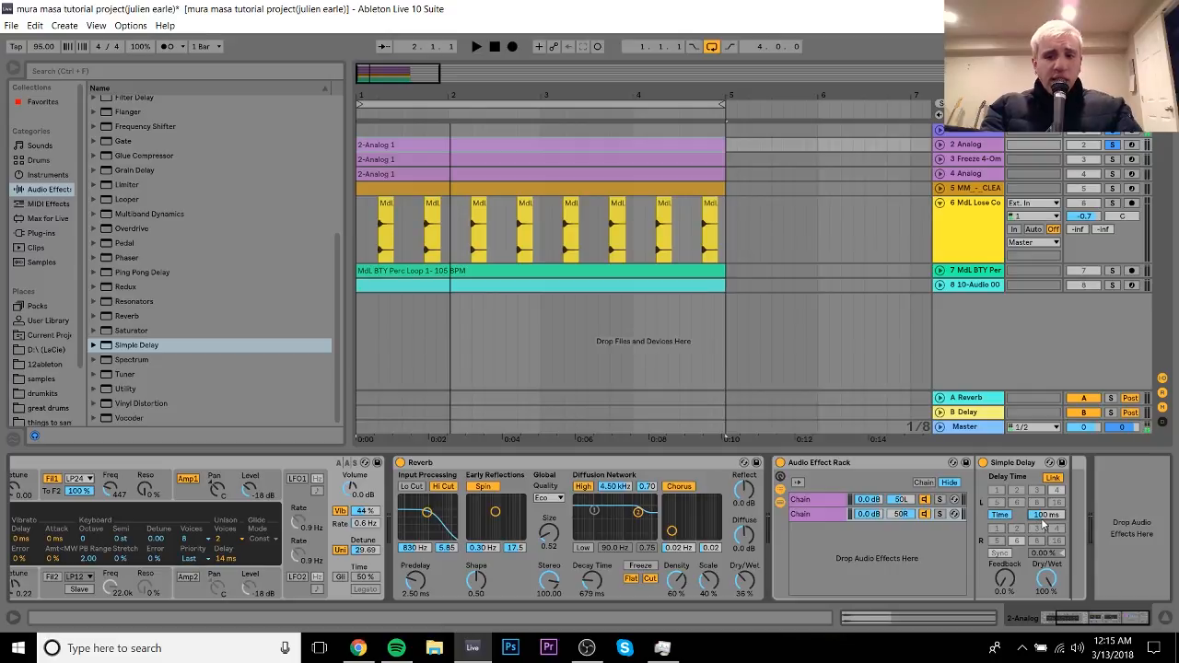
type("10")
key("Return")
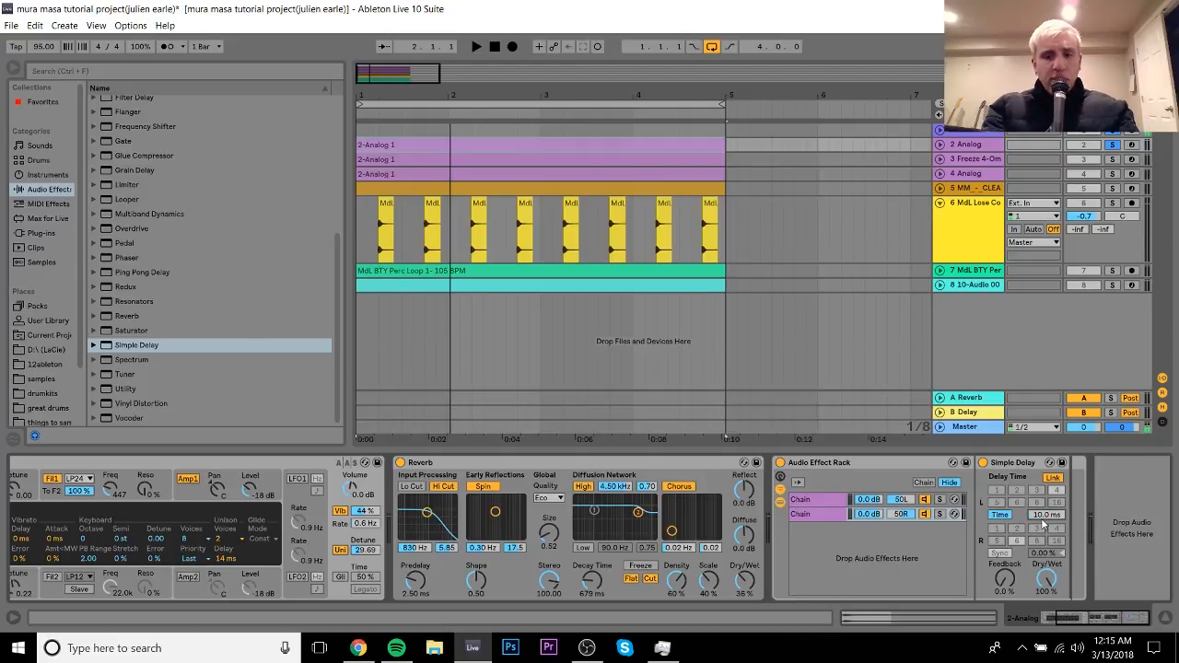
Compare the Analog's sound with the Audio Effect Rack off and on during playback.
left_click(781, 464)
key("space")
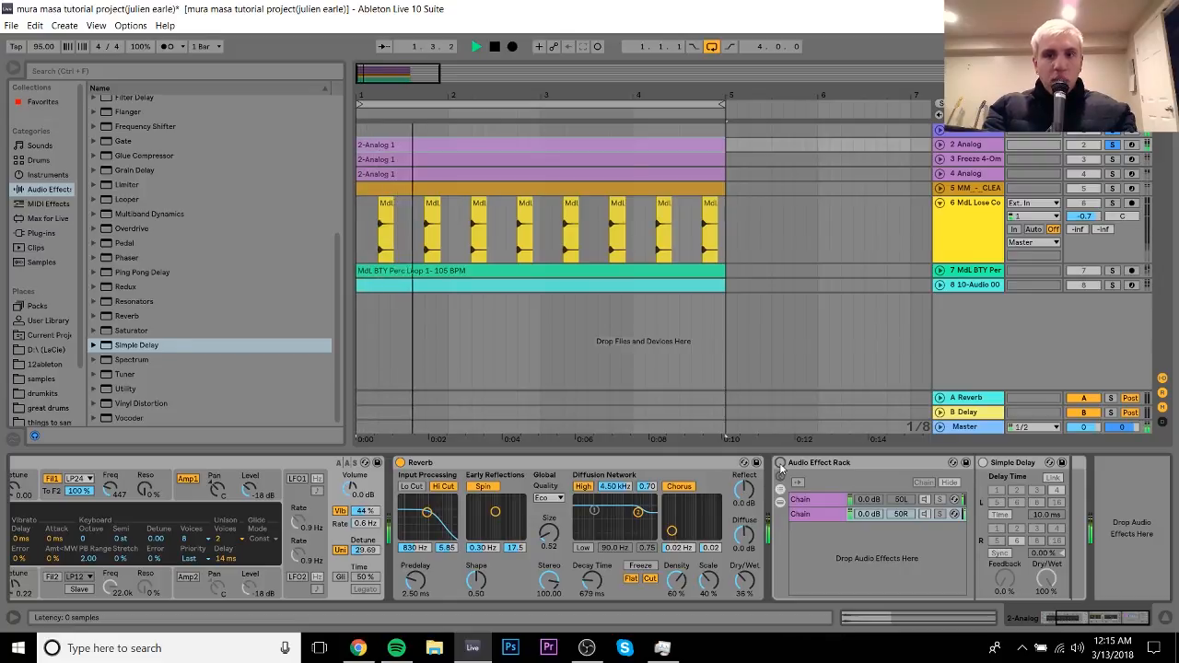
left_click(781, 464)
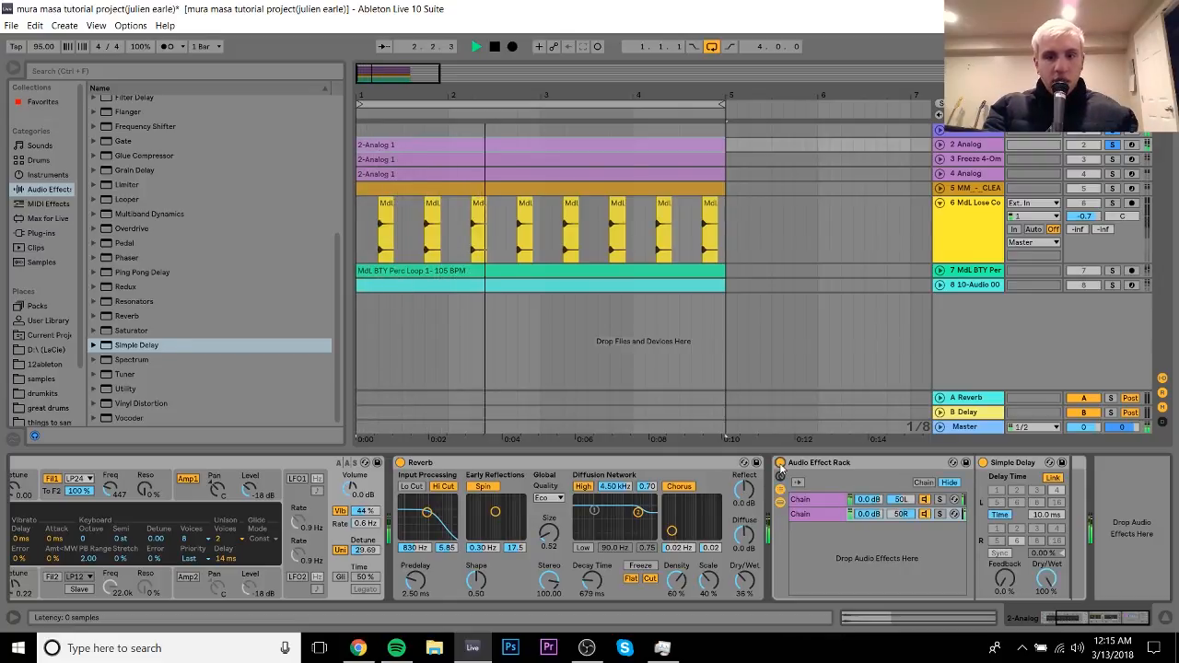
key("space")
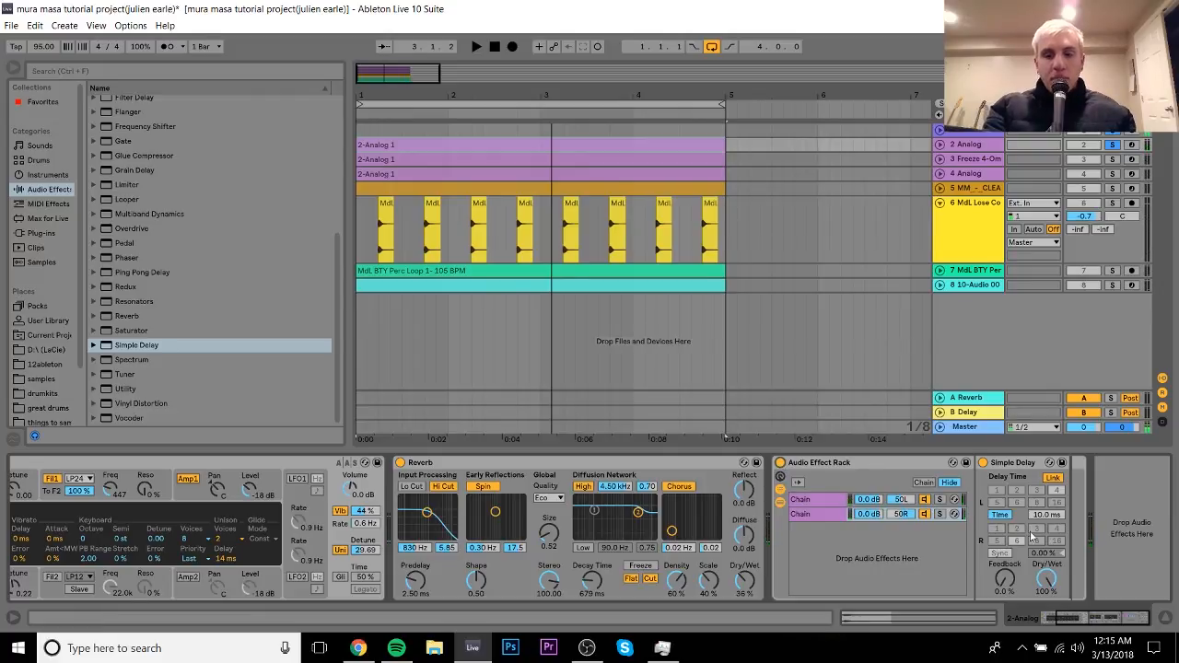
Audition the Simple Delay with a changed delay time and undo the change.
mouse_move(1047, 516)
left_mouse_down()
mouse_move(1047, 460)
mouse_move(1047, 509)
mouse_move(1046, 496)
left_mouse_up()
key("space")
key("space")
key("ctrl+z")
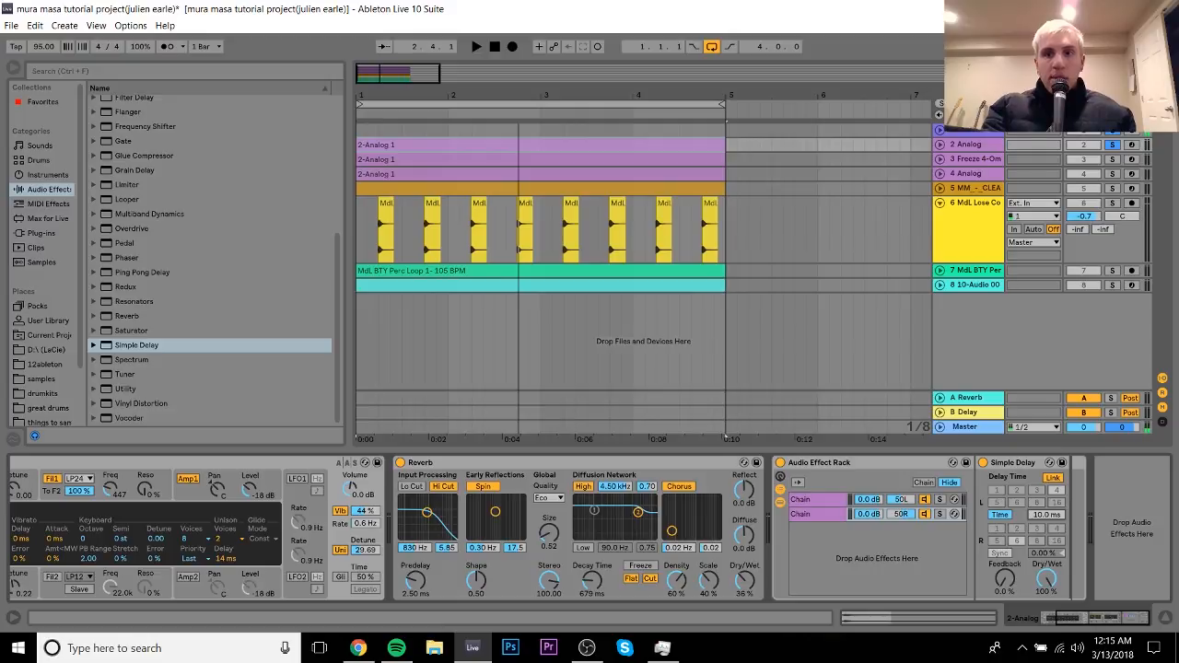
Unsolo the Analog track, solo the Freeze 4-Omnisphere track and play it.
left_click(1114, 145)
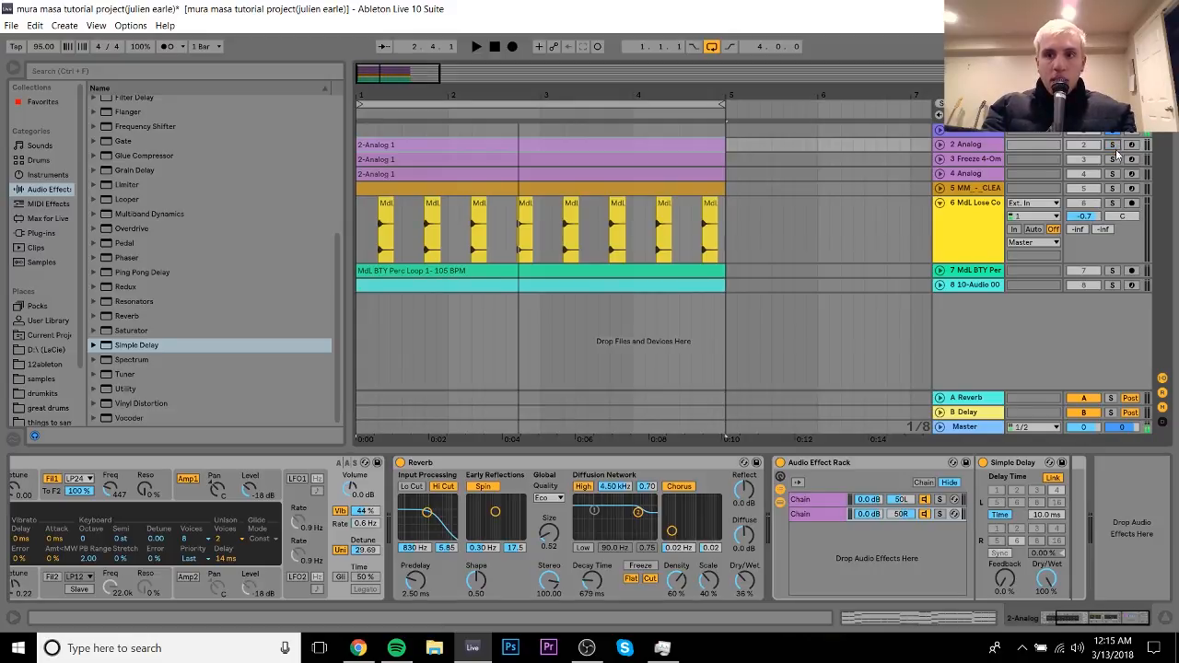
left_click(1004, 158)
key("space")
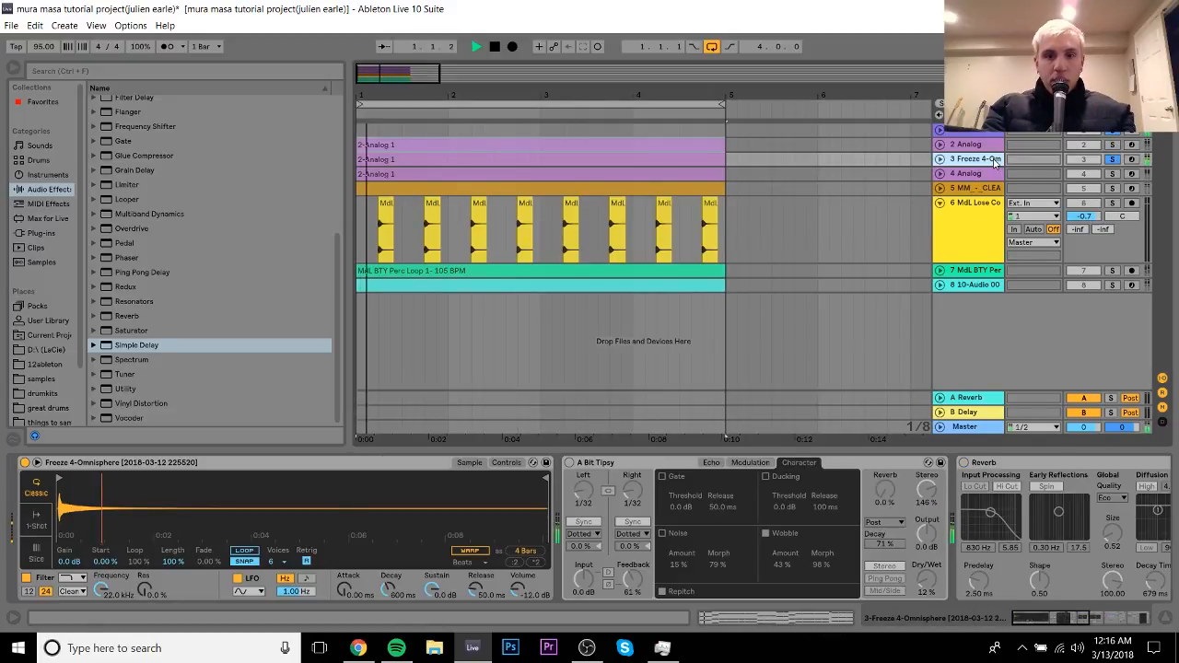
Delete the A Bit Tipsy echo, the Reverb and the Compressor from the Freeze 4-Omnisphere track's device chain.
left_click(874, 465)
key("Delete")
key("Delete")
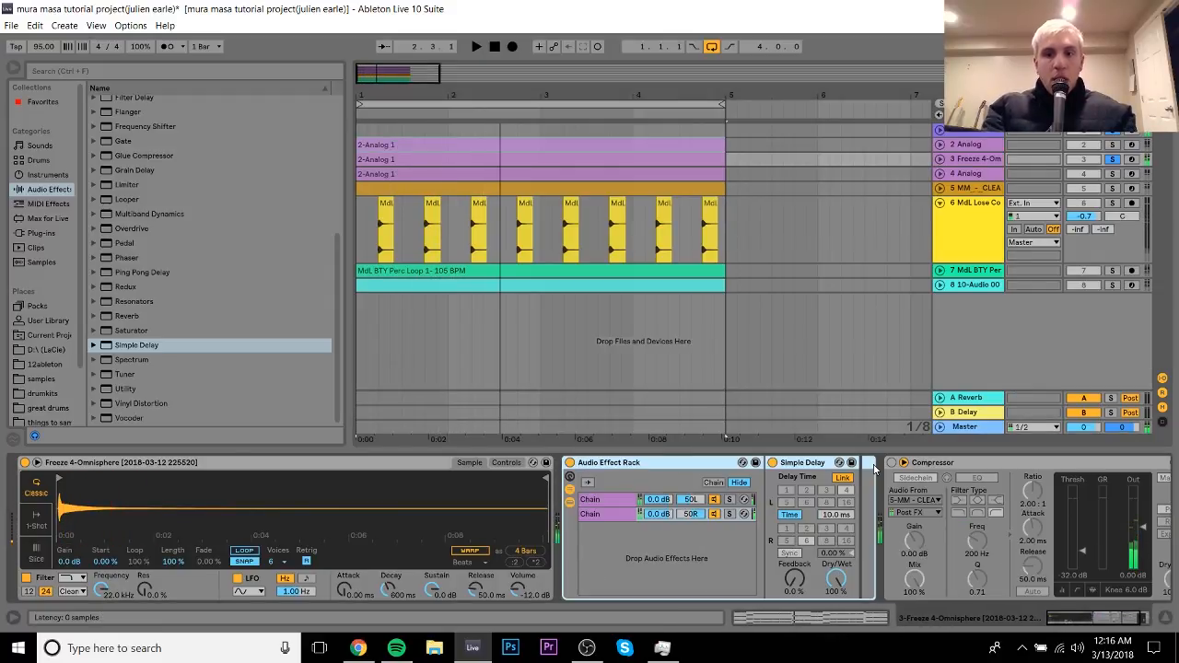
left_click(926, 464)
key("Delete")
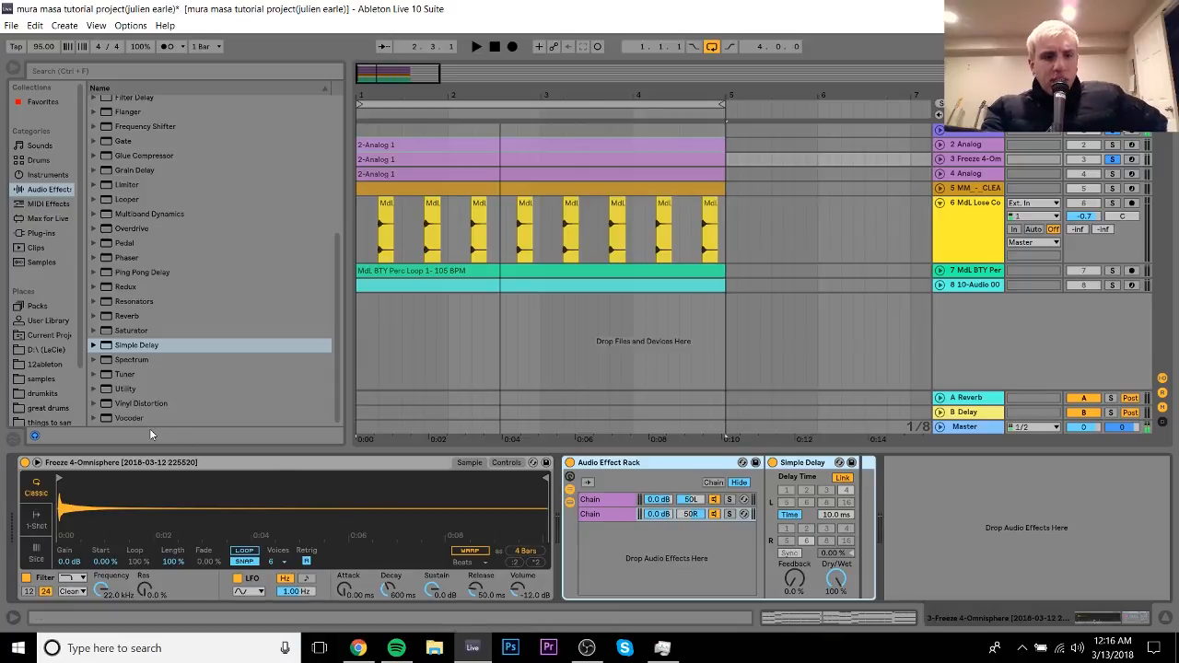
Arm the Freeze 4-Omnisphere track and shift the computer MIDI keyboard's octave up and back down.
left_click(1133, 160)
key("x")
key("z")
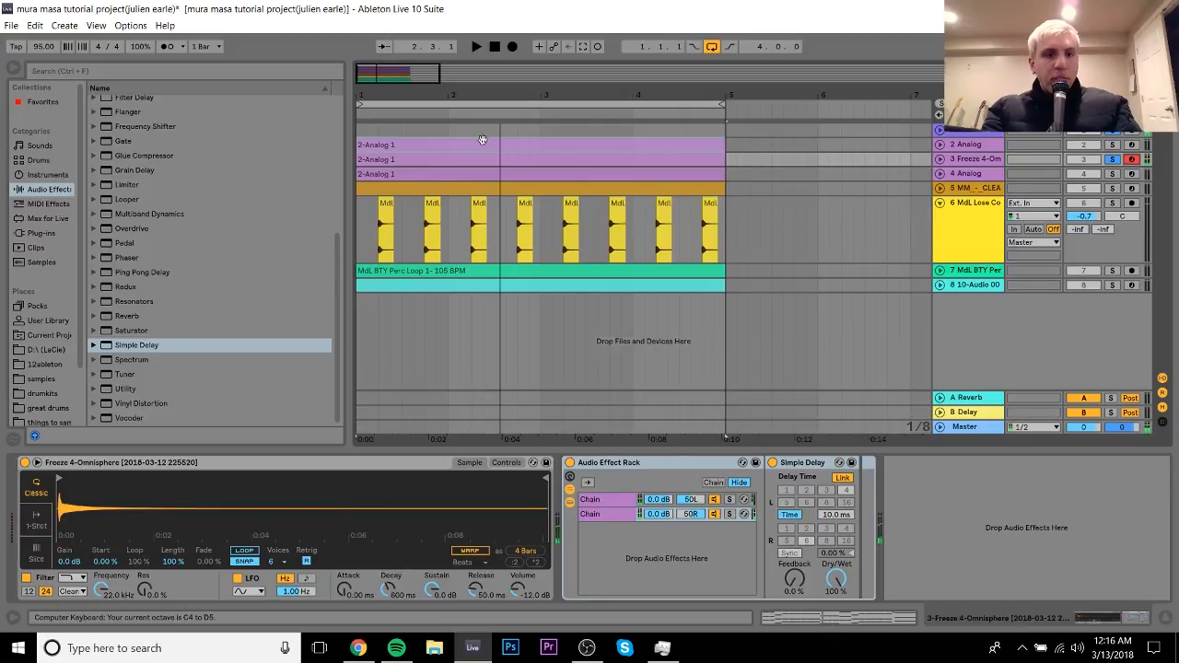
Locate Omnisphere among the installed plug-ins, and return to the list of audio effects.
left_click(33, 232)
left_click(129, 309)
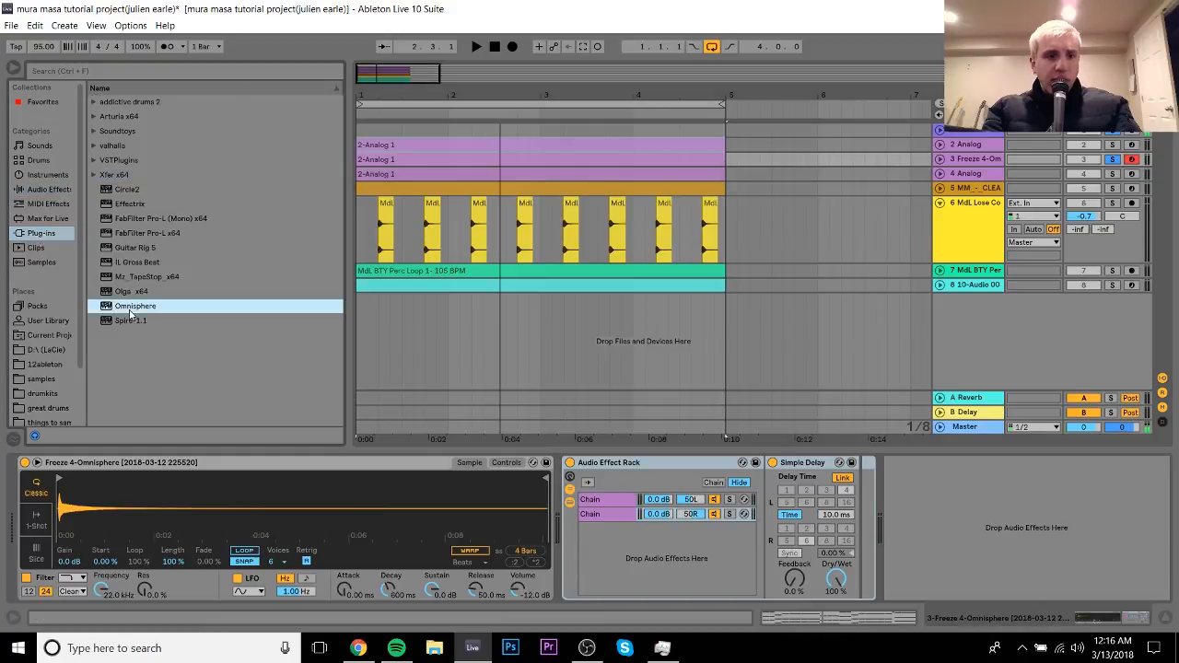
left_click(47, 190)
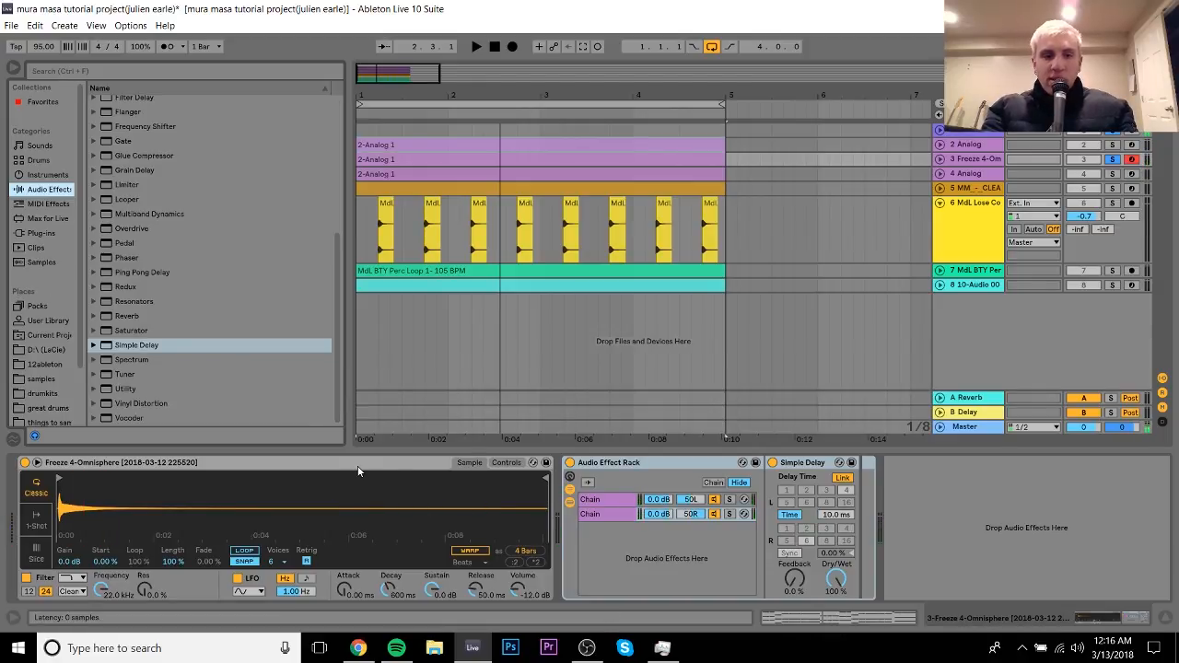
Play the soloed Freeze 4-Omnisphere clip from the start and compare the track's devices with those of the Analog track above it.
left_click(574, 162)
key("space")
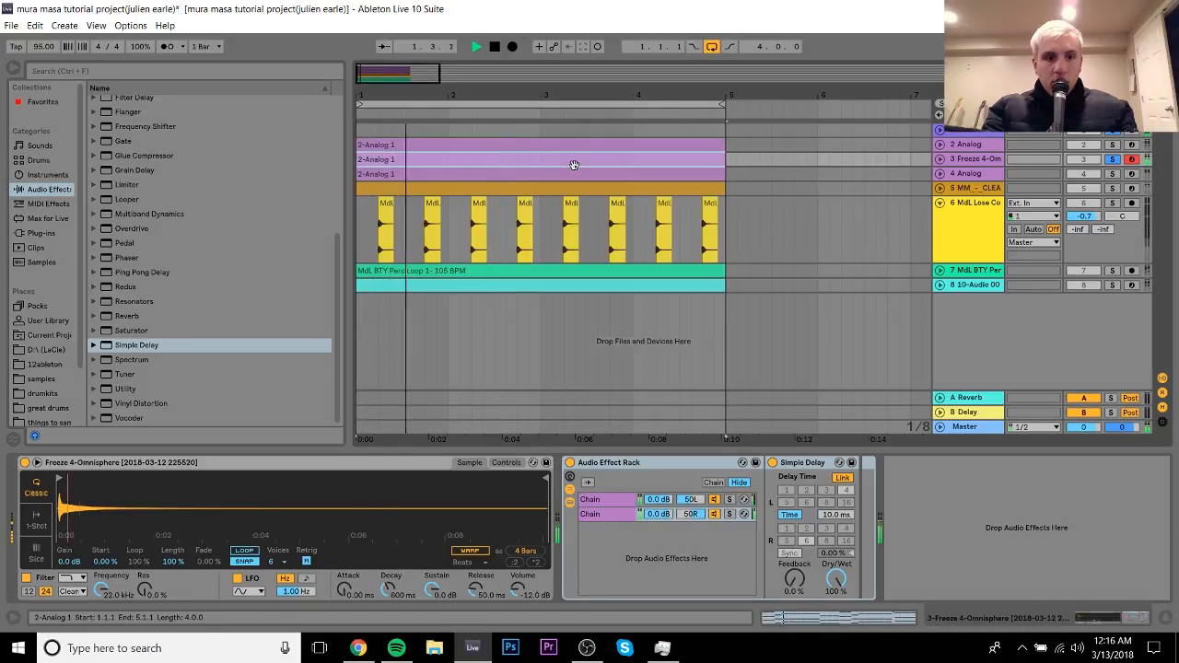
key("space")
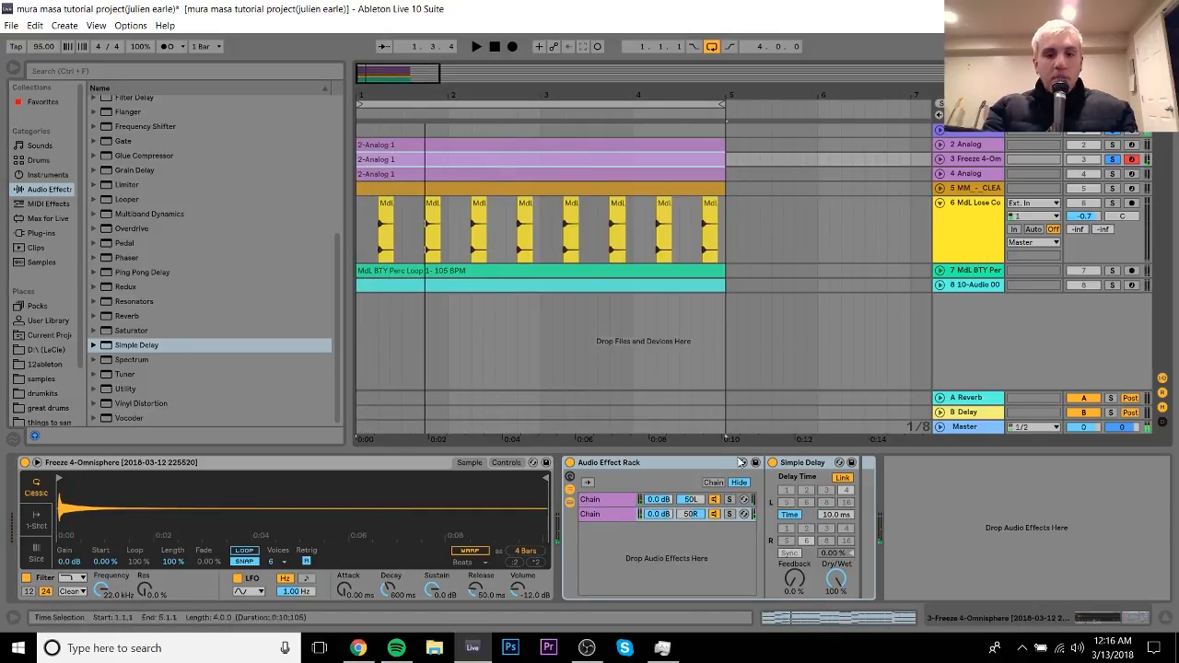
left_click(974, 145)
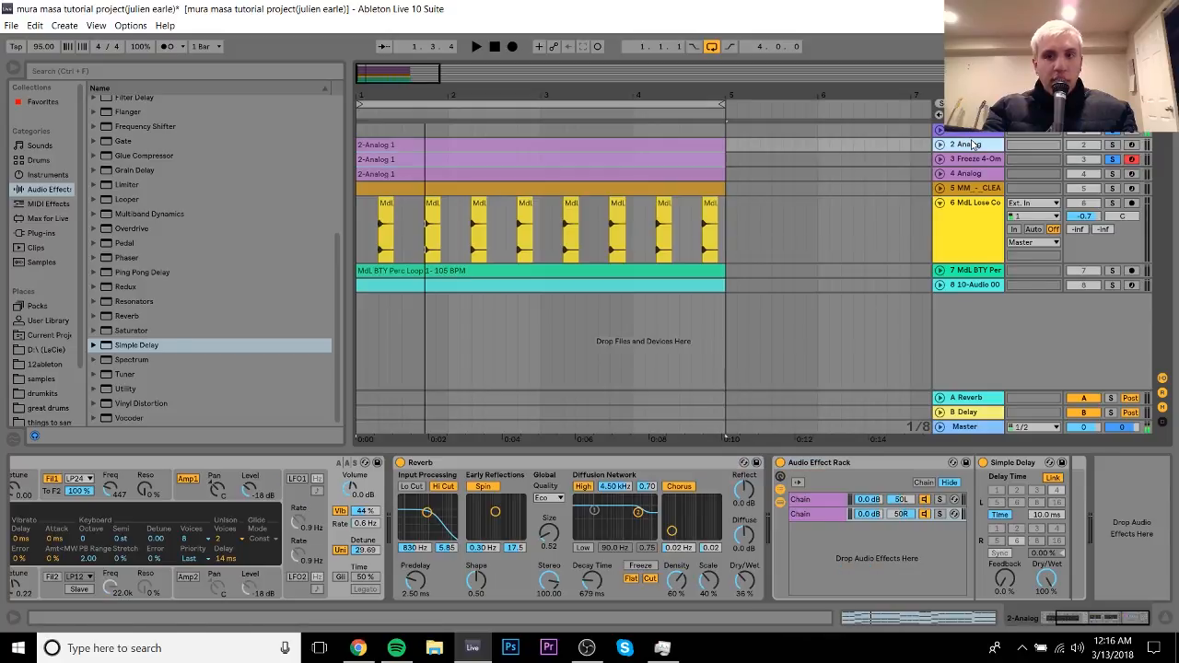
left_click(984, 160)
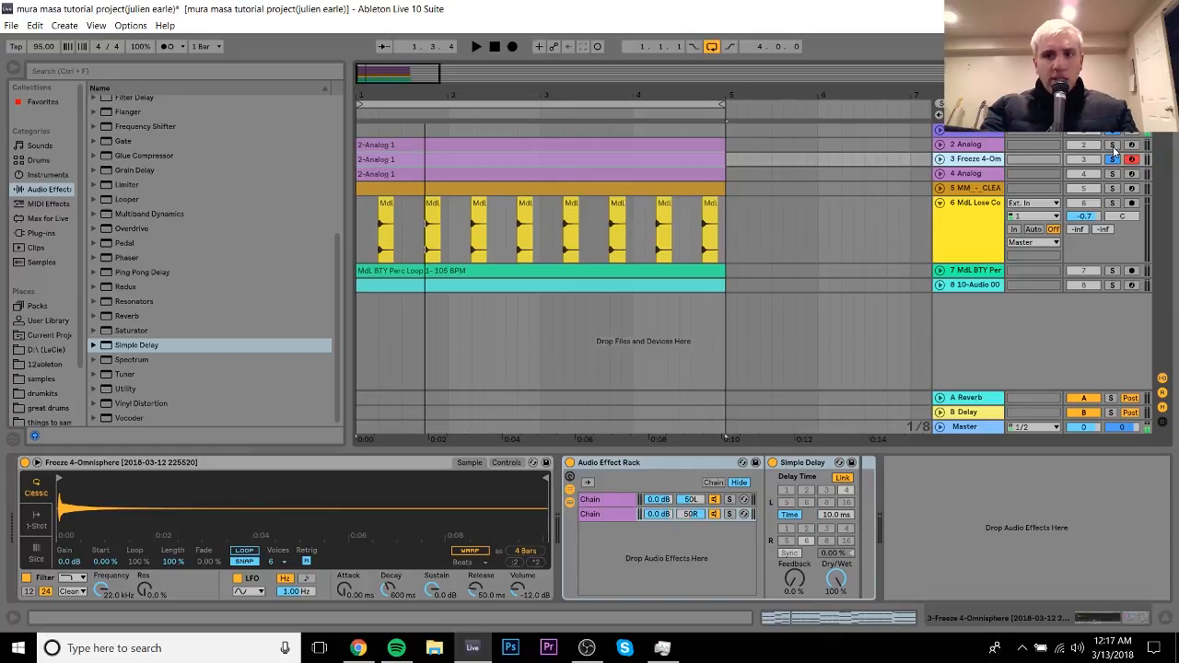
Play the track 2 Analog and Freeze 4-Omnisphere soloed together, and view each track's device chain.
key("space")
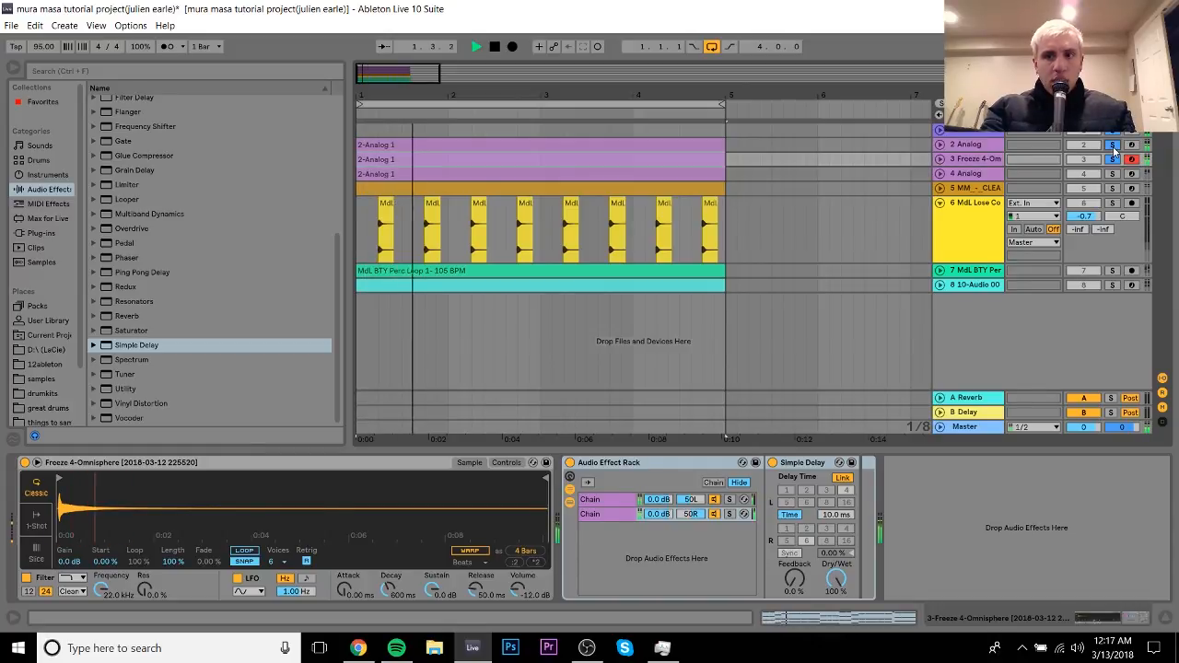
key("space")
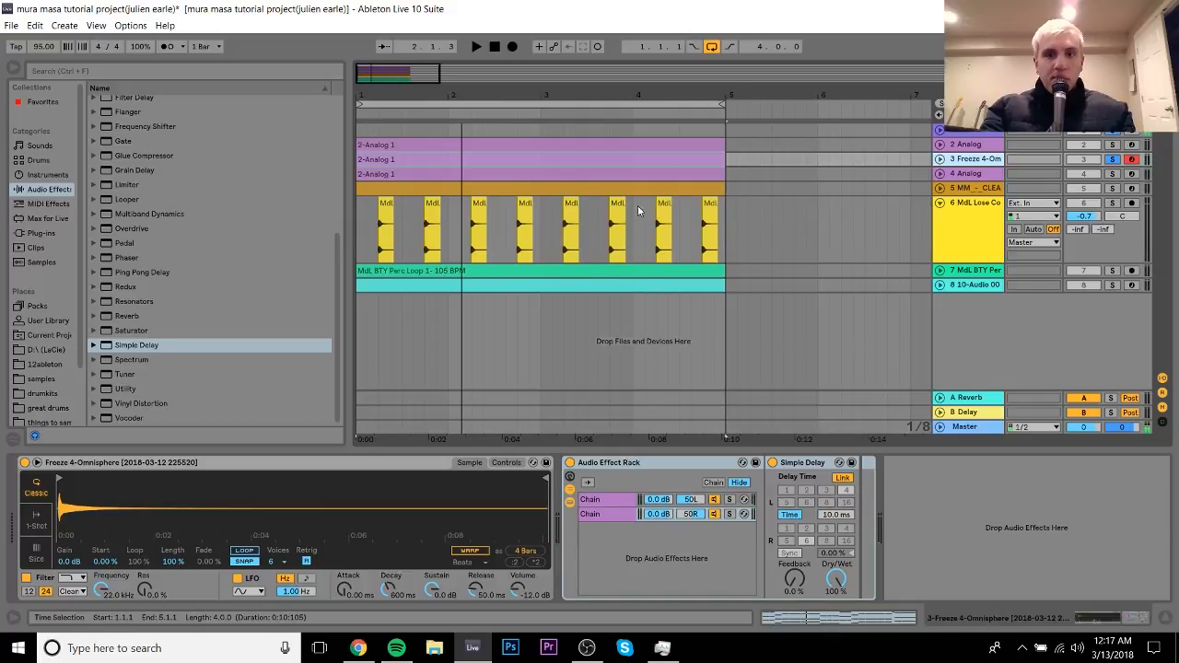
left_click(964, 146)
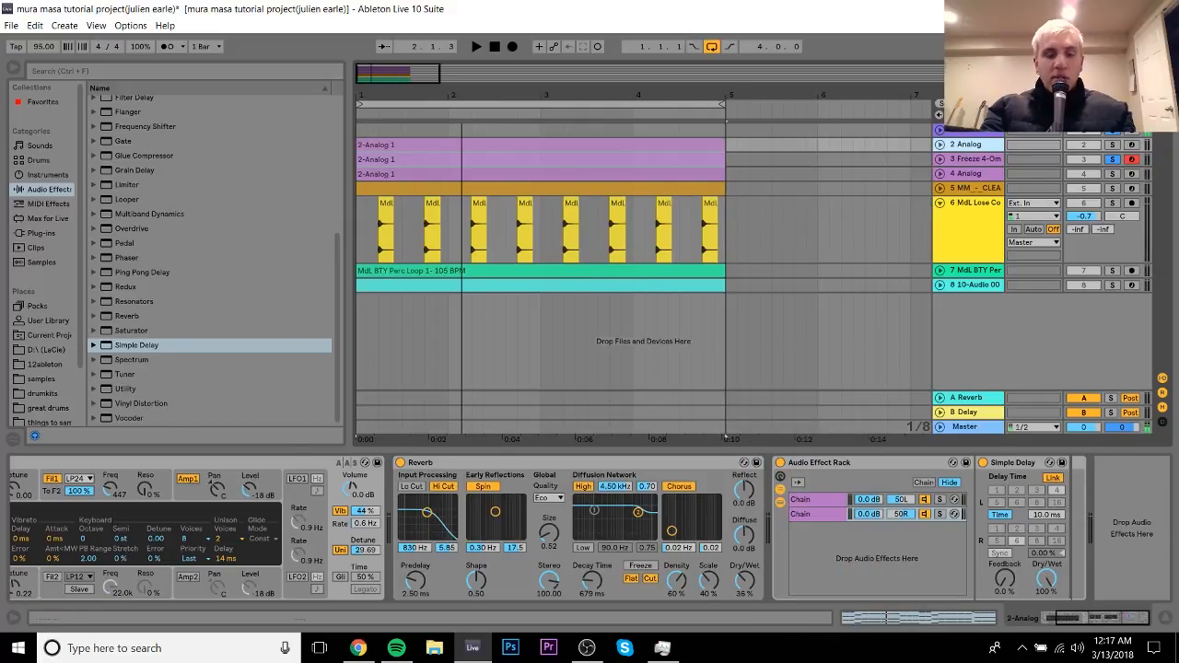
left_click(993, 161)
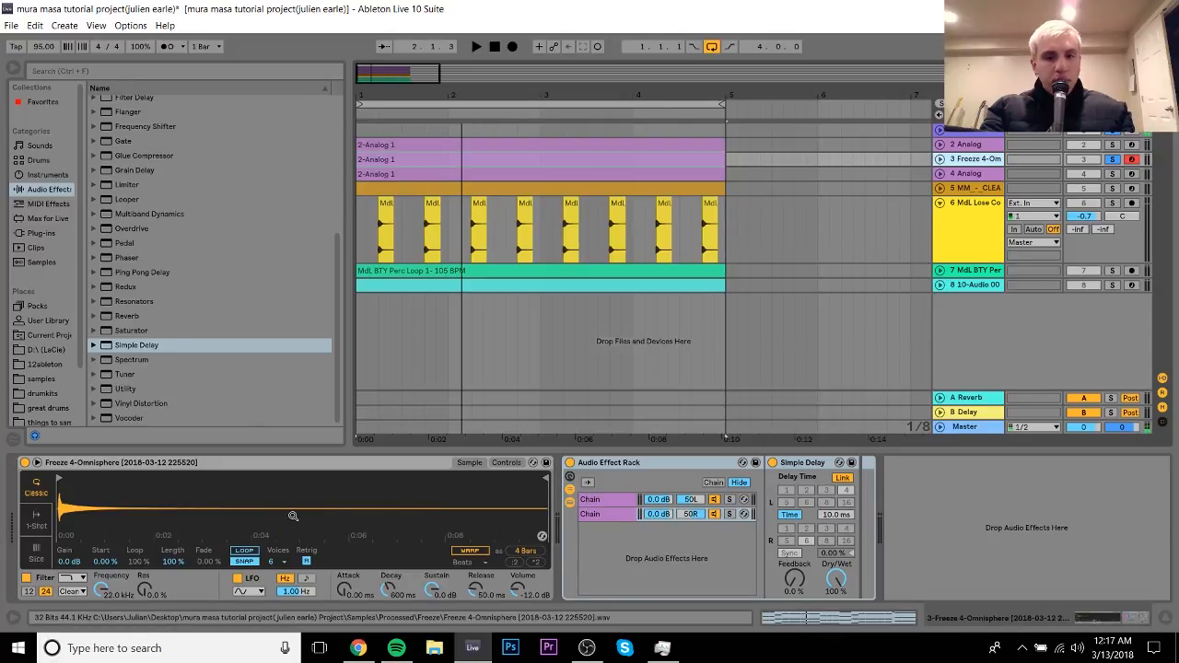
Open the Freeze 4-Omnisphere clip, audition its highest notes transposed down an octave, and move them back up.
double_click(710, 161)
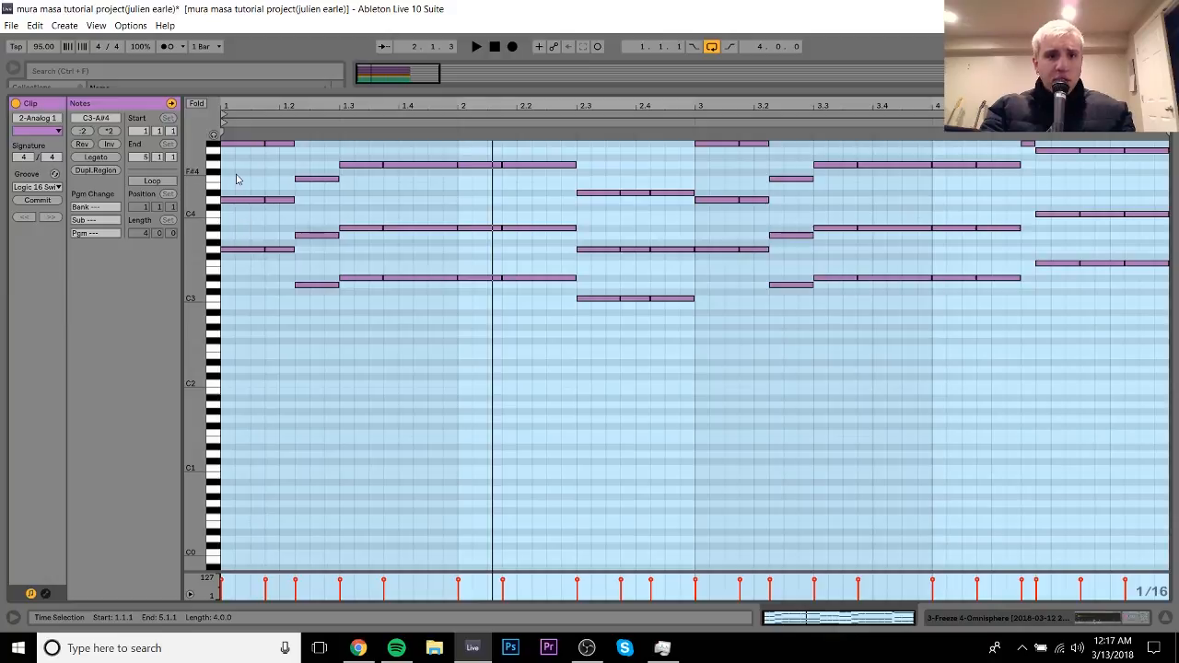
left_click(258, 144)
left_click_drag(319, 199, 1155, 139)
key("shift+Down")
key("space")
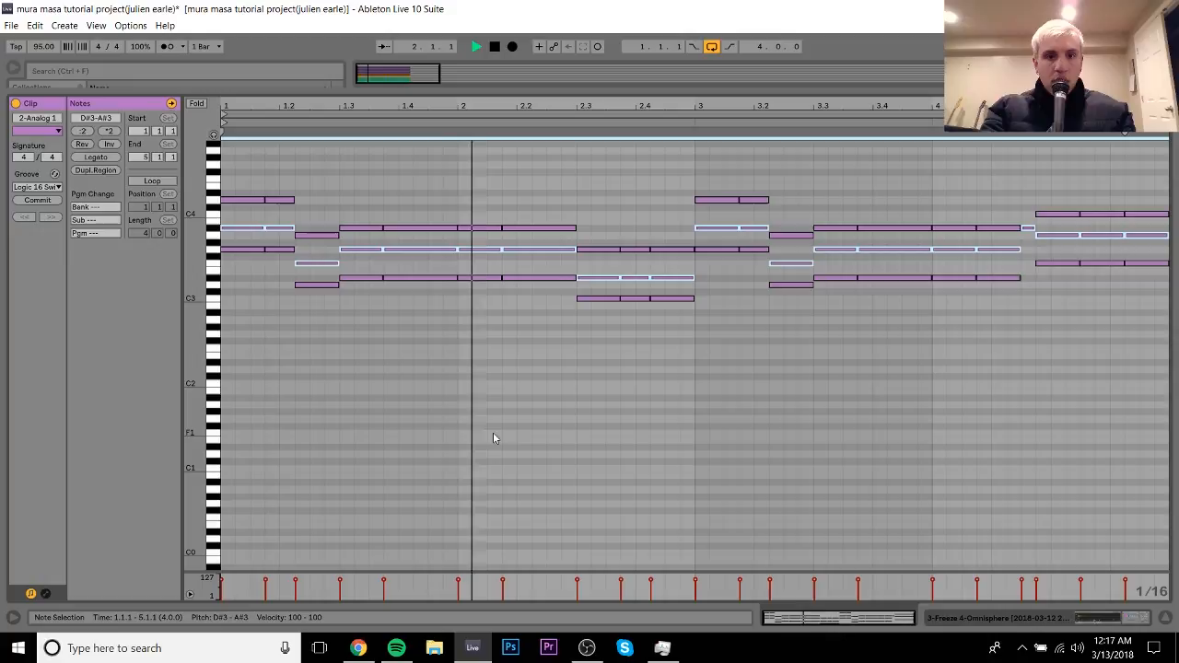
key("space")
key("shift+Up")
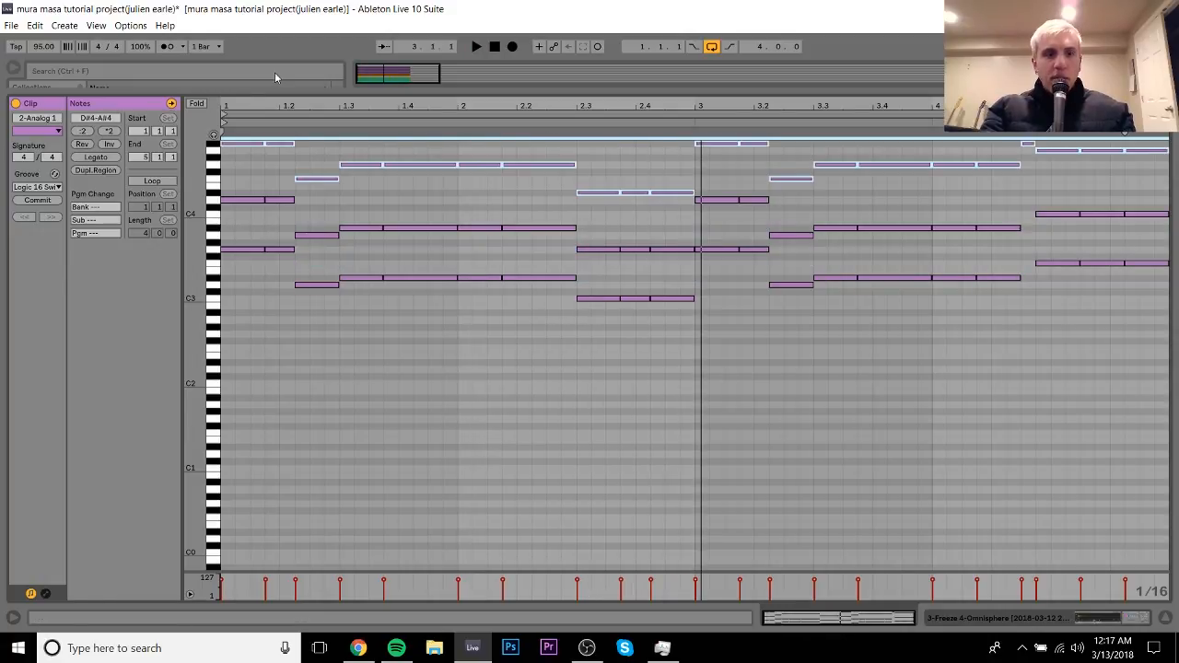
Highlight the clip's chords from the start to the middle of bar 2, deselect them and play the progression.
left_click_drag(247, 343, 591, 5)
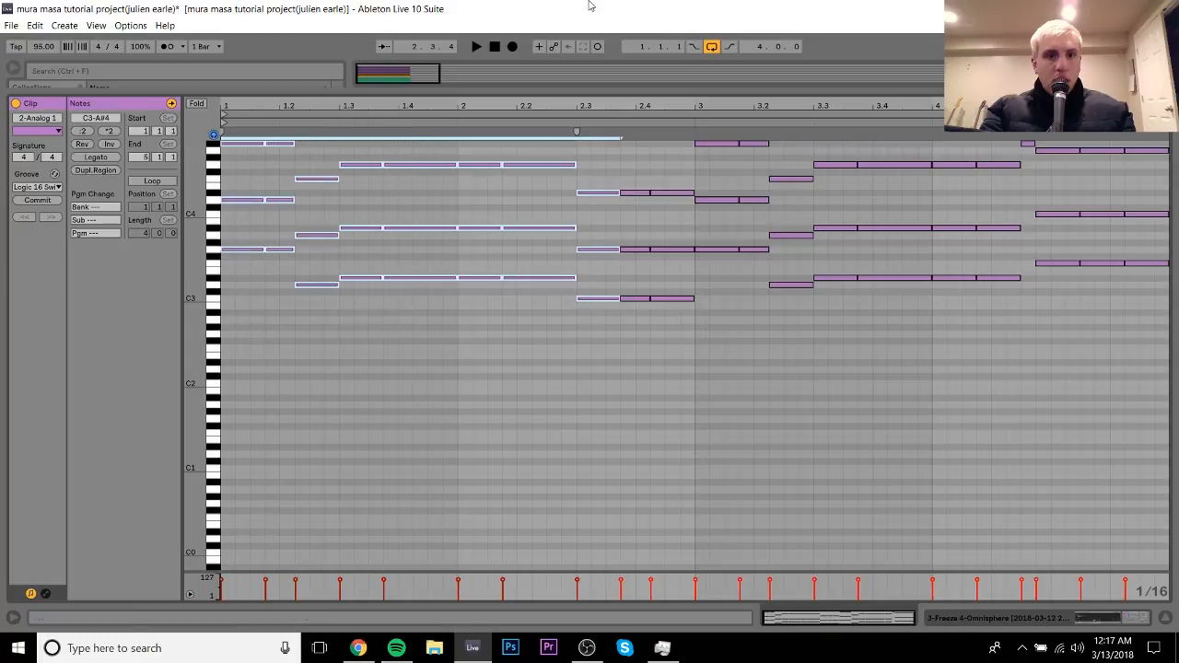
left_click(432, 460)
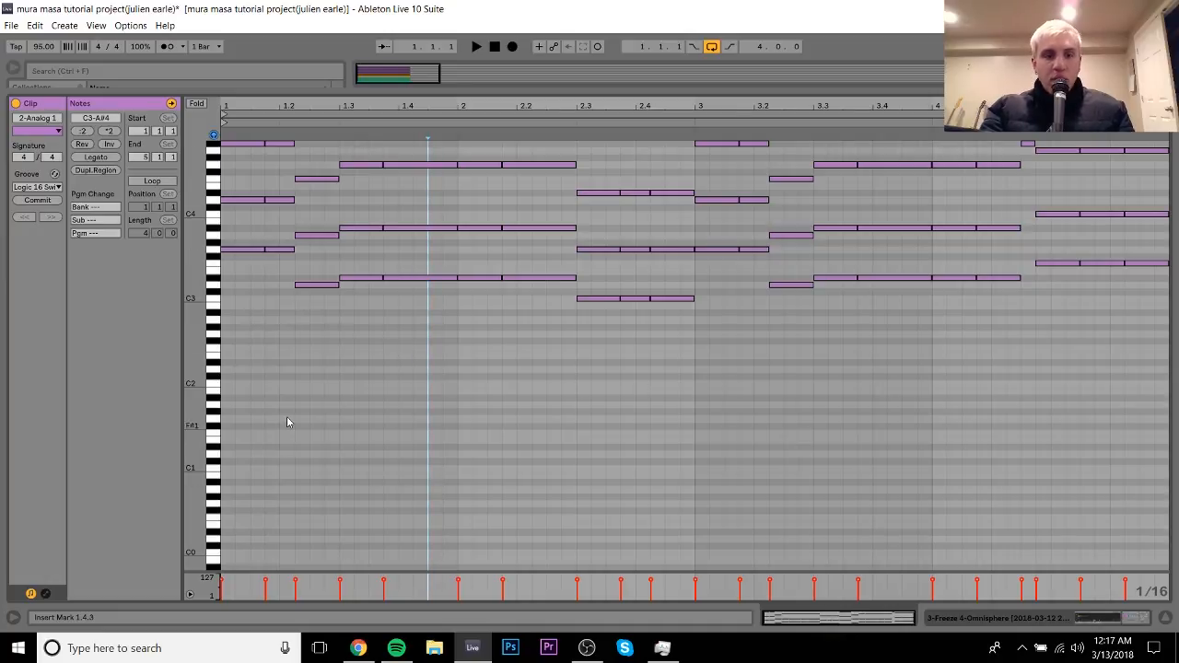
key("space")
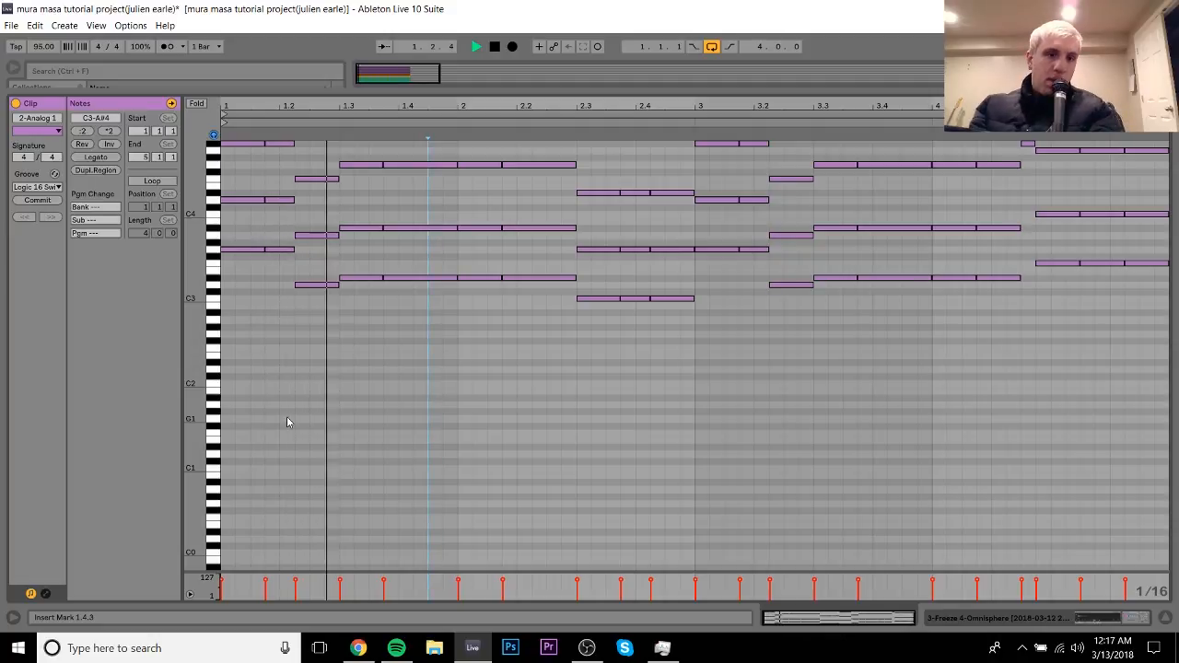
key("space")
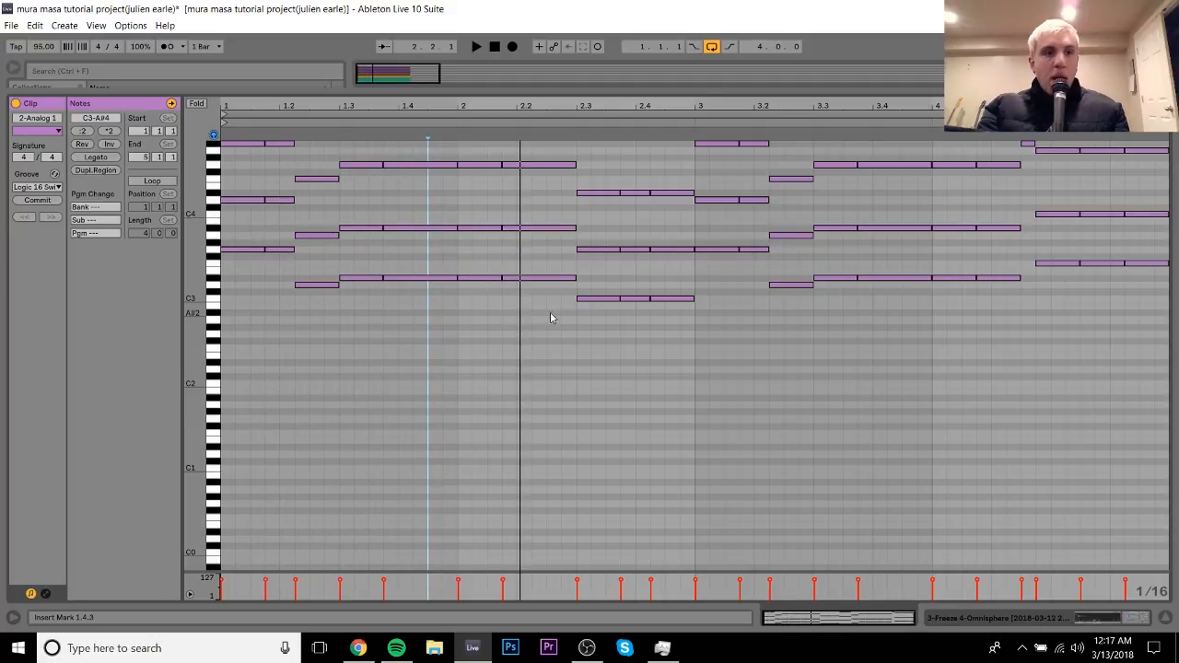
left_click(369, 333)
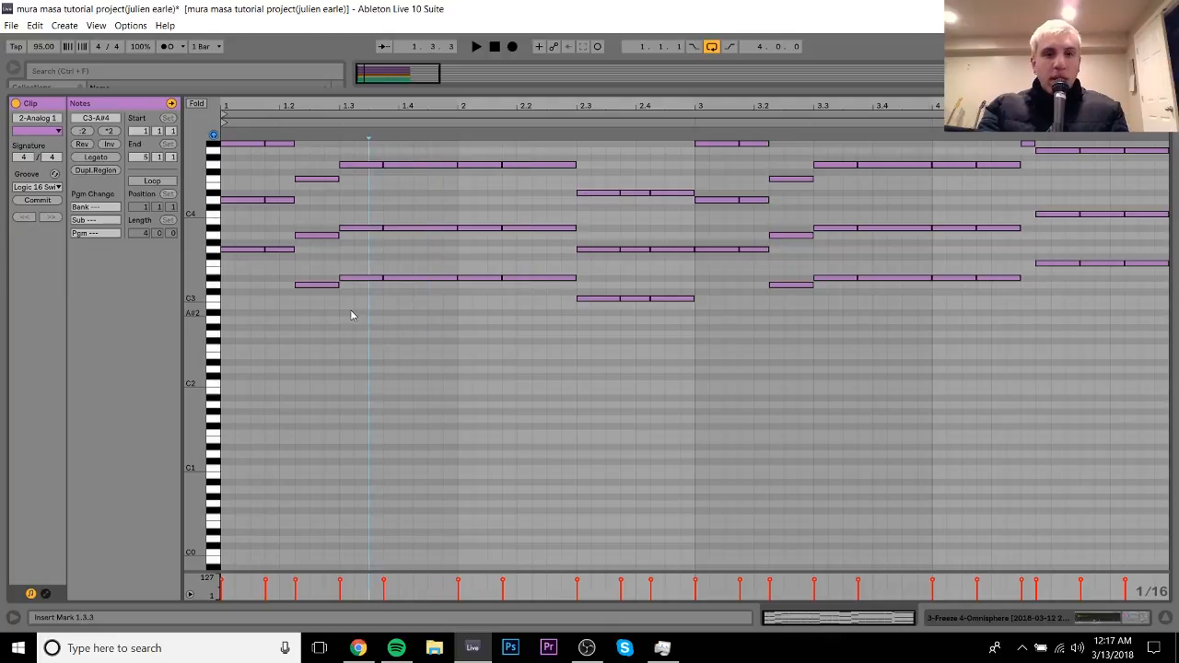
key("space")
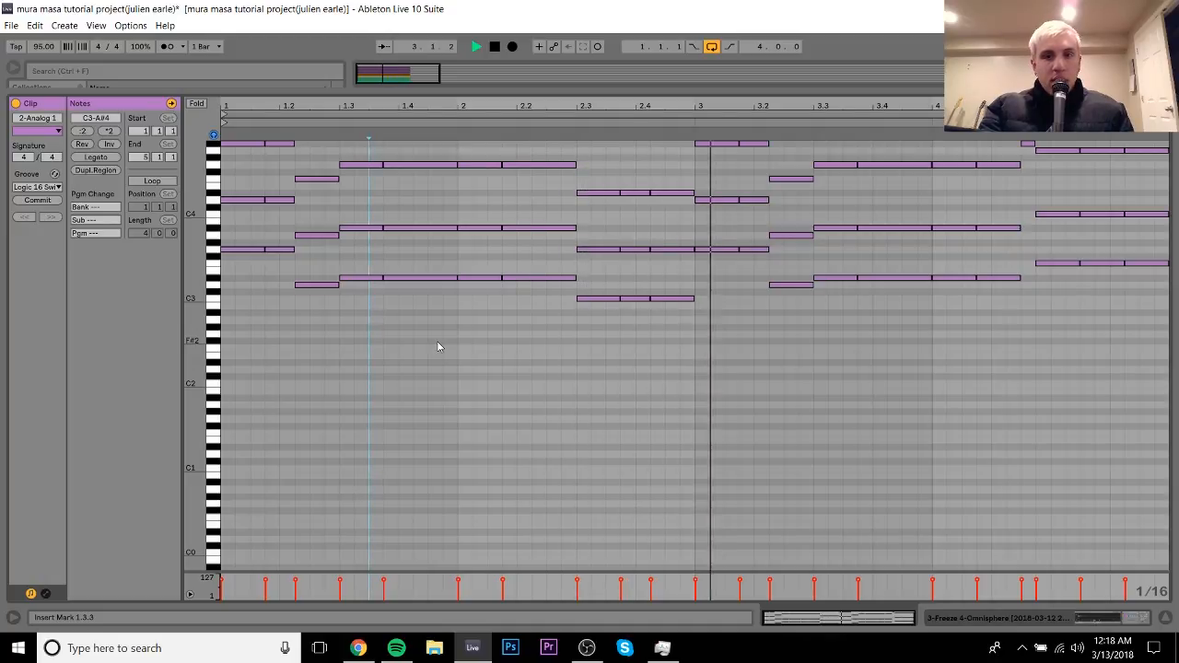
key("space")
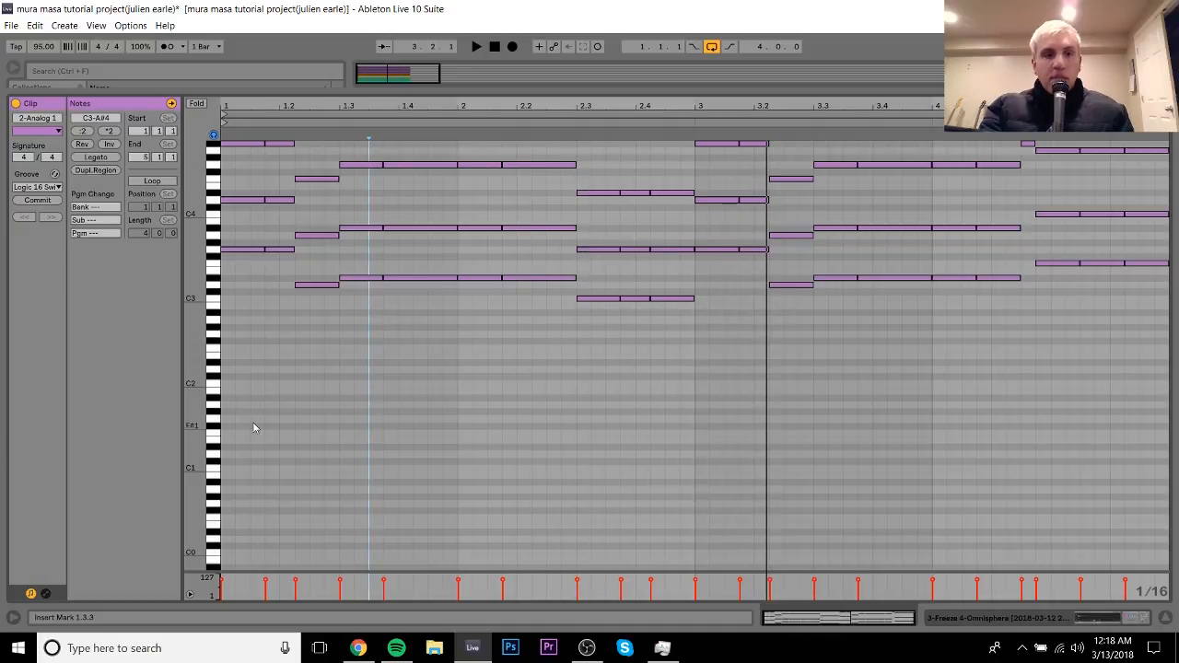
Check the clip's groove choices without changing them, and return to the Freeze 4-Omnisphere track's devices.
left_click(45, 188)
left_click(61, 214)
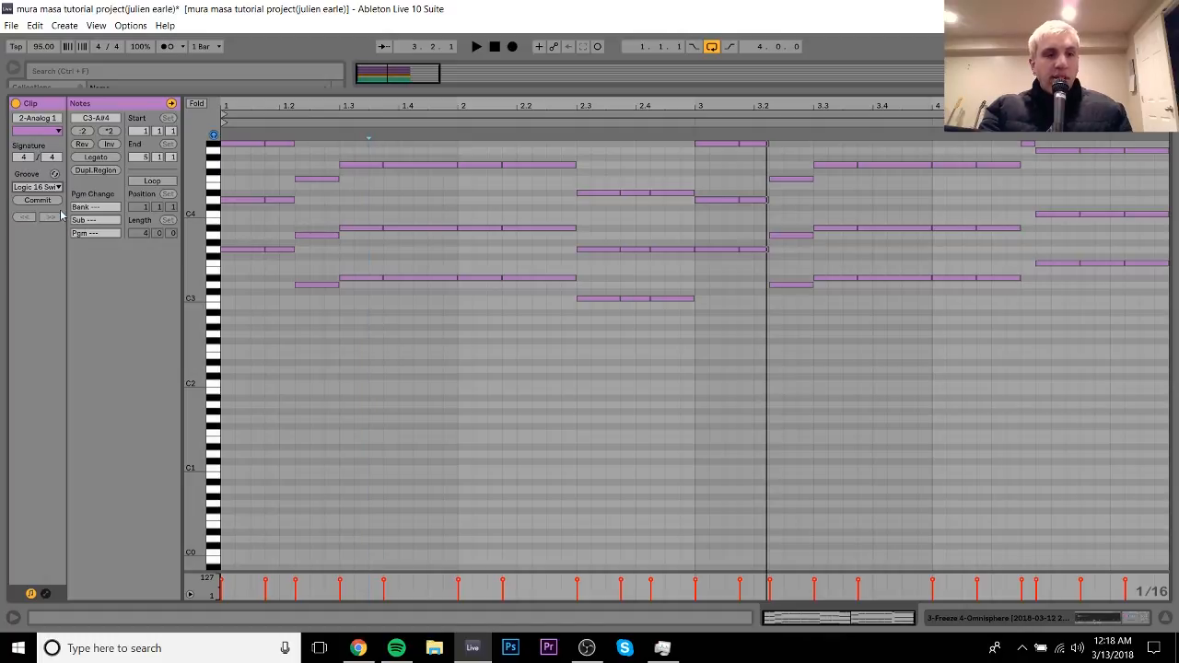
left_click(1073, 621)
key("space")
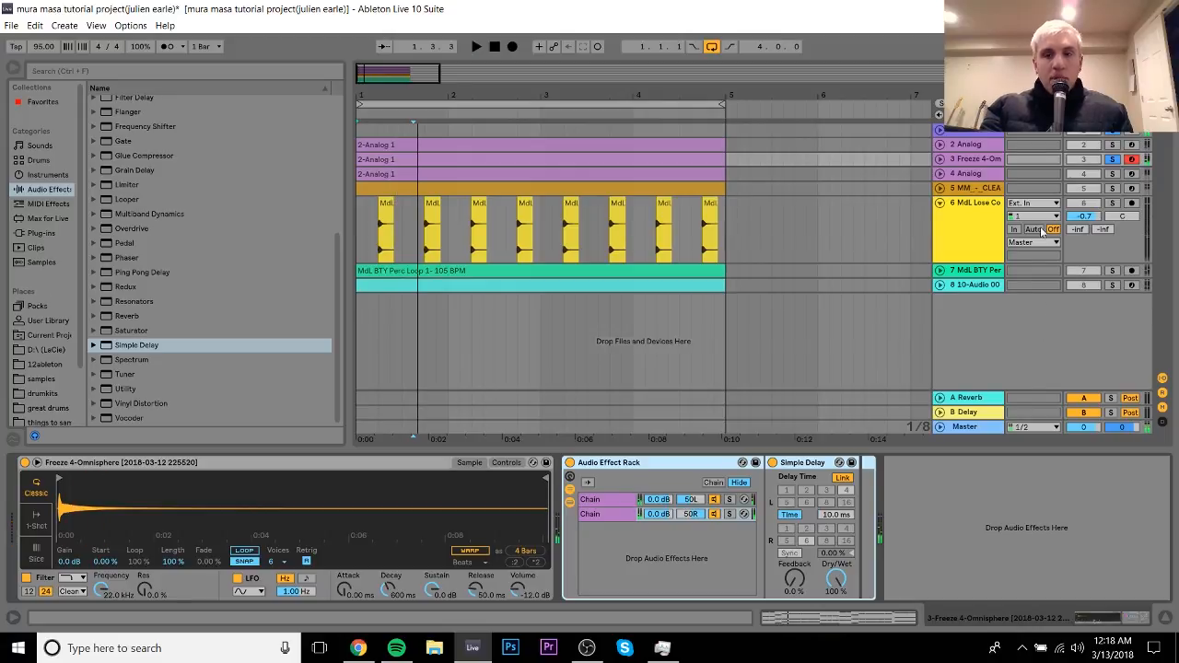
Unsolo the Freeze 4-Omnisphere track, open its clip and select the time range from 1.1.4 to 1.2.2.
left_click(1113, 159)
double_click(669, 160)
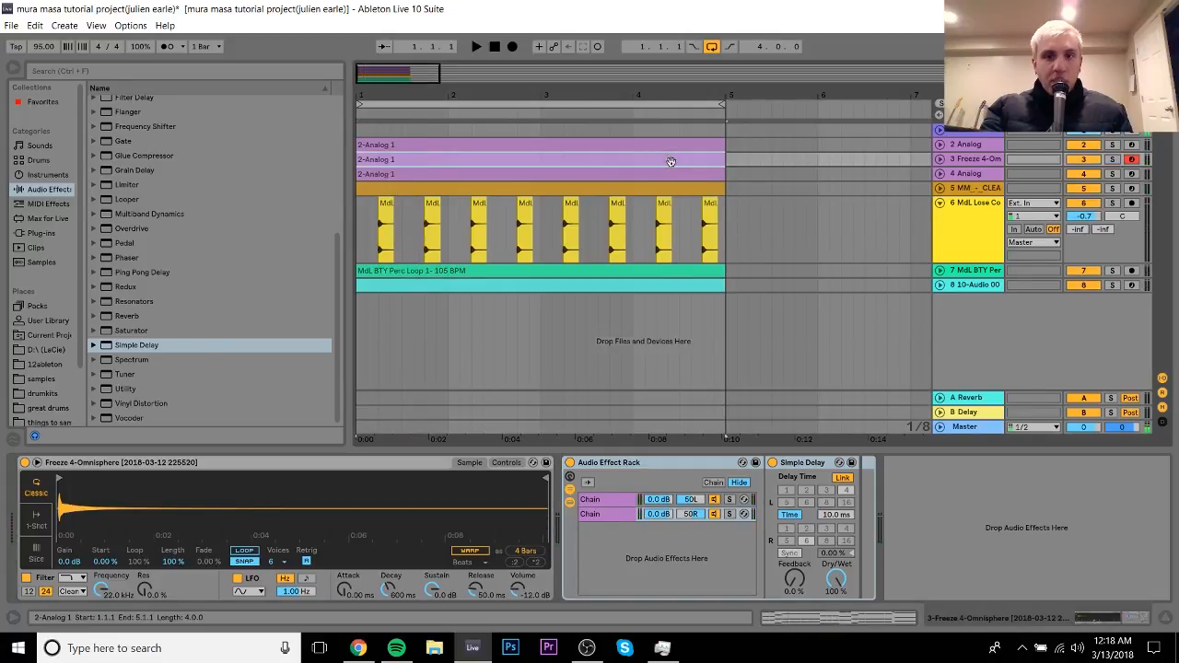
left_click_drag(273, 290, 280, 152)
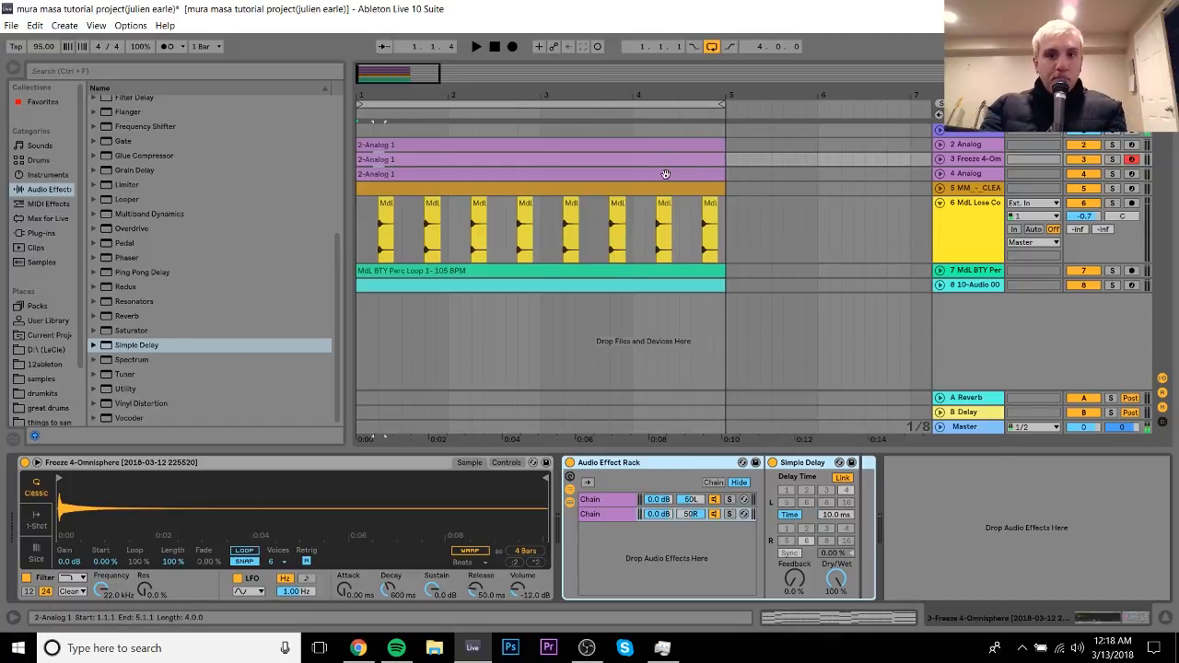
Look through the purple clips on tracks 2 to 4 and reopen the Freeze 4-Omnisphere clip to review its notes and groove.
left_click(665, 174)
left_click(666, 161)
left_click(667, 146)
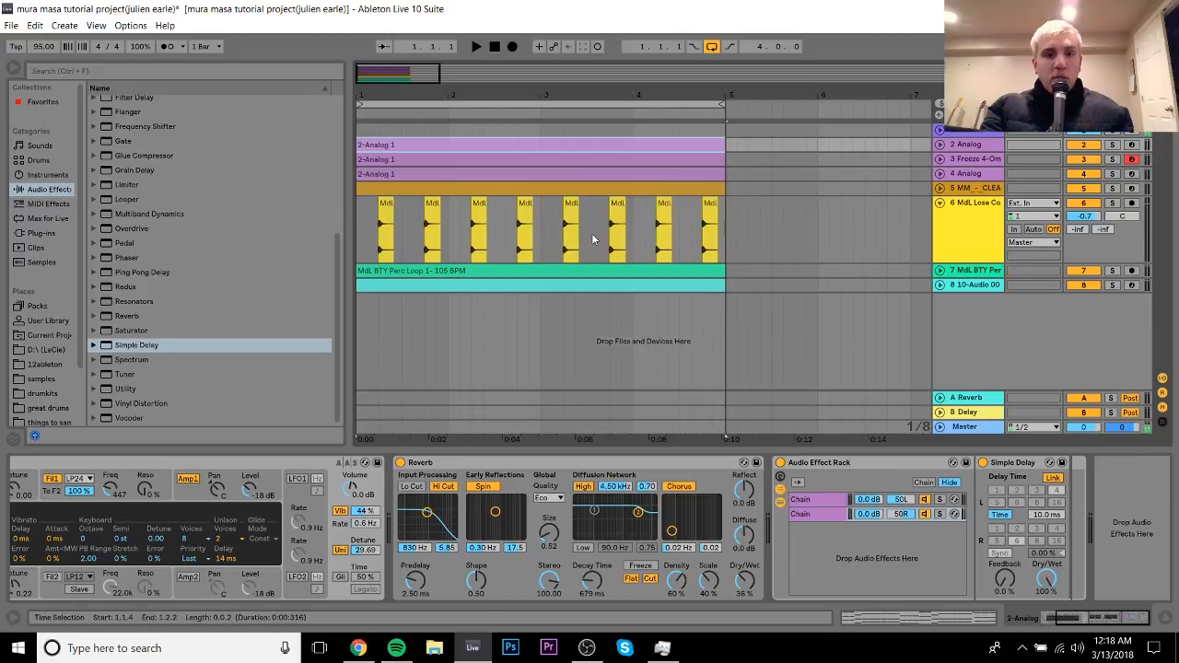
left_click(585, 283)
left_click(614, 158)
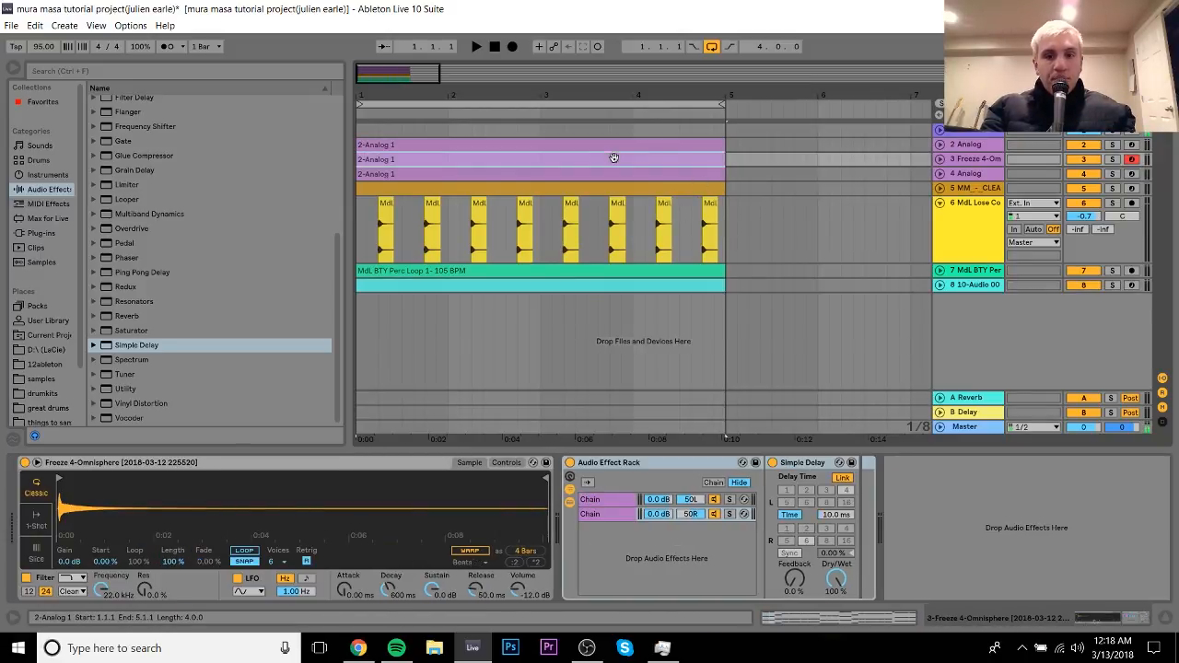
double_click(677, 163)
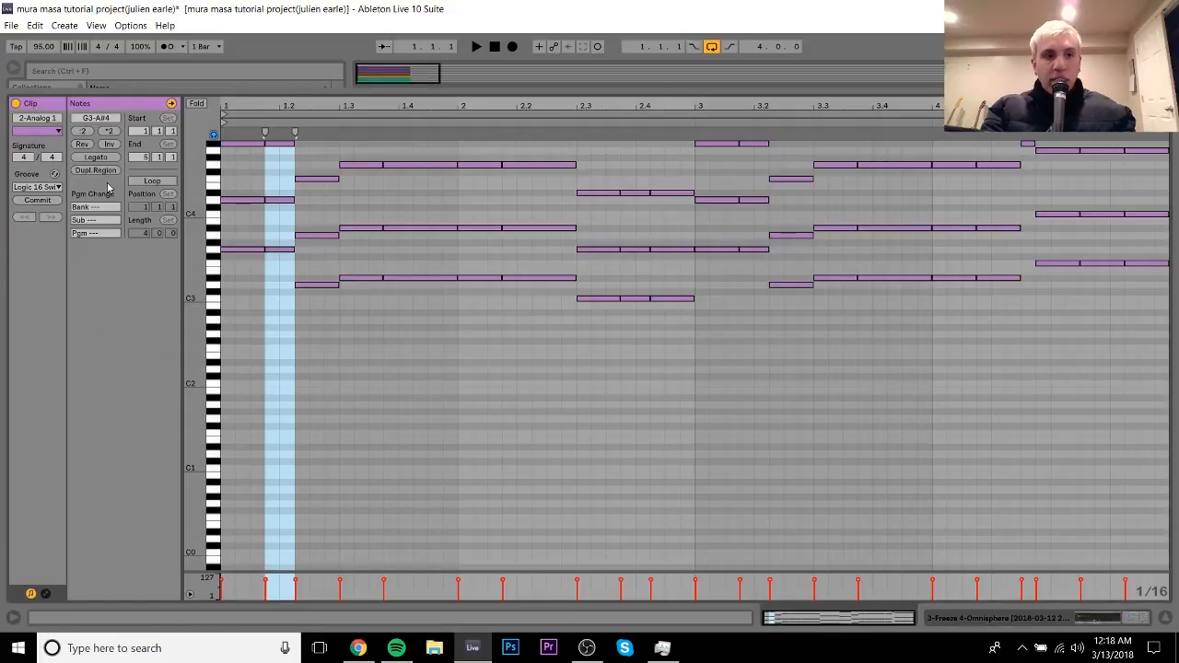
left_click(381, 398)
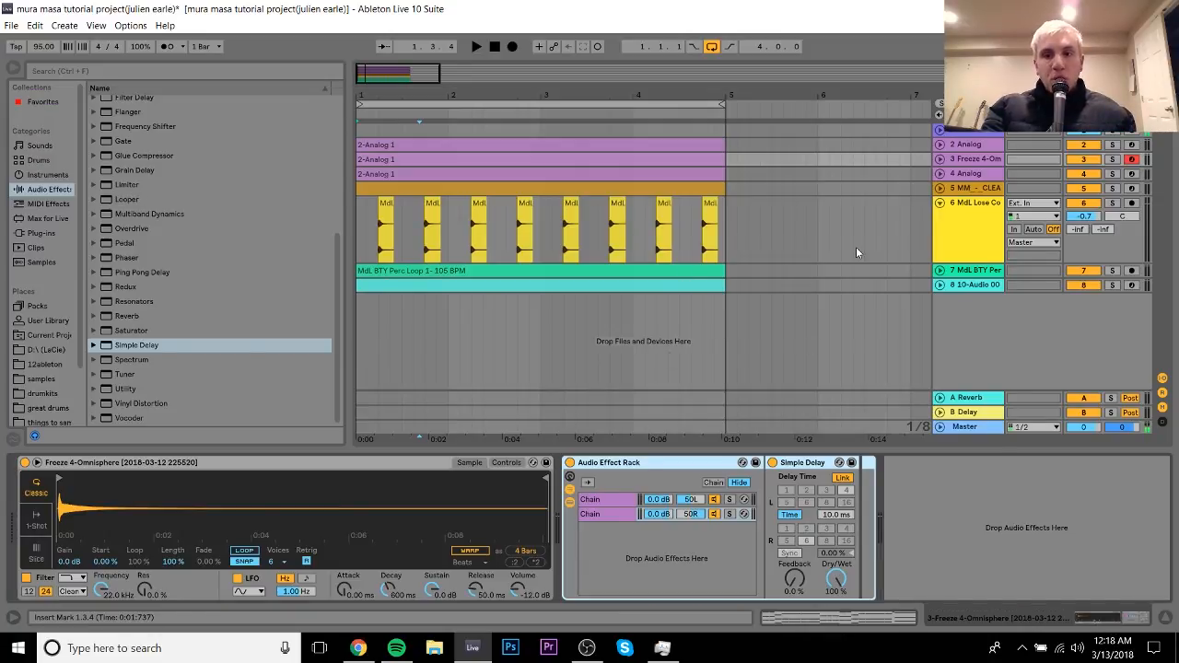
Solo the track 4 Analog, play its clip and open the clip's notes.
left_click(1115, 132)
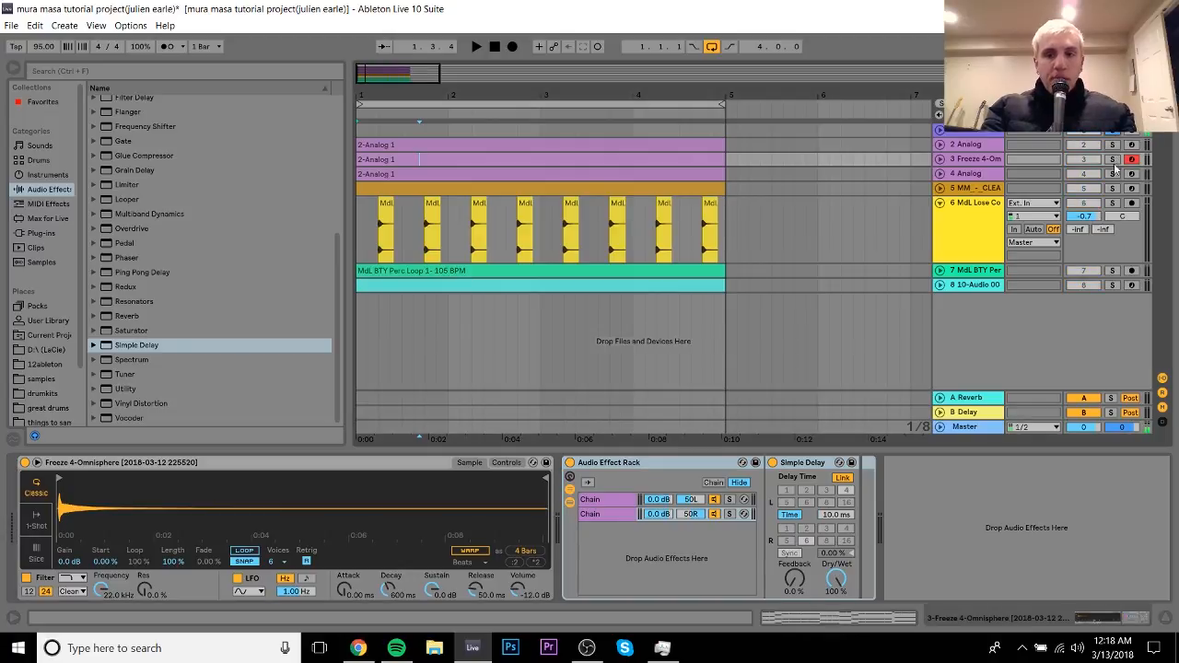
left_click(988, 172)
key("space")
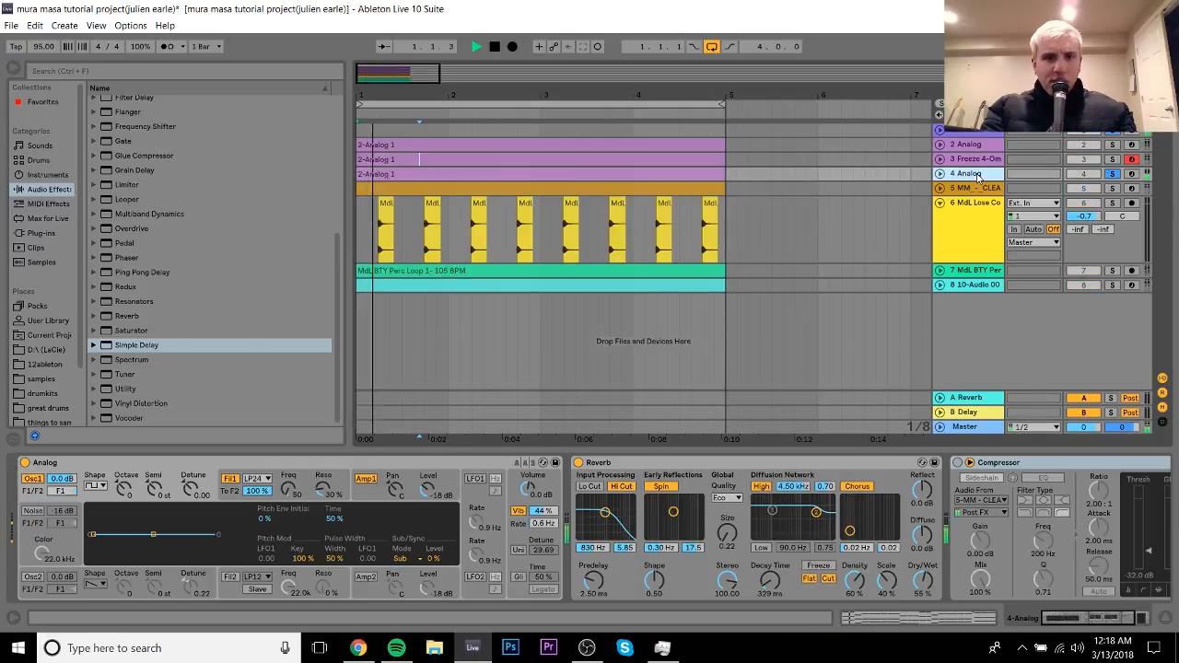
left_click(695, 176)
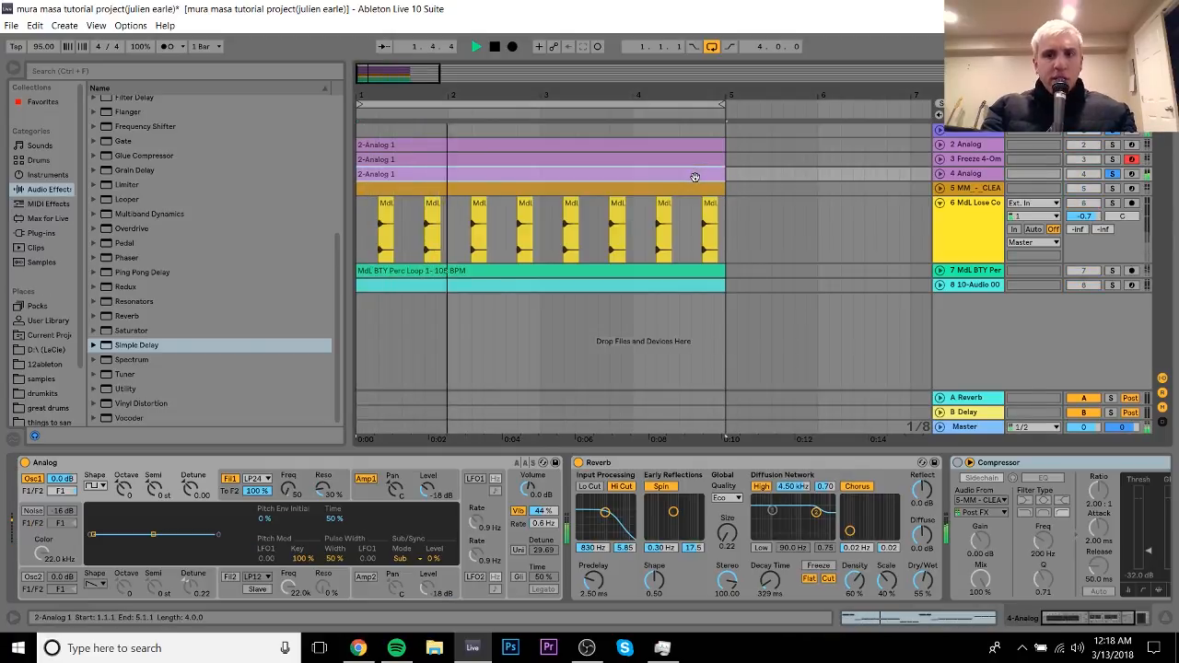
double_click(695, 176)
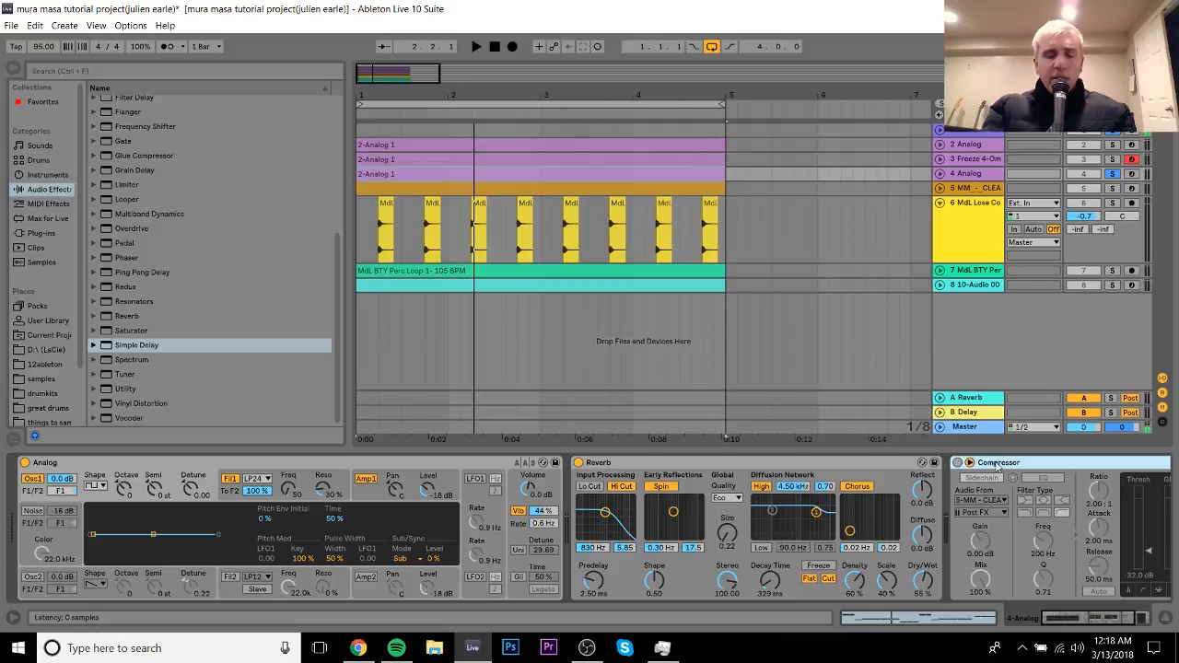
key("Delete")
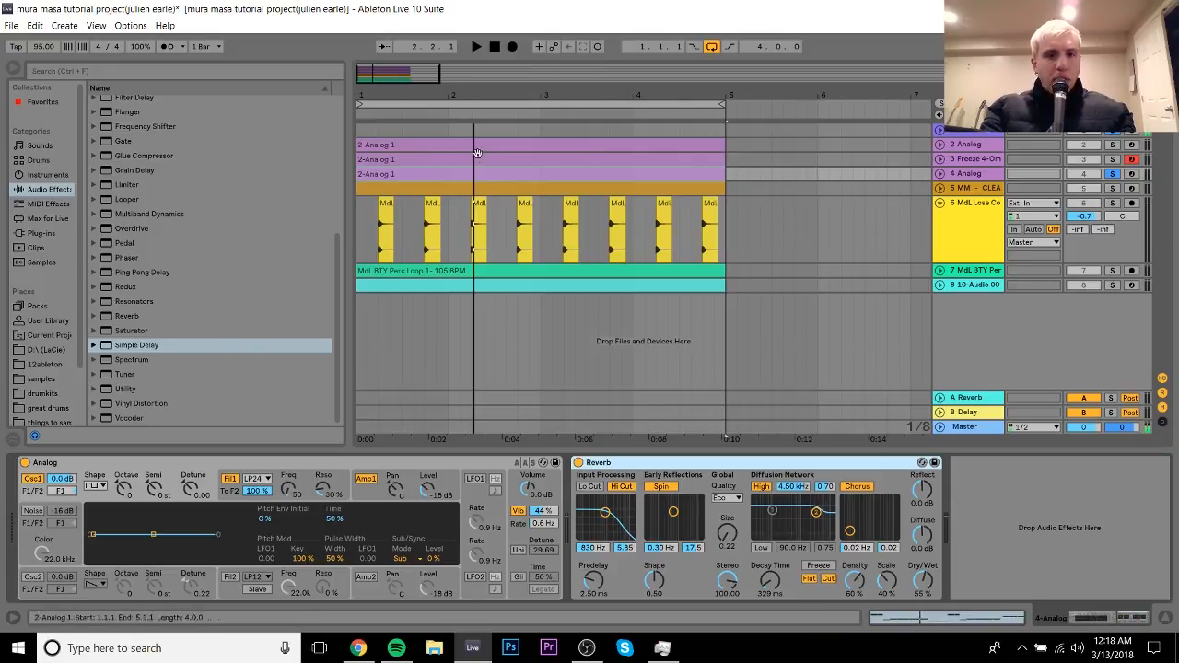
left_click(581, 148)
left_click(960, 172)
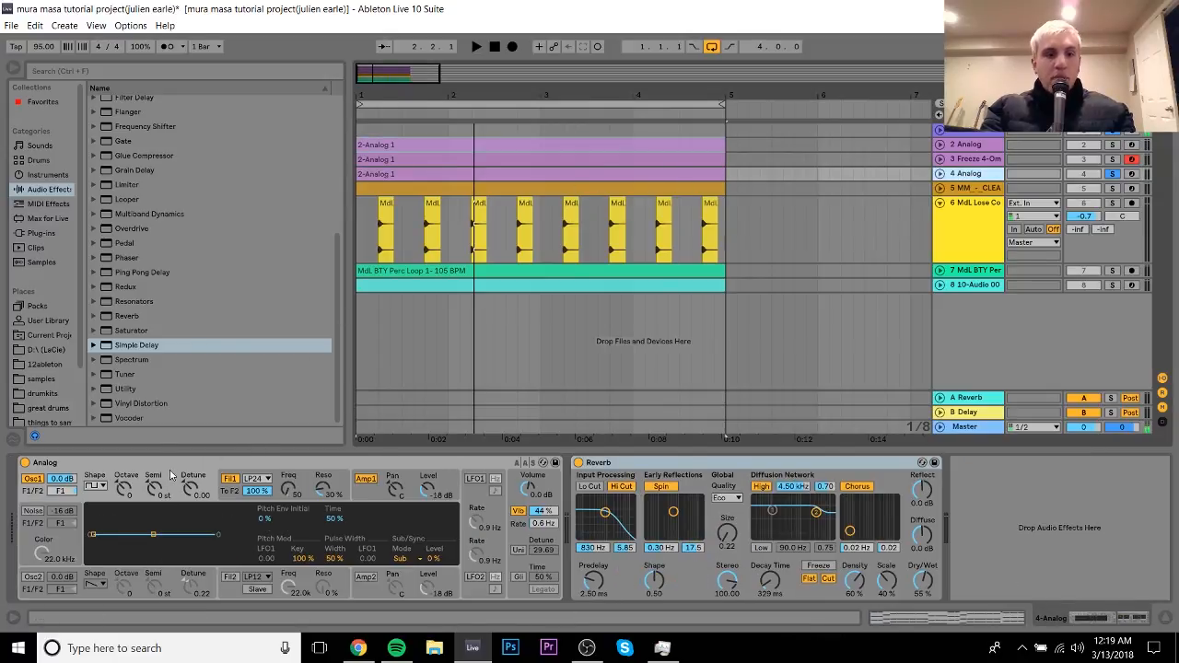
Show the Amp1 envelope settings of the track 4 Analog synth and play the soloed track.
left_click(366, 479)
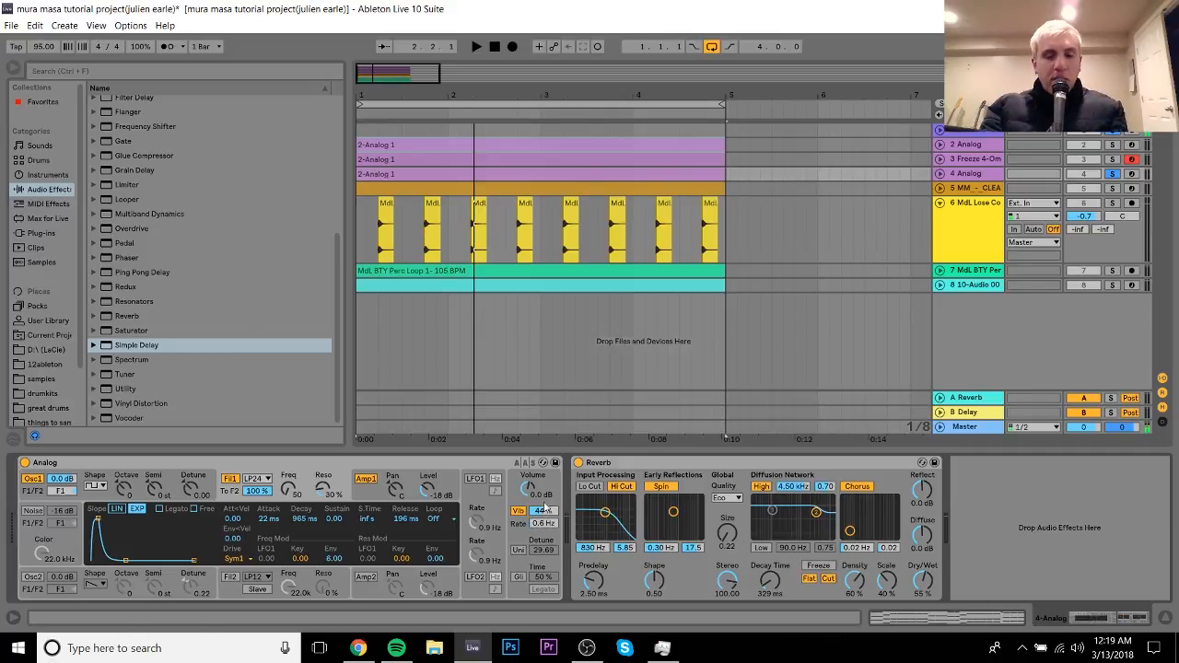
left_click(981, 173)
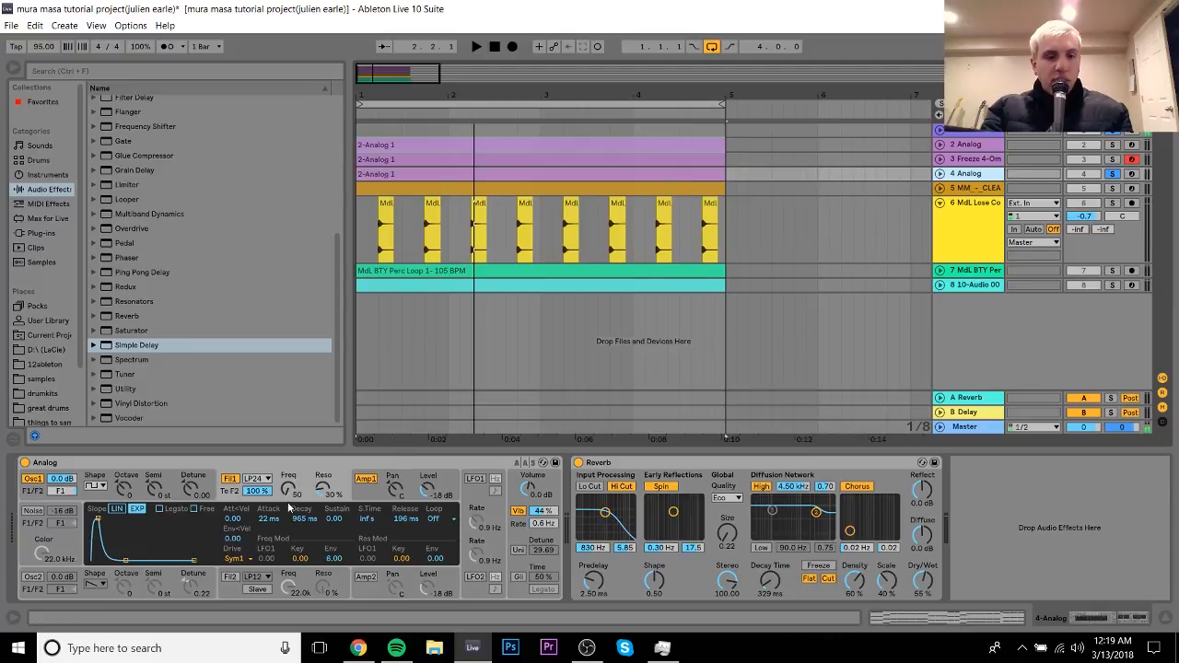
key("space")
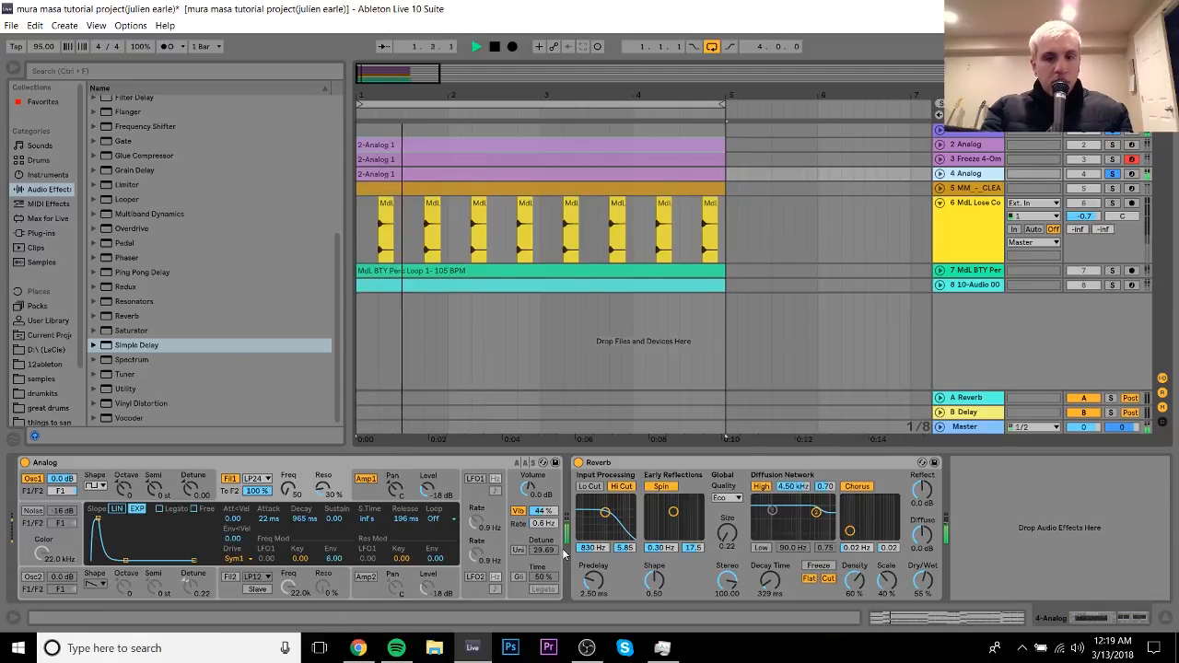
Switch the track 4 Reverb off and back on during playback to compare the dry and wet sound.
left_click(579, 462)
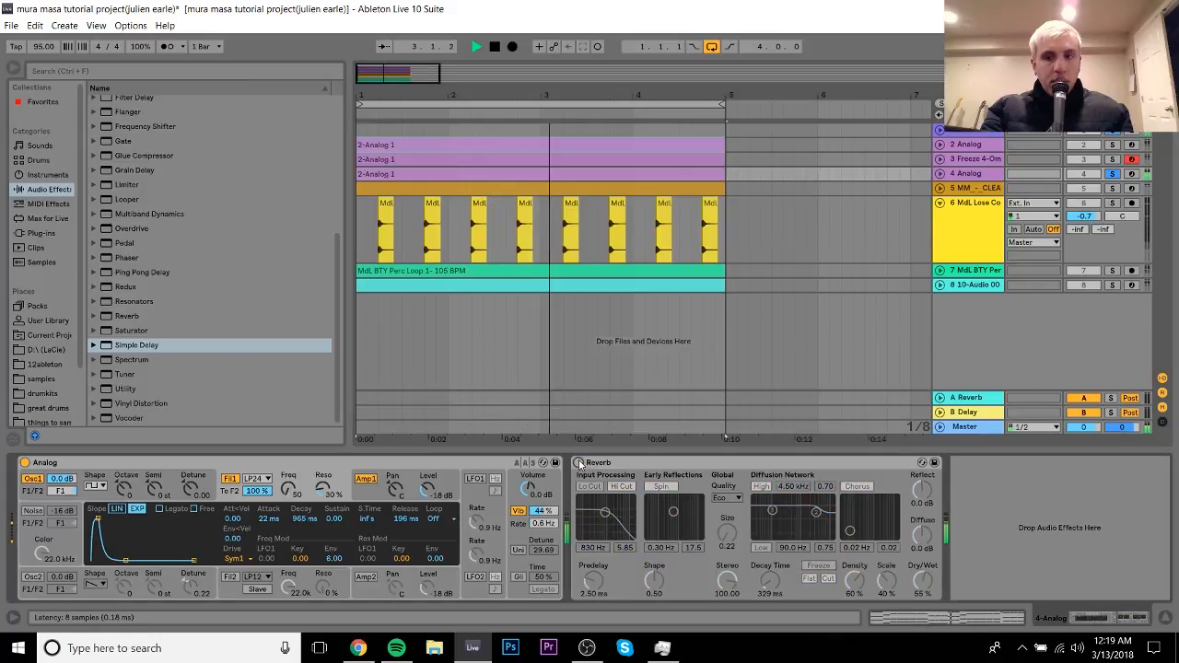
left_click(578, 462)
key("space")
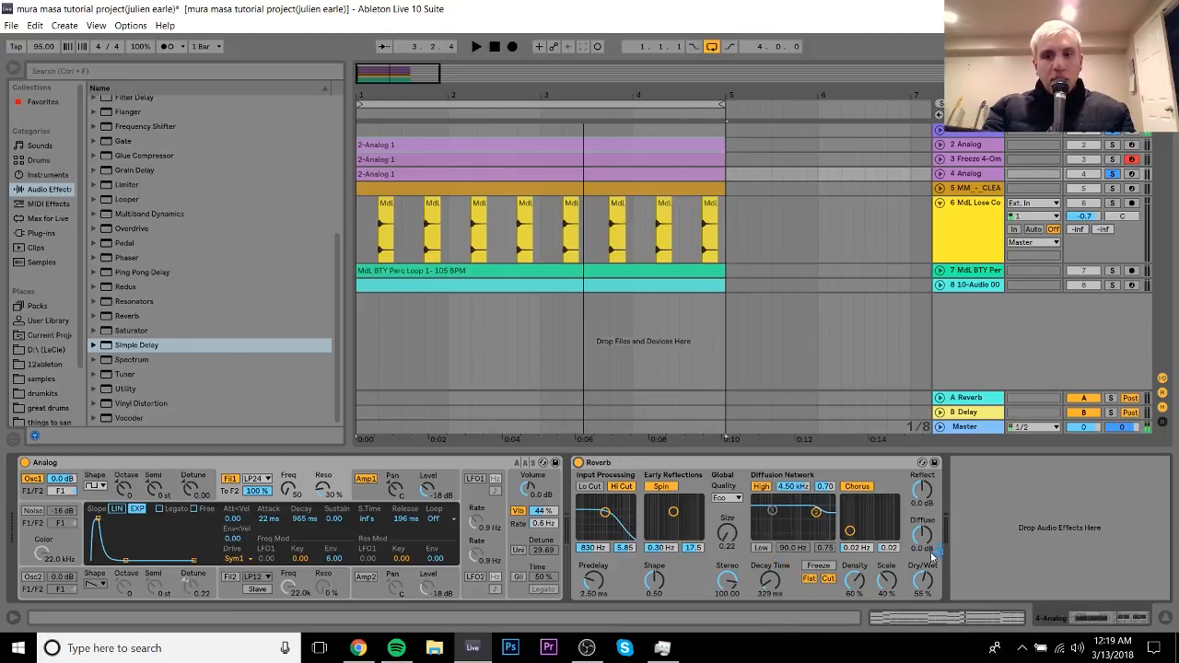
Play the loop from the start with the track 4 Analog unsoloed and soloed to compare it in the mix.
key("space")
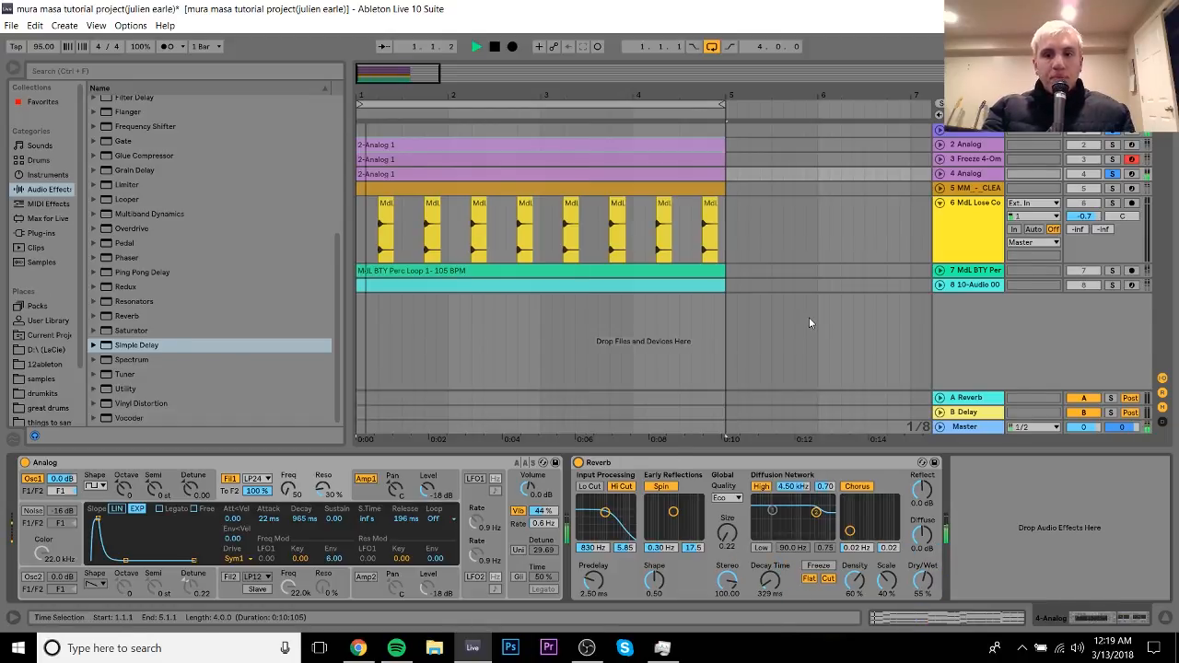
key("space")
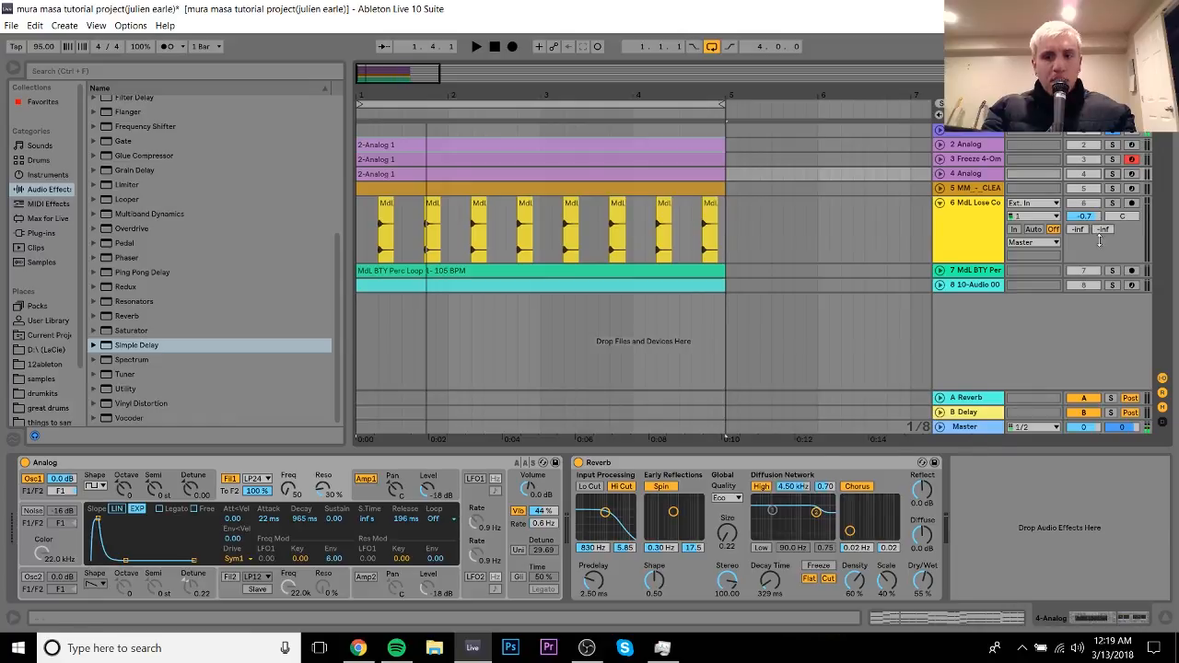
left_click(1112, 177)
key("space")
key("space")
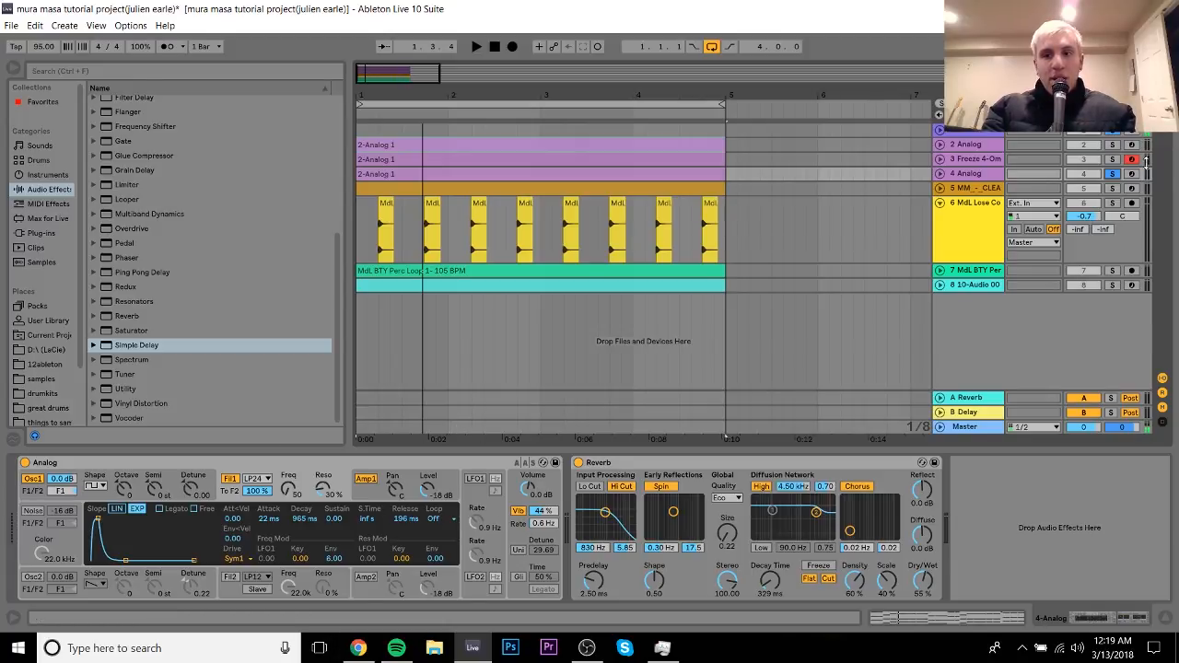
Solo the kick, snare and percussion loop tracks 5 to 7, play them and show the percussion and kick devices.
left_click(991, 188)
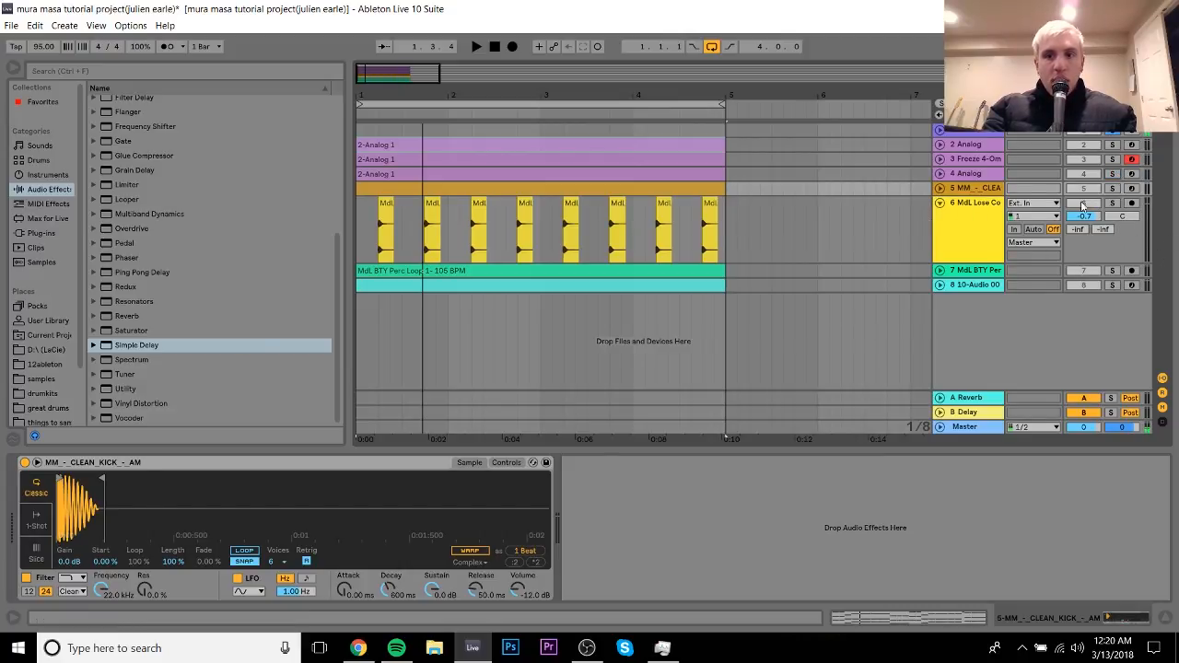
left_click(1113, 271)
key("space")
left_click(986, 273)
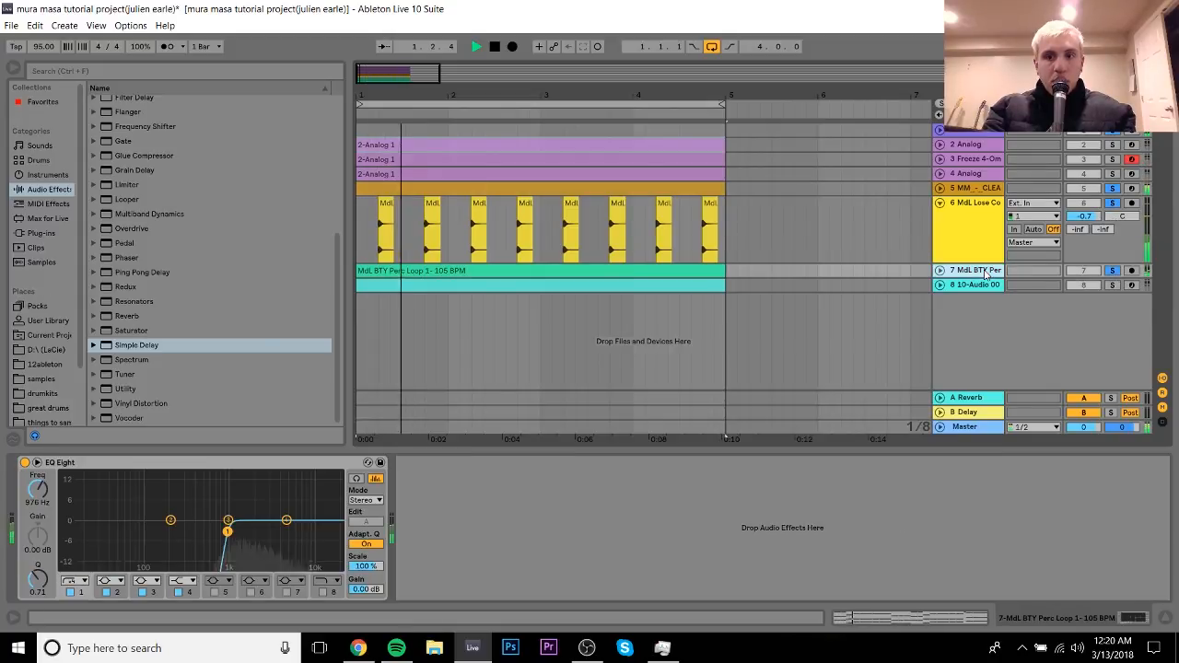
left_click(970, 189)
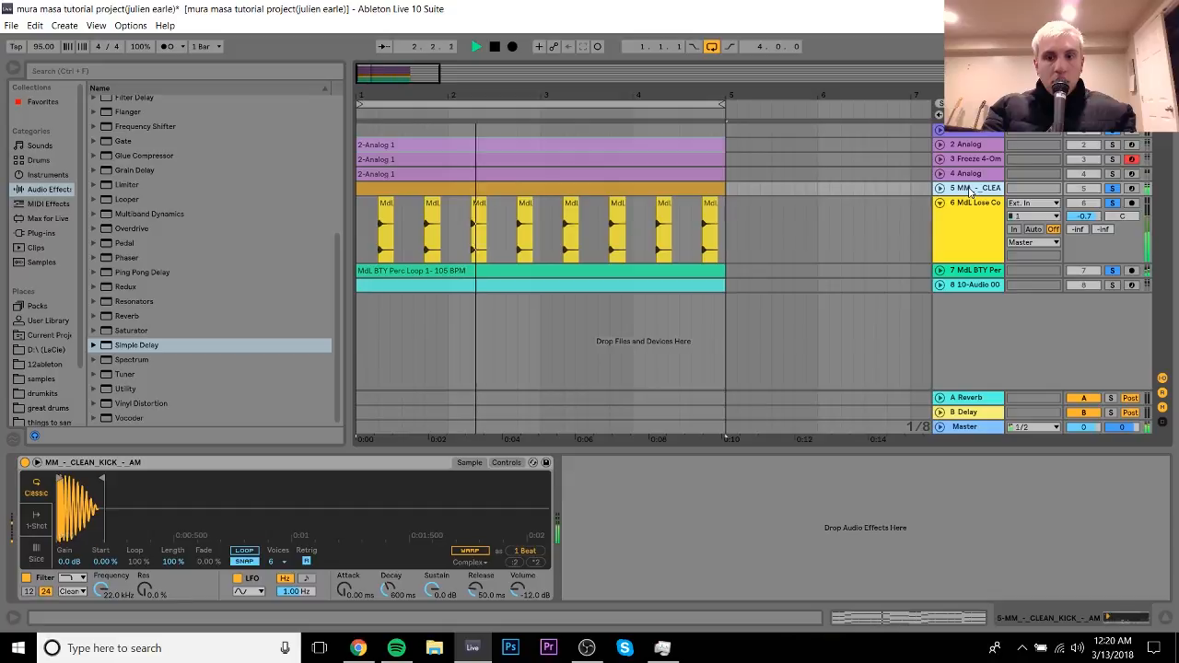
key("space")
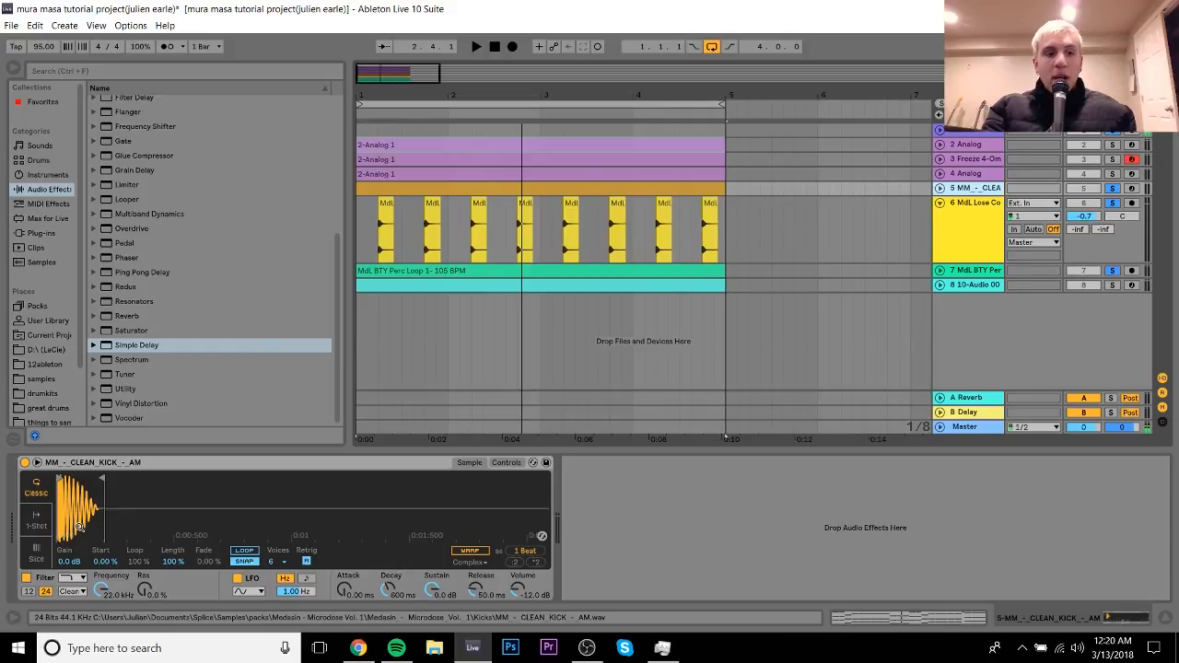
Look through the drumkits folder for the kick's sample pack, then return the browser to the audio effects.
left_click(974, 207)
left_click(977, 189)
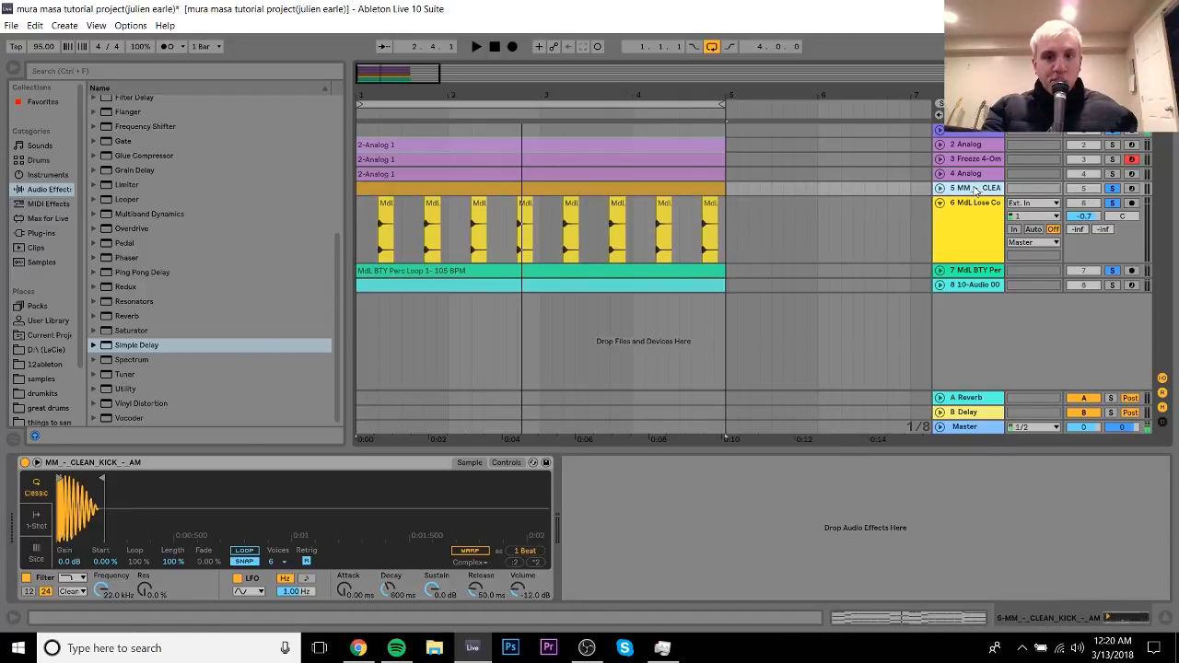
left_click(46, 393)
left_click(98, 135)
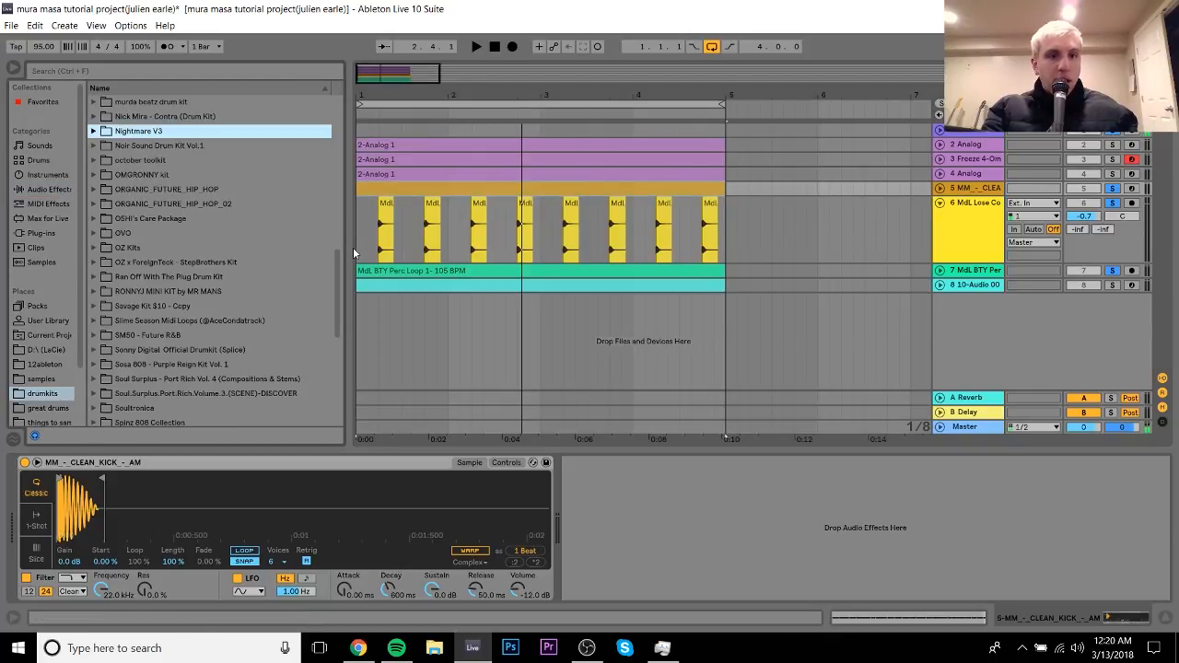
left_click_drag(337, 275, 175, 205)
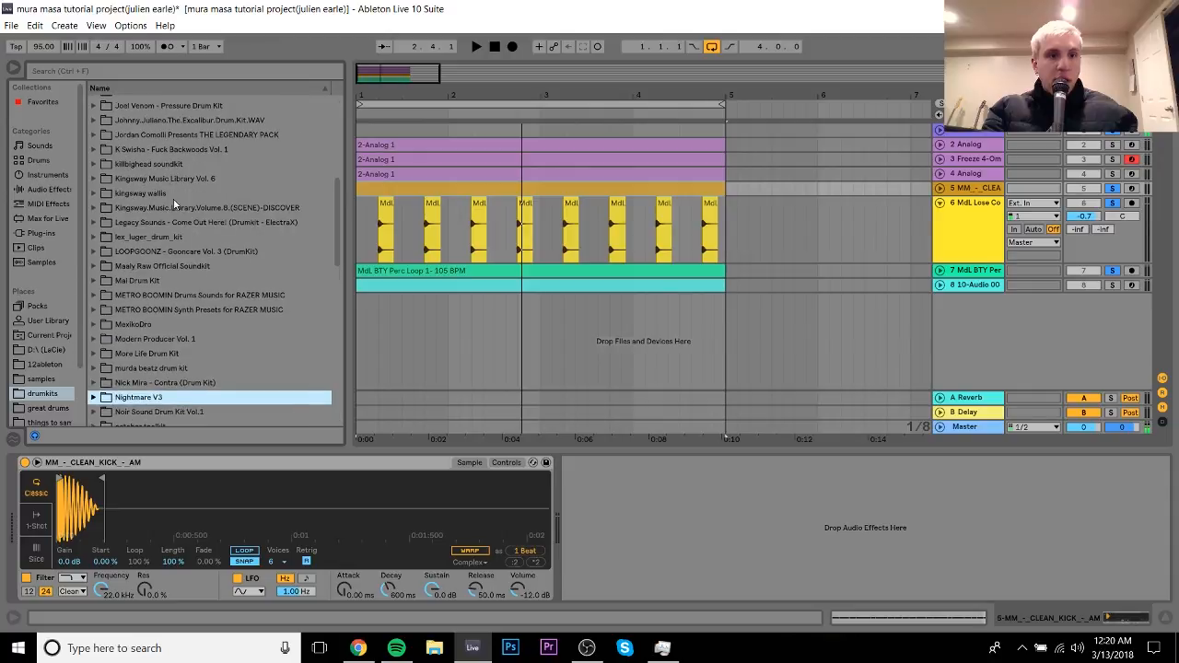
left_click(59, 189)
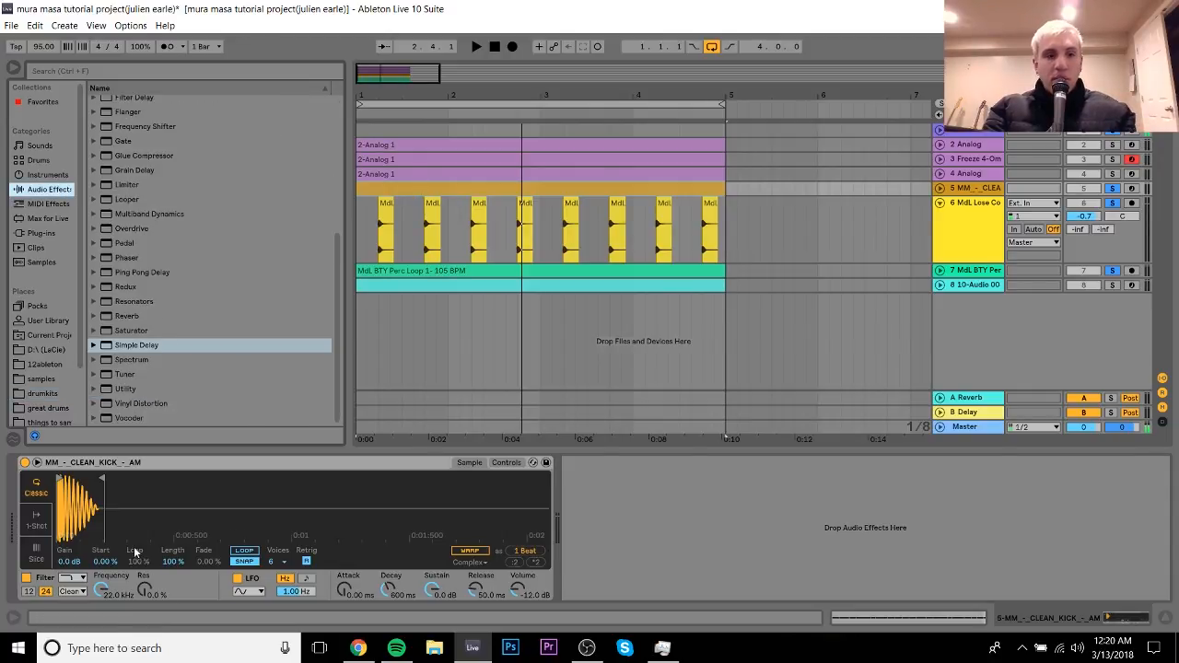
Show the MM_-_CLEAN_KICK_-_AM sample in the browser, audition its neighbouring kicks and return the browser to the Sounds category.
right_click(158, 519)
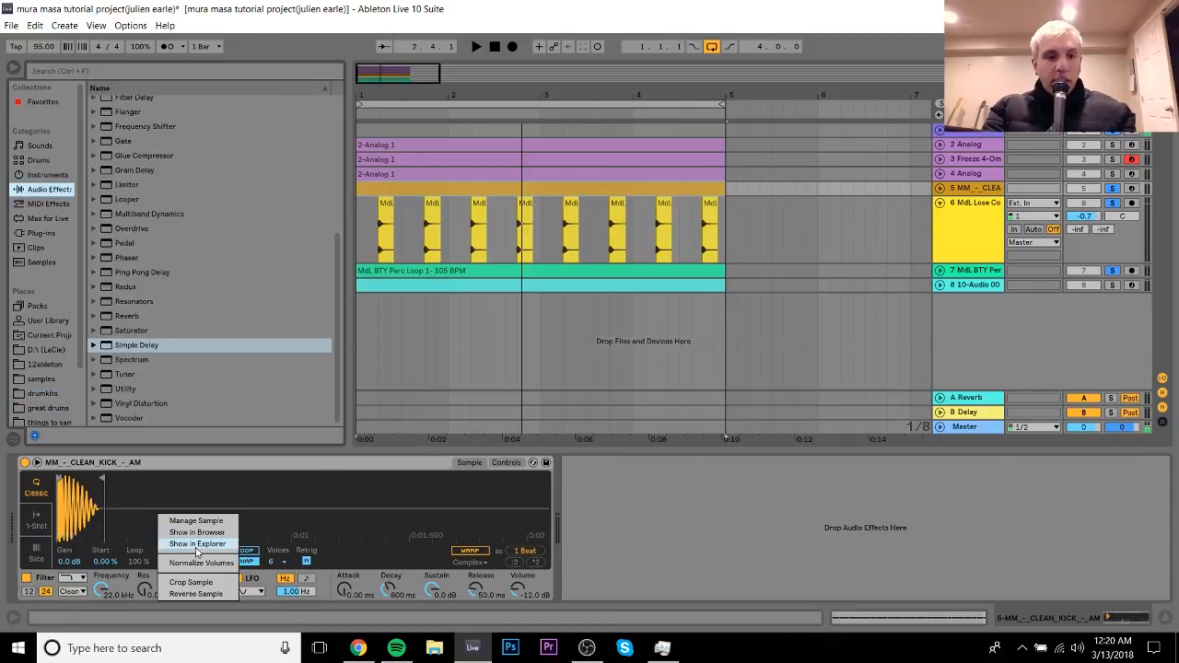
left_click(197, 533)
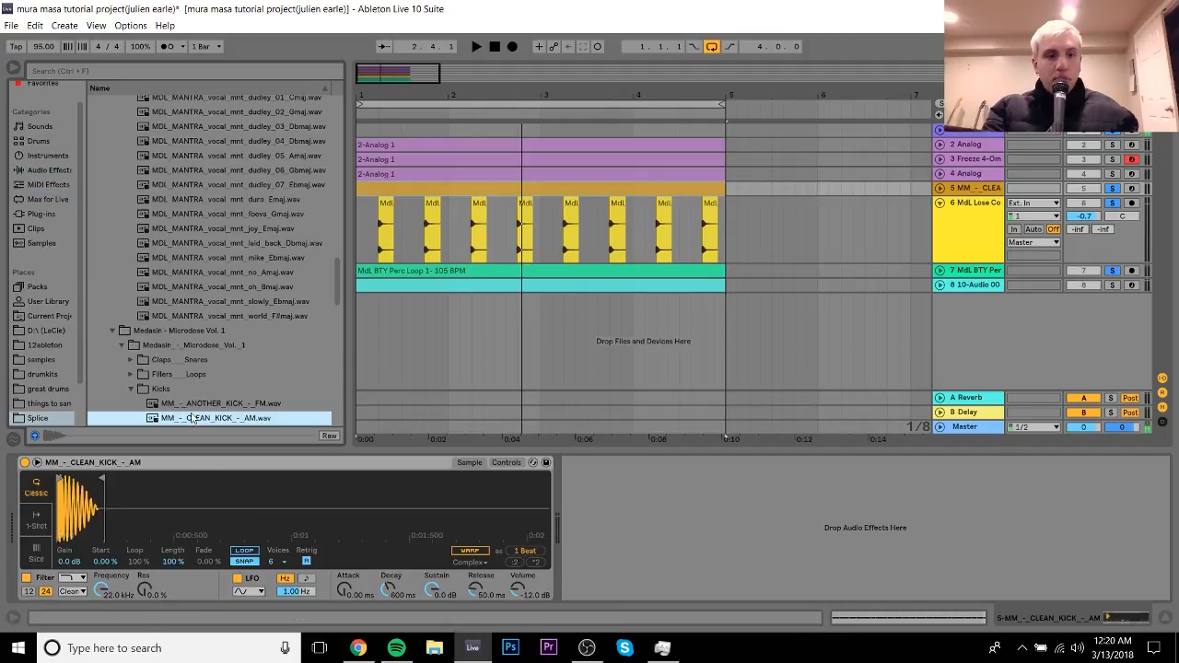
key("Up")
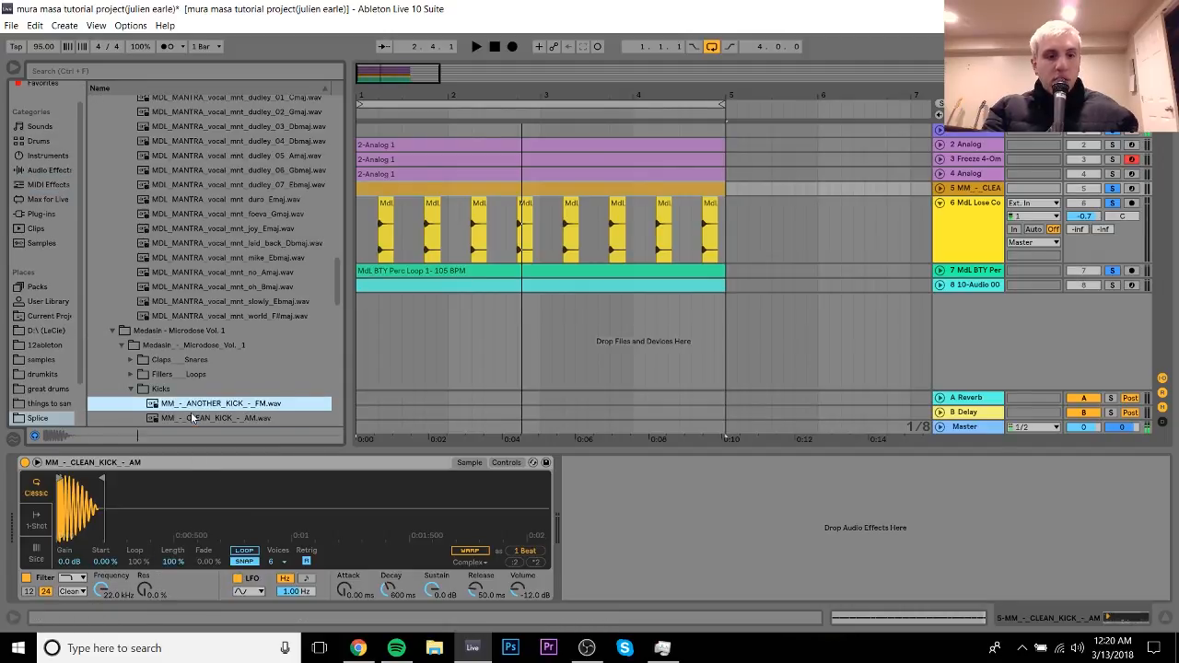
key("Down")
key("Down")
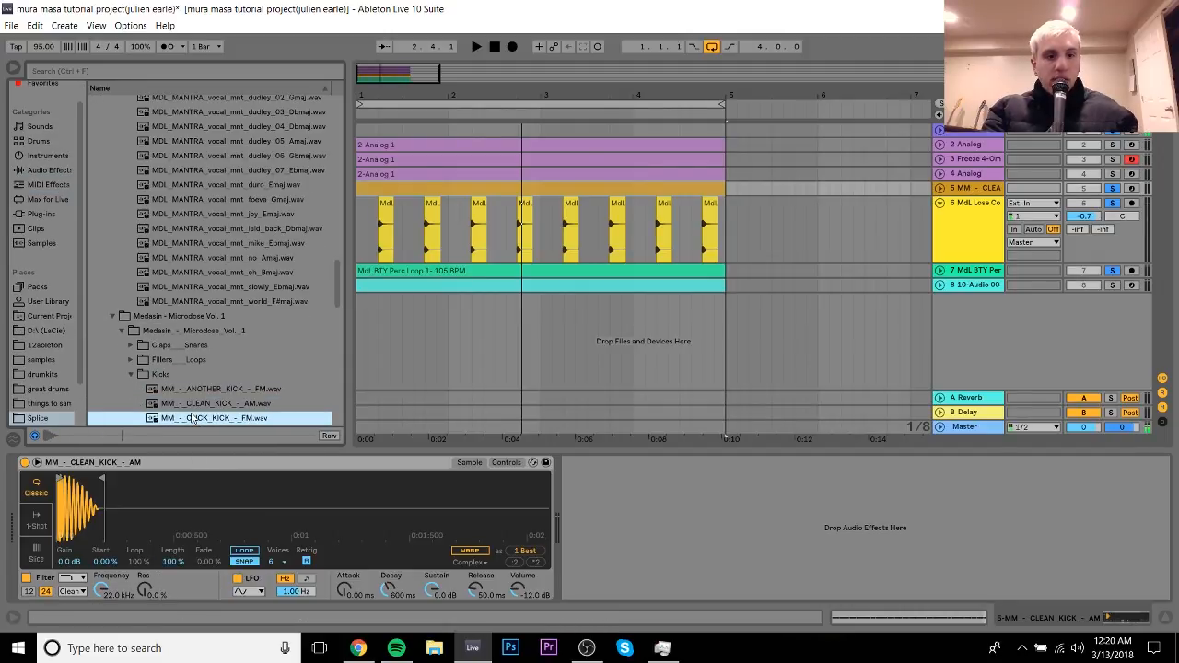
left_click(47, 201)
left_click(41, 141)
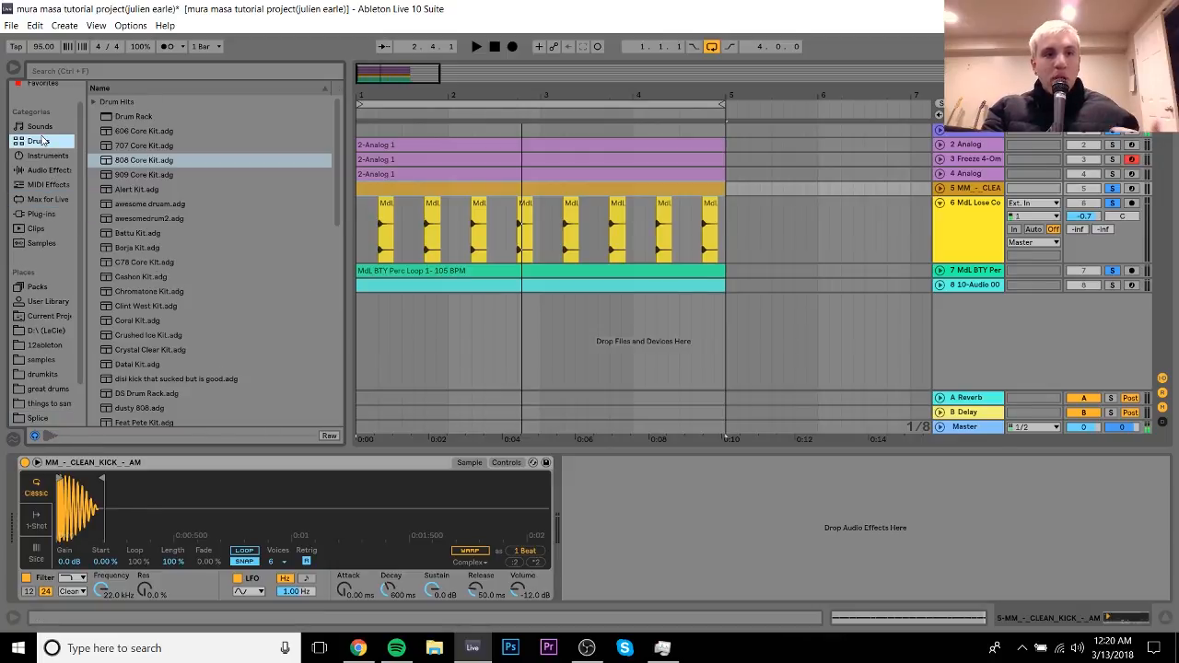
left_click(41, 129)
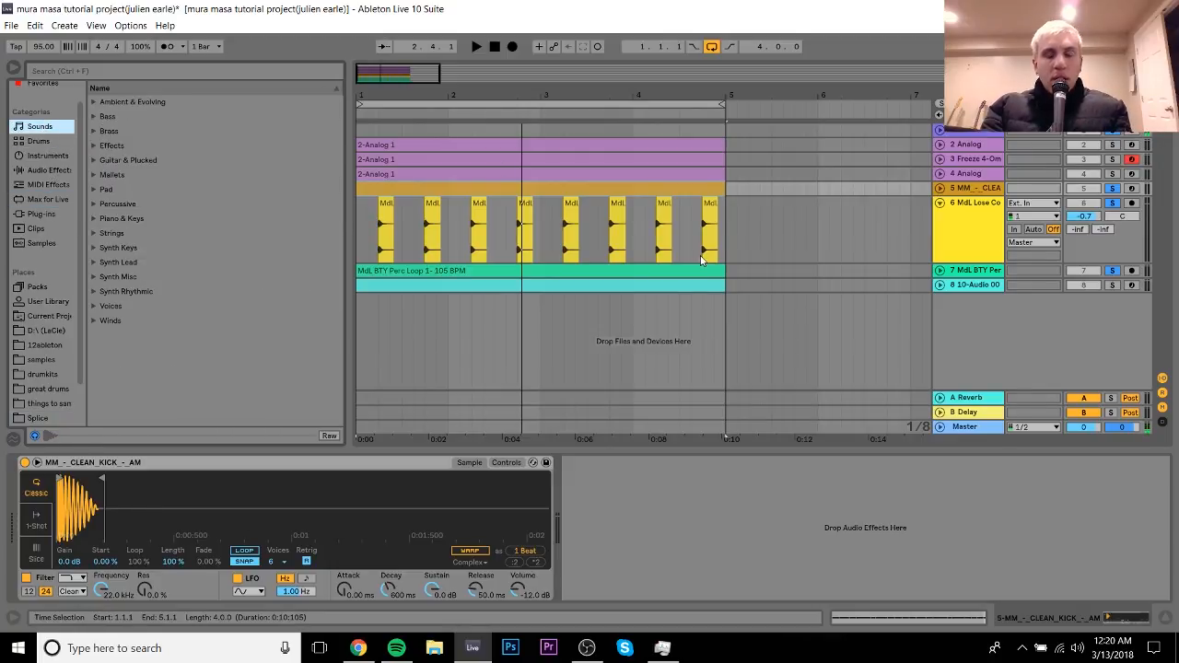
Examine where the first snare clip on track 6 starts relative to beat 1.2 and play it from the beat.
left_click(991, 219)
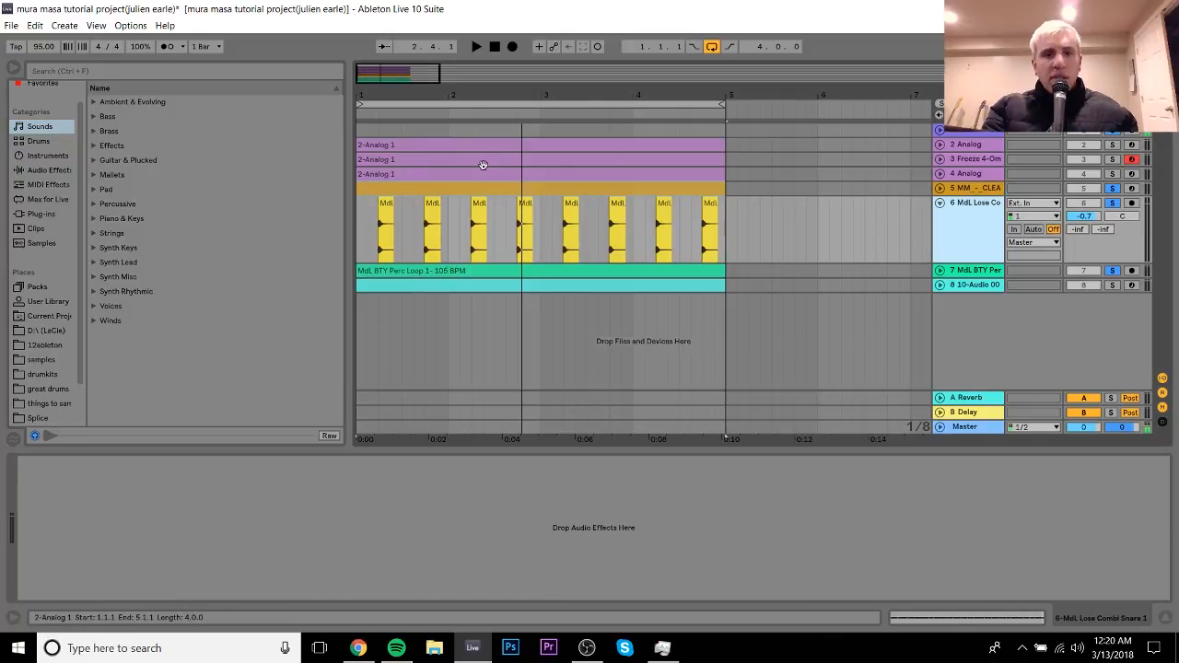
left_click_drag(375, 91, 438, 92)
key("space")
key("space")
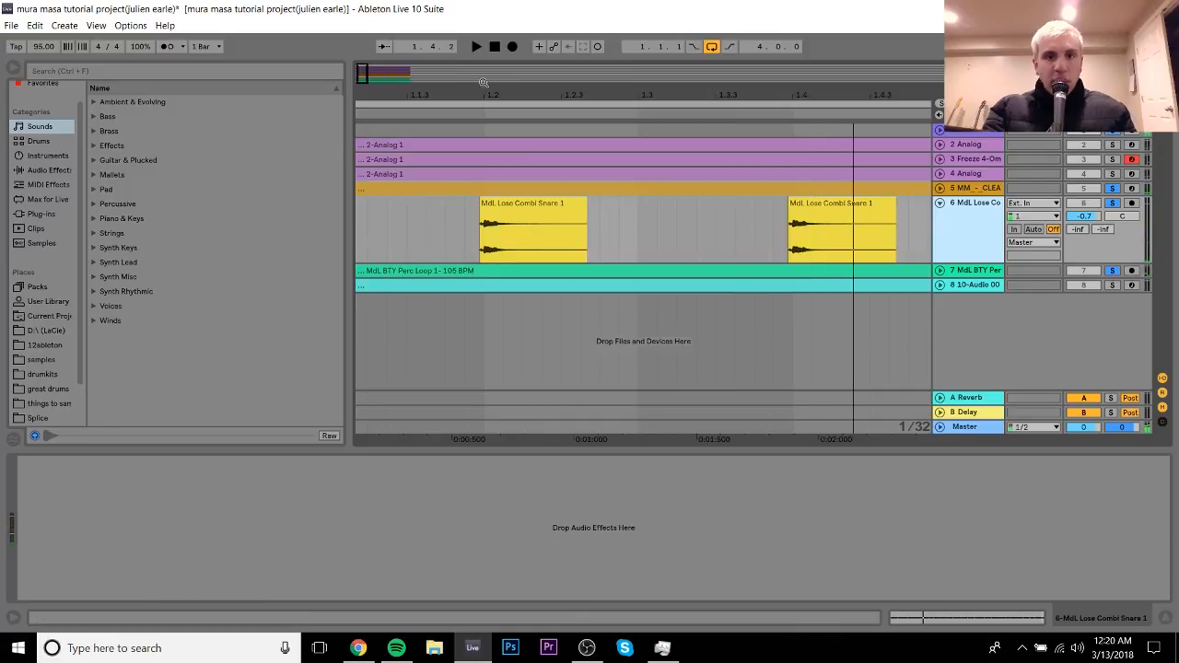
left_click_drag(486, 95, 526, 267)
left_click(516, 257)
key("space")
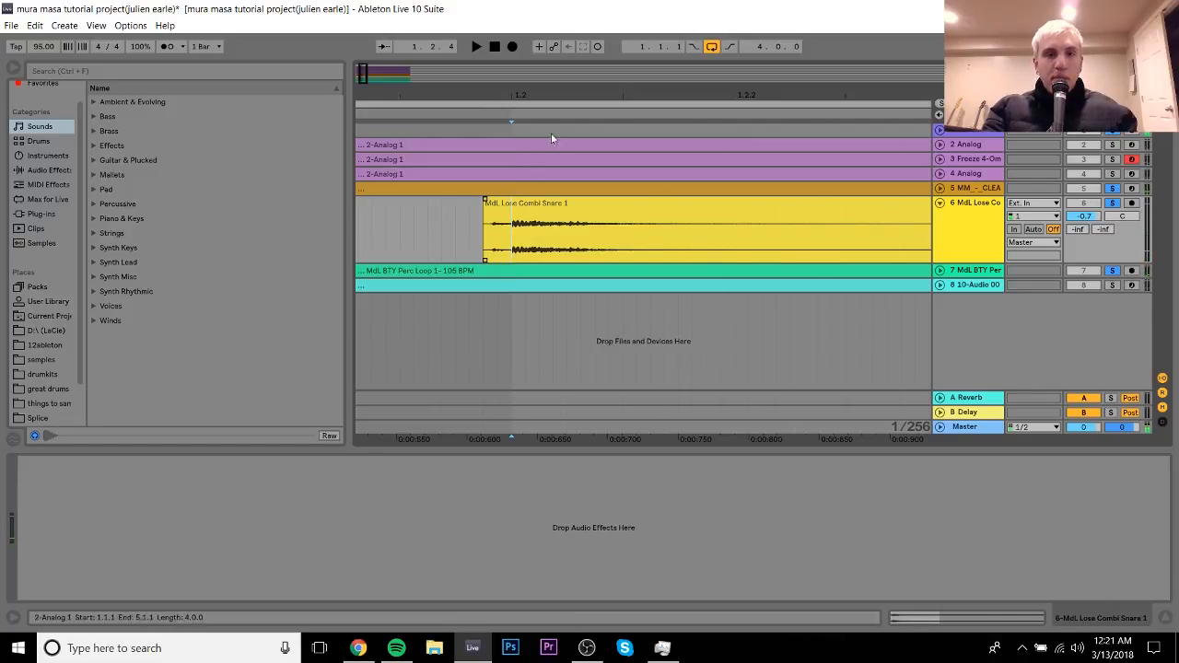
left_click_drag(532, 93, 430, 96)
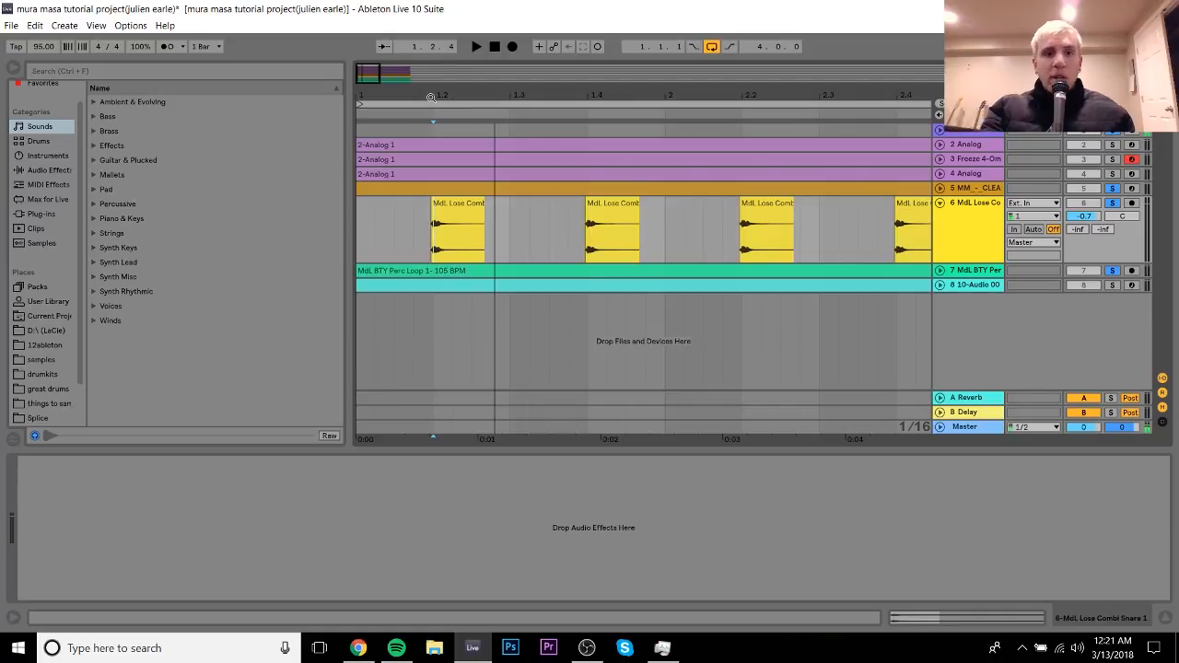
Compare the kick and snare tracks, replay the snare and place the insert marker just before the first snare clip.
left_click(994, 185)
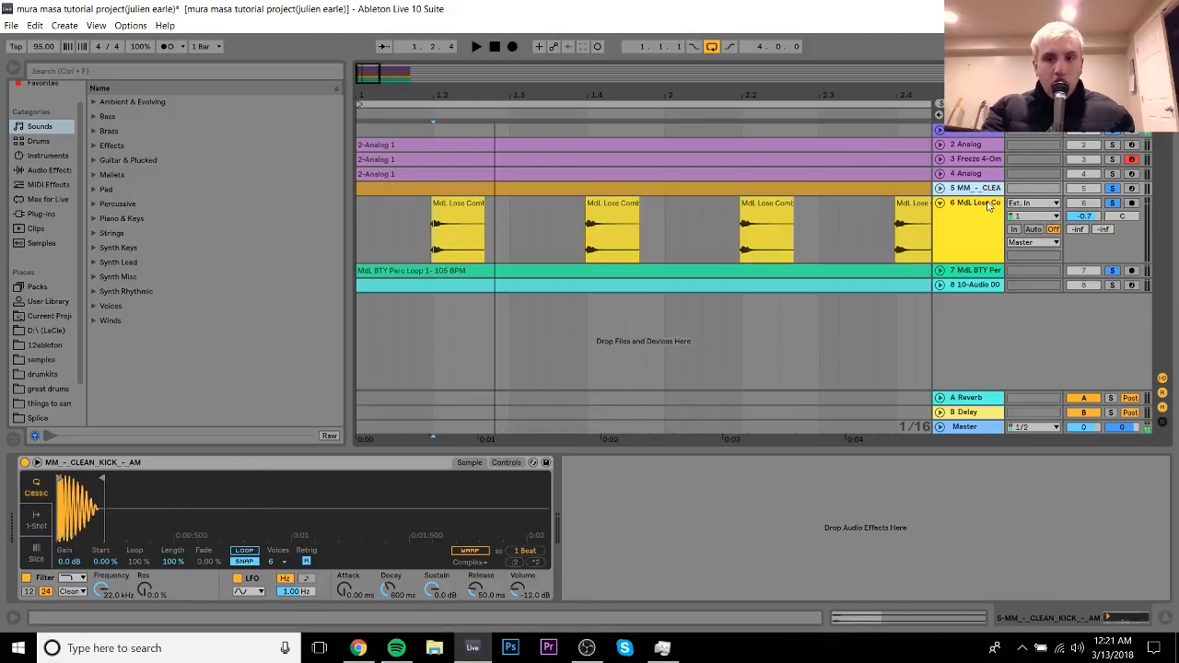
left_click(991, 205)
left_click_drag(447, 110, 477, 172)
key("space")
key("space")
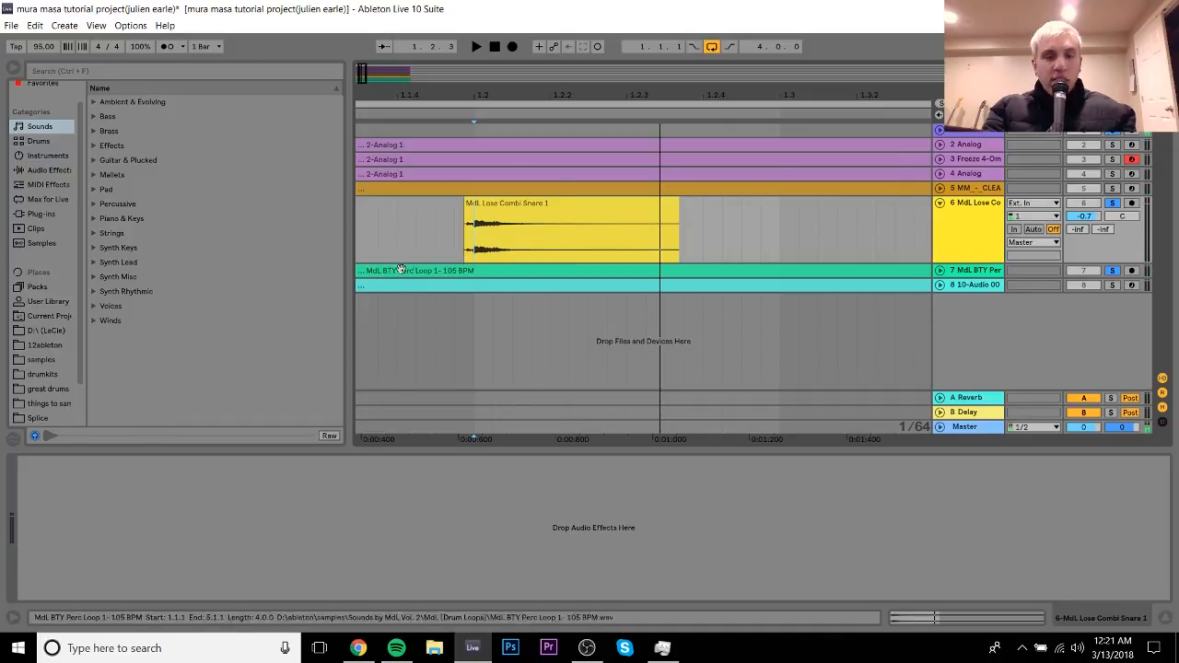
left_click_drag(453, 95, 452, 161)
left_click(491, 236)
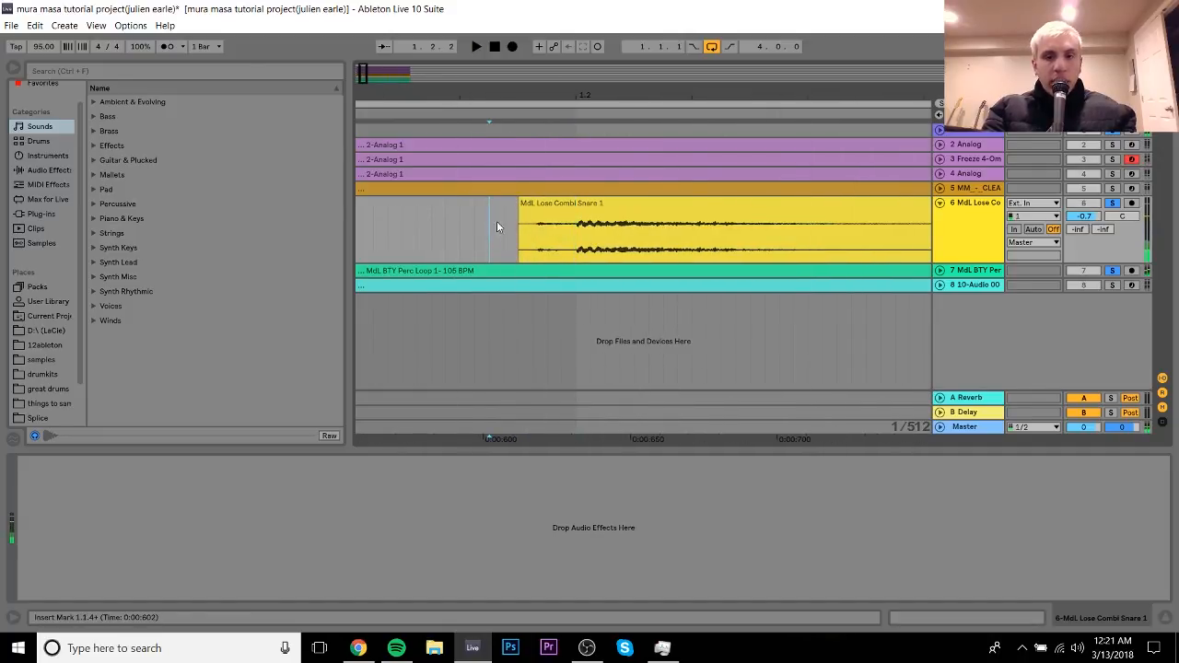
left_click_drag(576, 88, 395, 89)
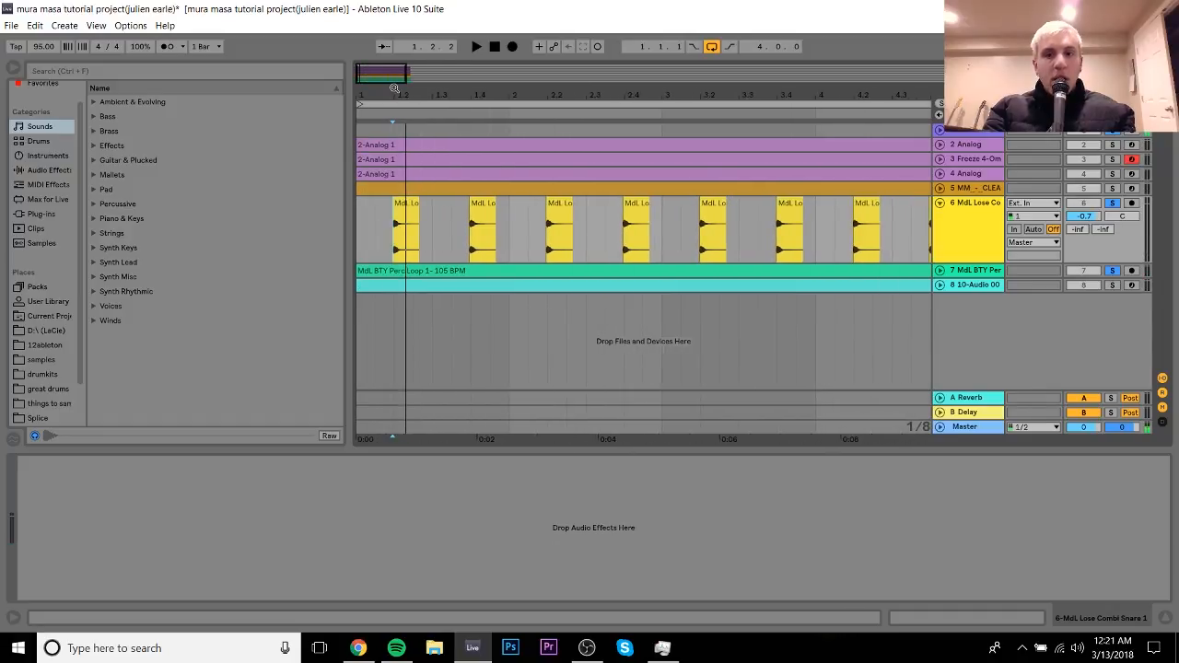
Show the track 7 percussion loop's EQ Eight, open the MdL BTY Perc Loop 1 clip and choose the Re-Pitch warp mode.
left_click(1034, 274)
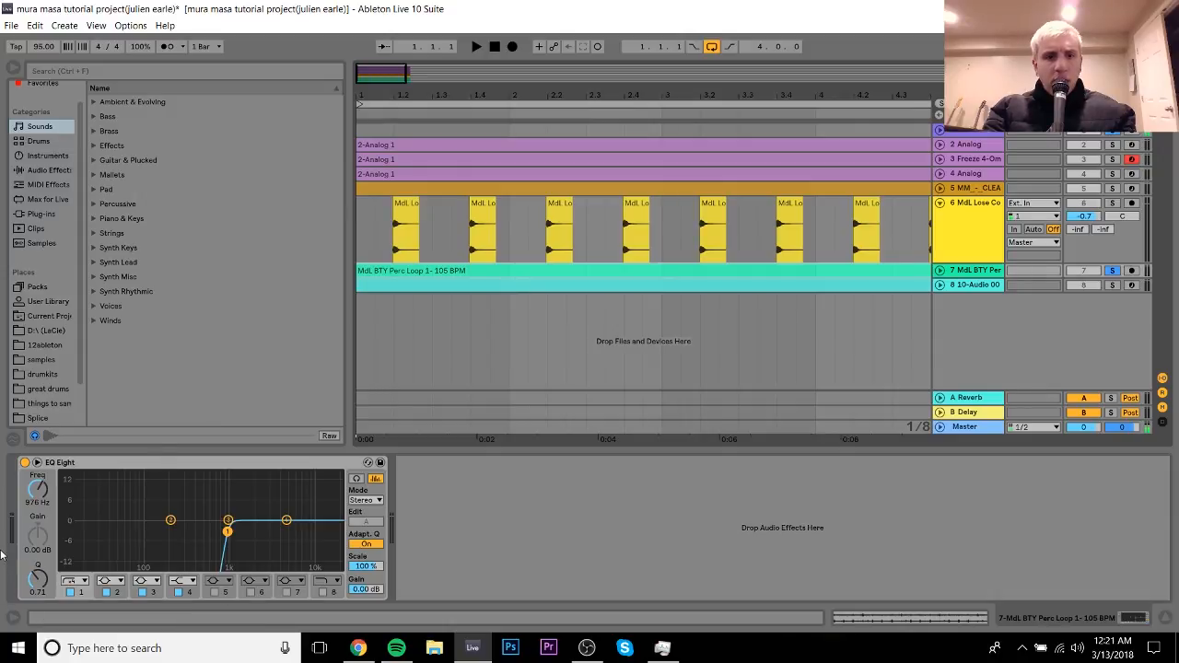
left_click(556, 274)
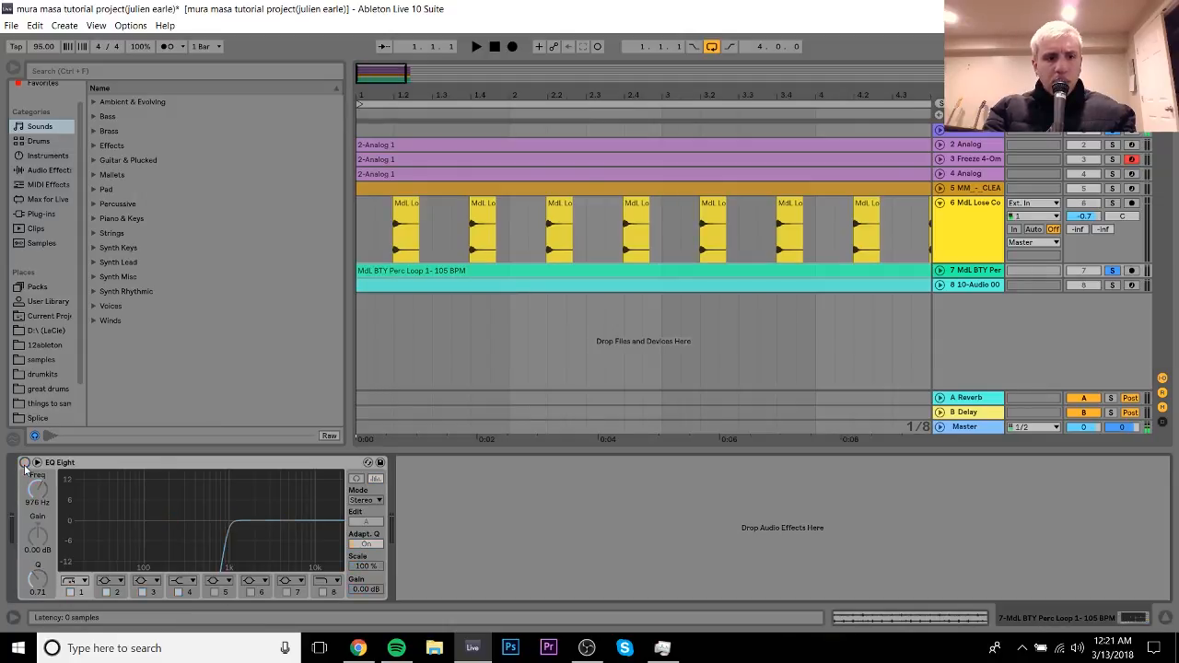
double_click(557, 275)
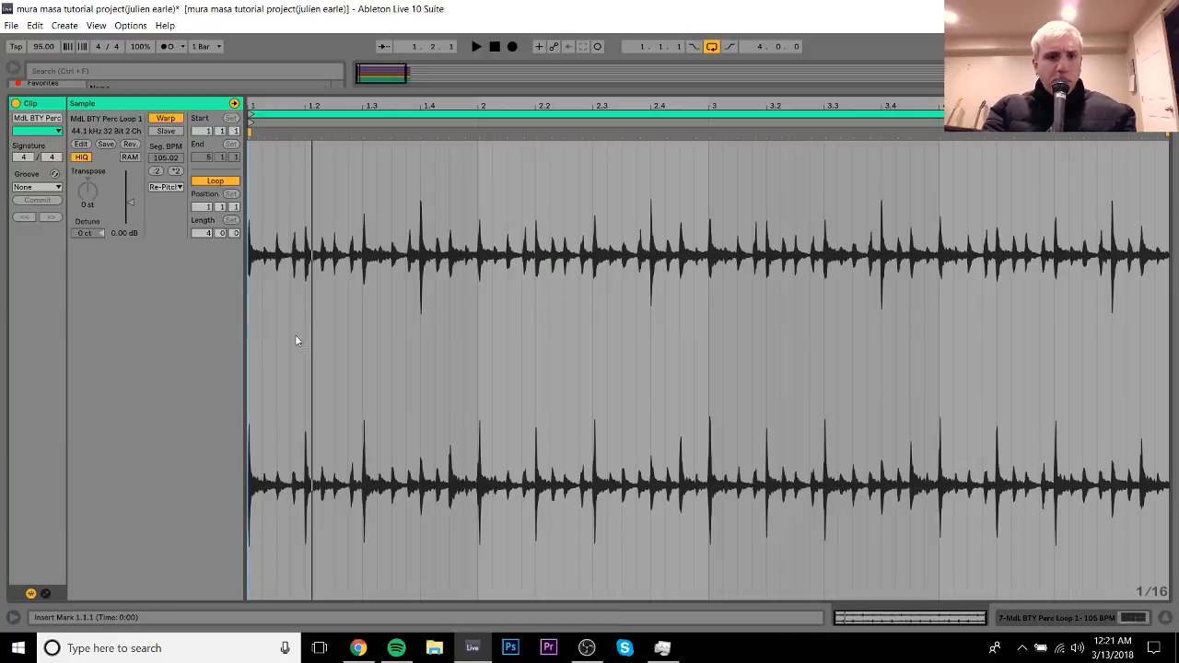
left_click(173, 187)
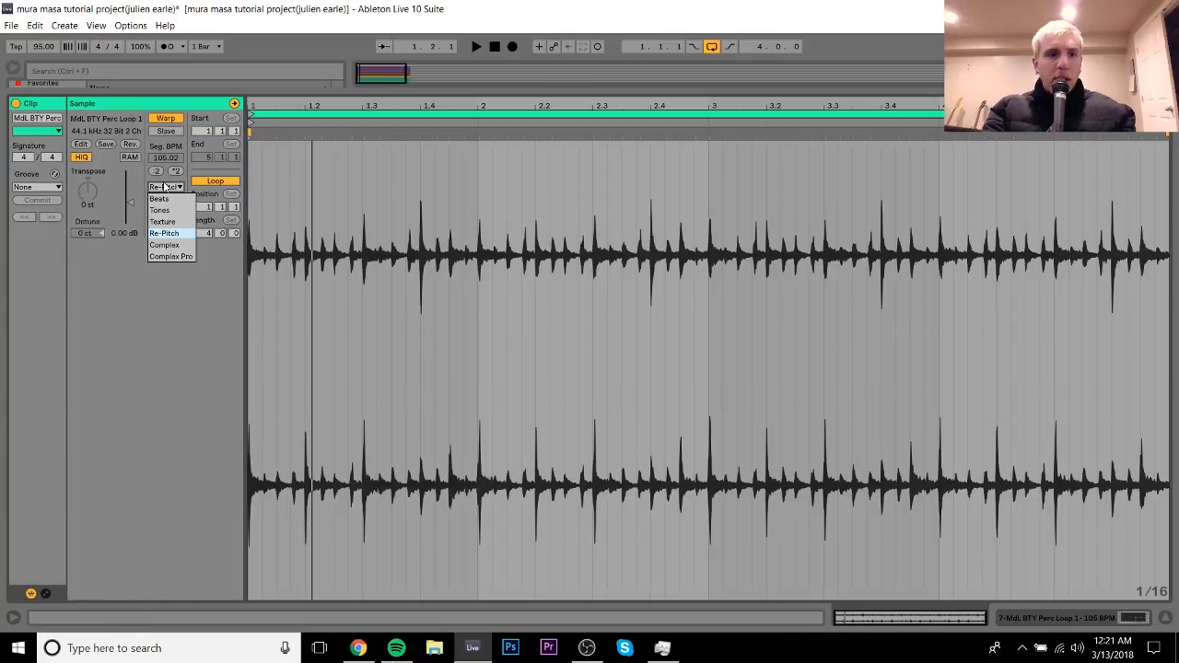
left_click(171, 233)
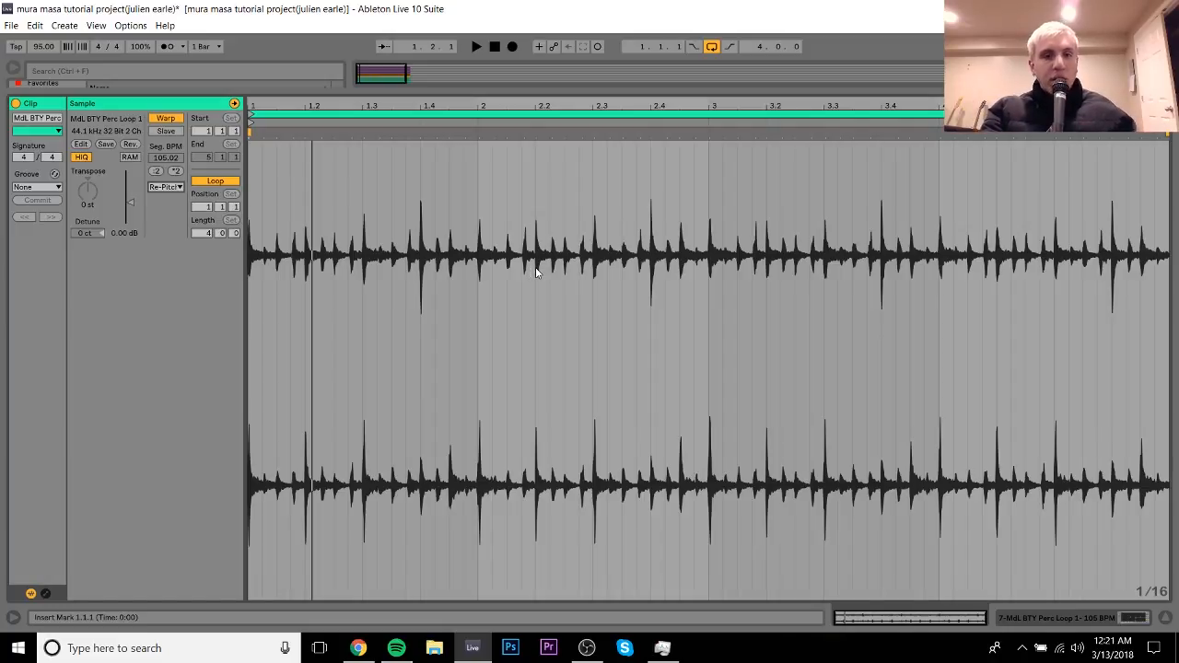
Check the percussion loop's warp mode, play the soloed loop unfiltered and switch track 7's EQ Eight back on during playback.
left_click(165, 187)
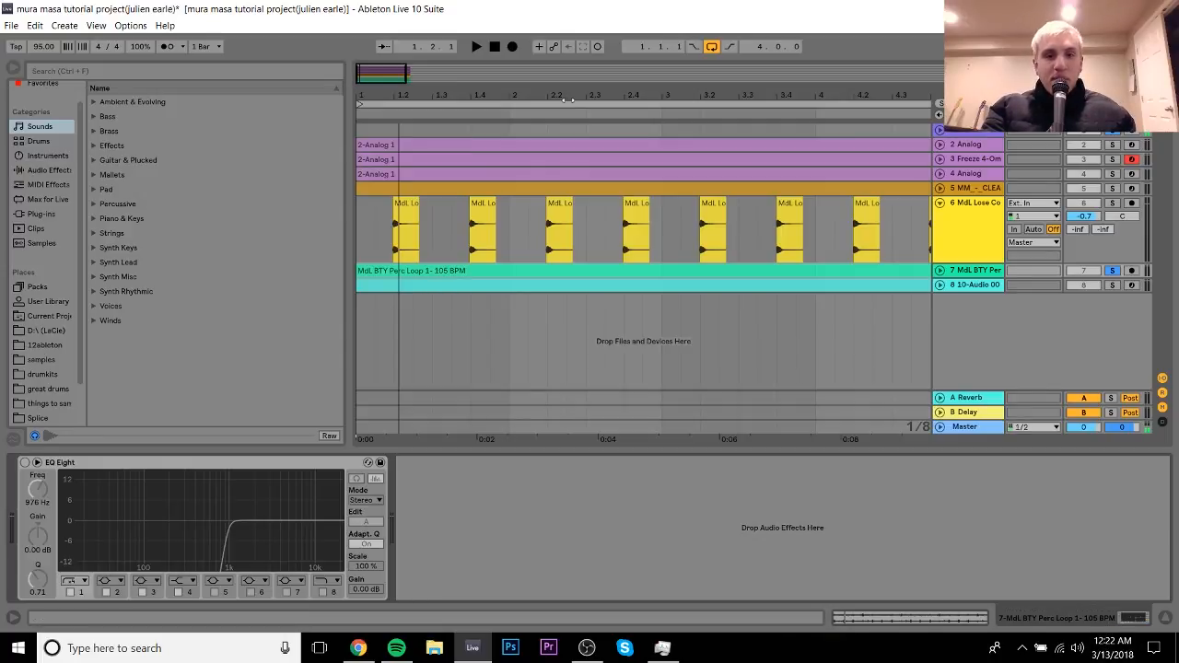
key("minus")
key("minus")
key("minus")
key("minus")
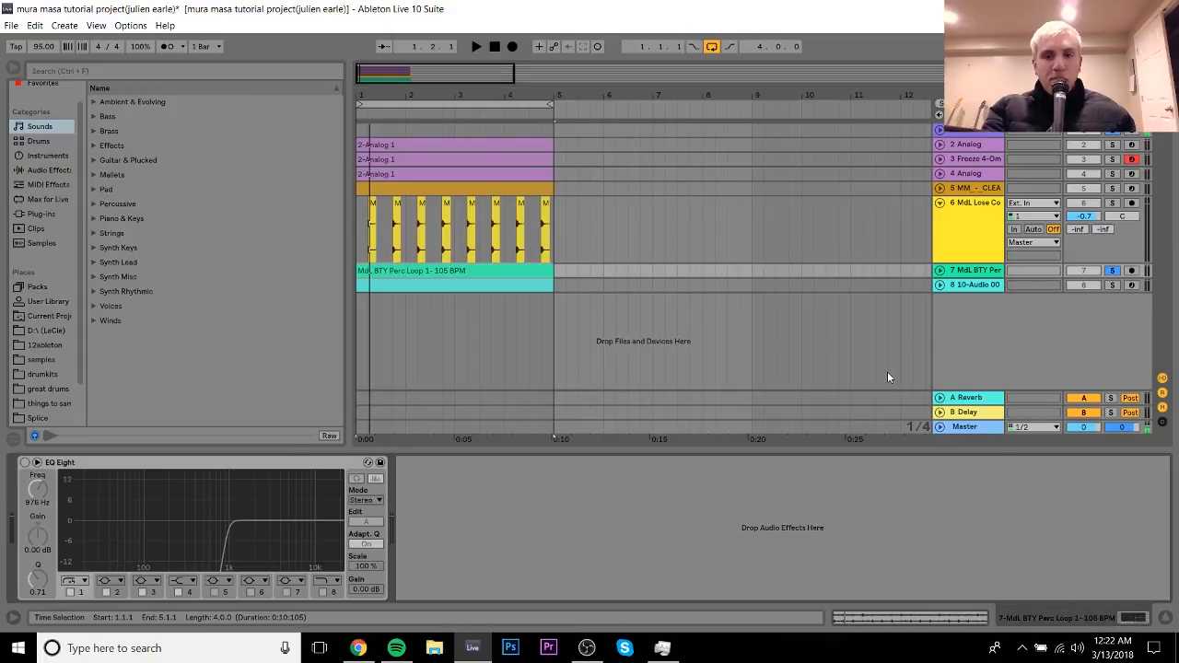
key("space")
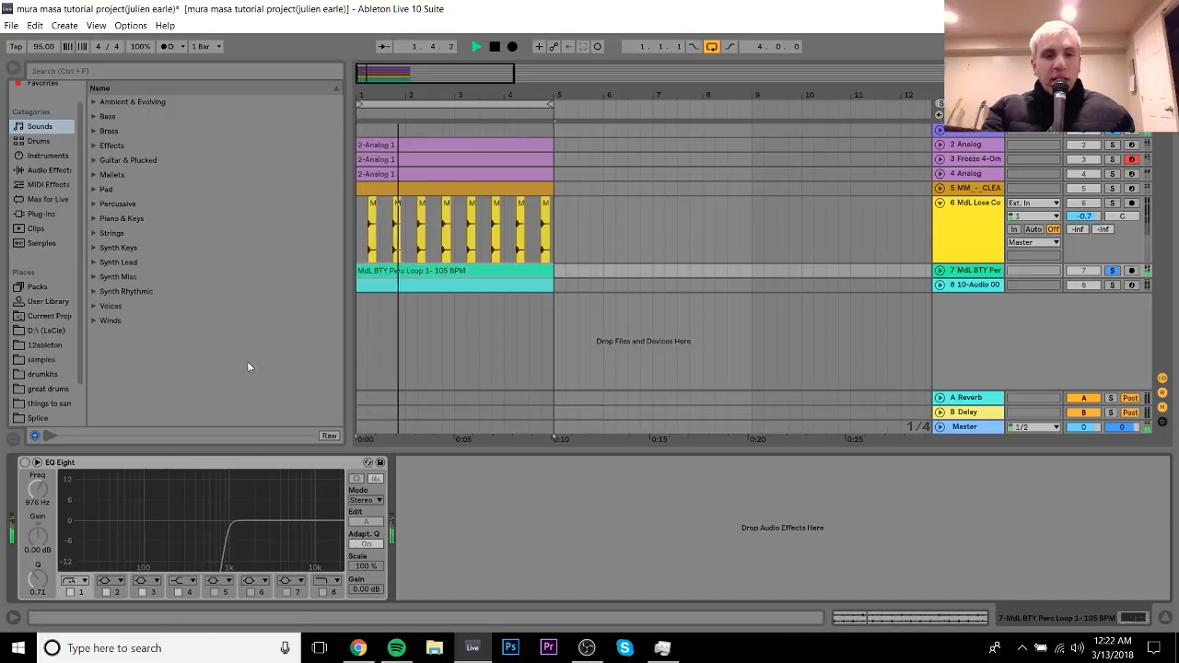
left_click(25, 461)
key("space")
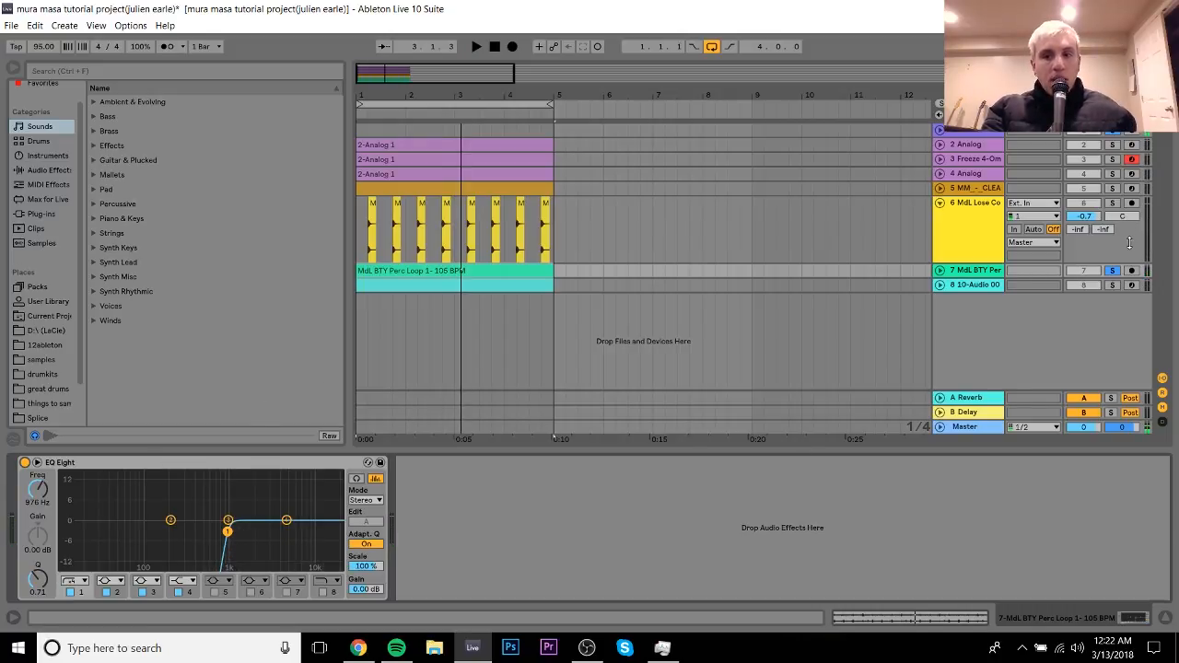
Move the solo from the percussion loop to track 8 (10-Audio 00), show its devices and play it with its effects.
left_click(1114, 285)
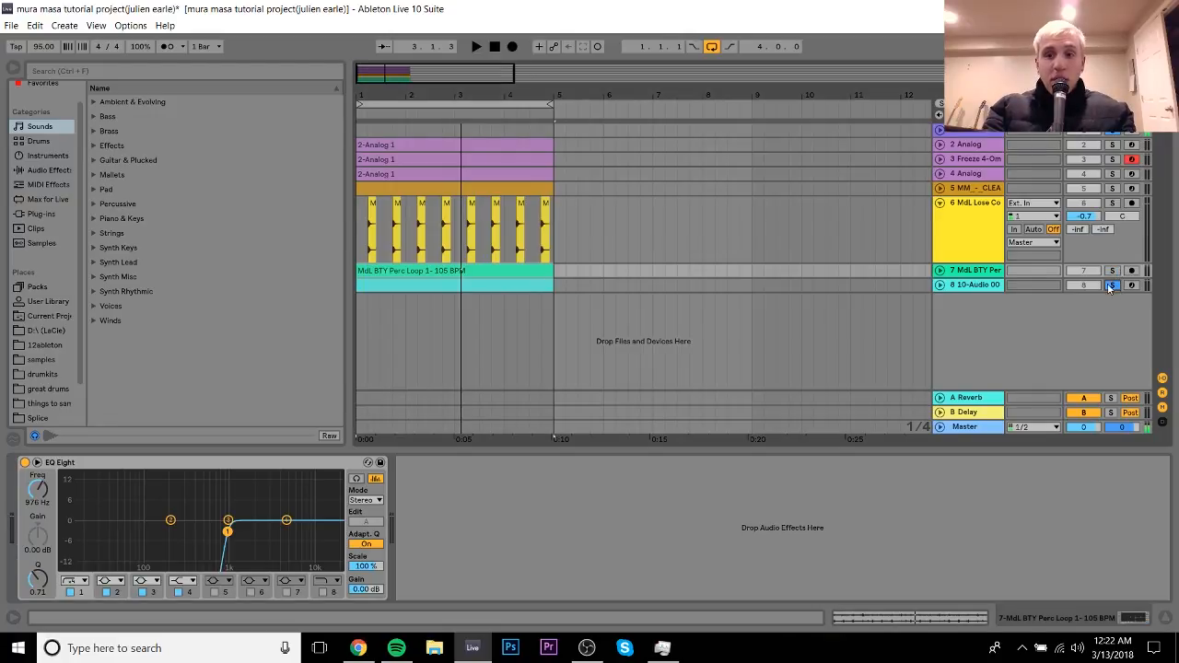
left_click(977, 285)
key("space")
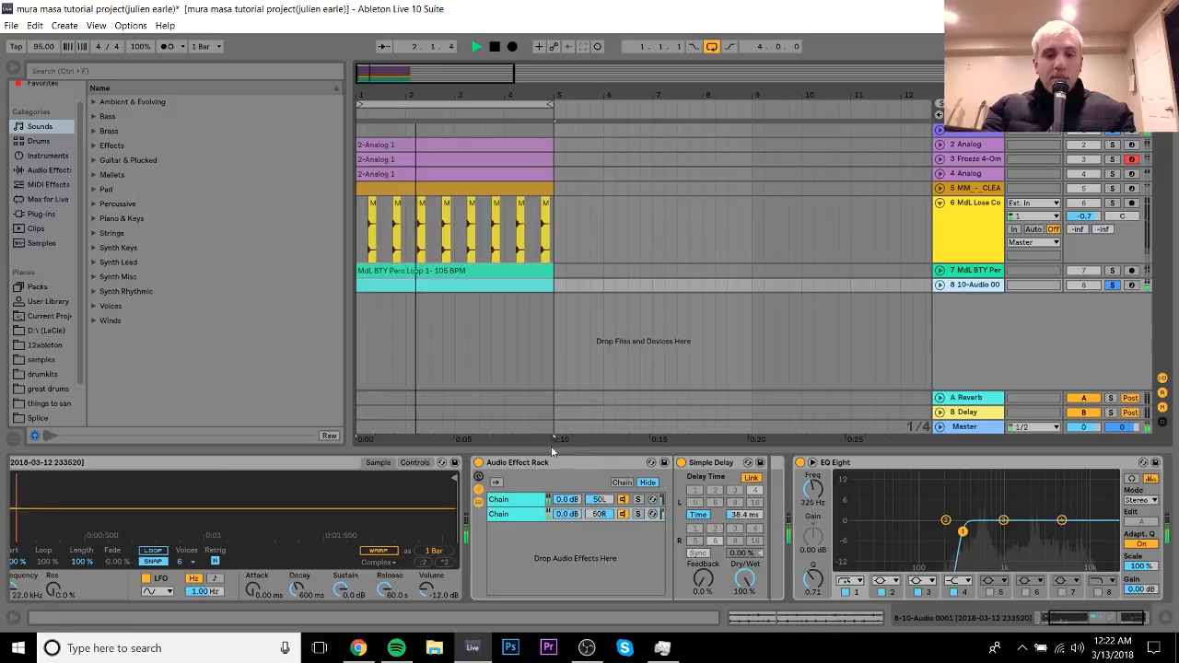
key("space")
Bypass the Audio Effect Rack and EQ Eight on track 8 and play the dry Simpler sound.
left_click(478, 463)
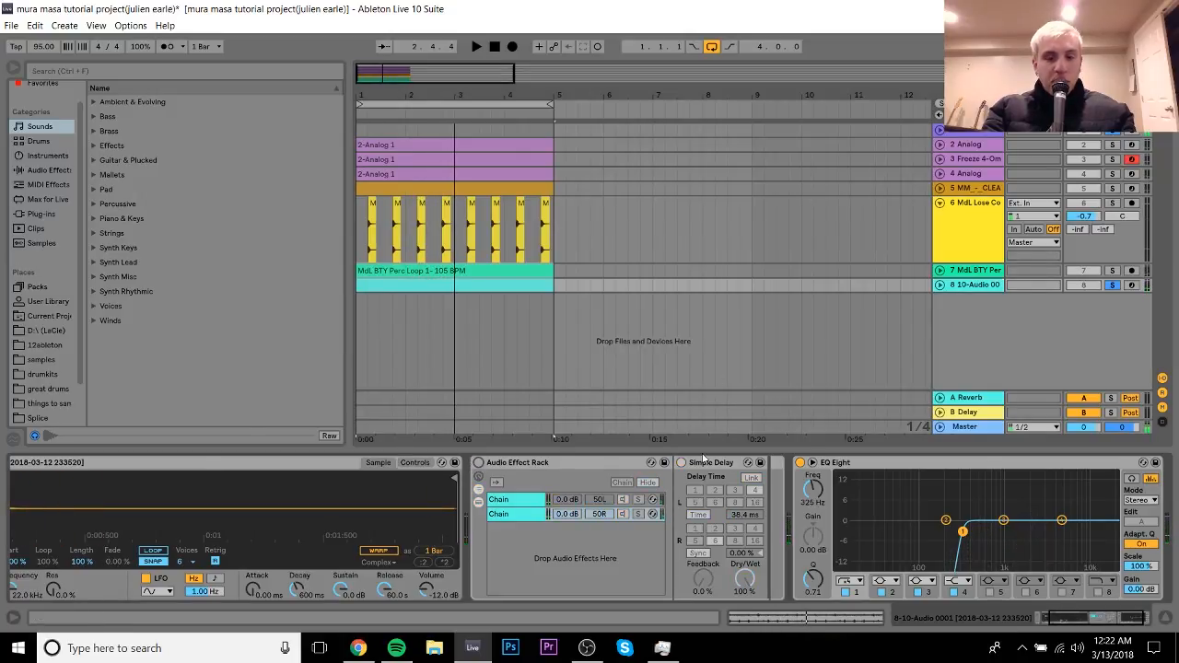
left_click(800, 462)
left_click(1077, 622)
key("space")
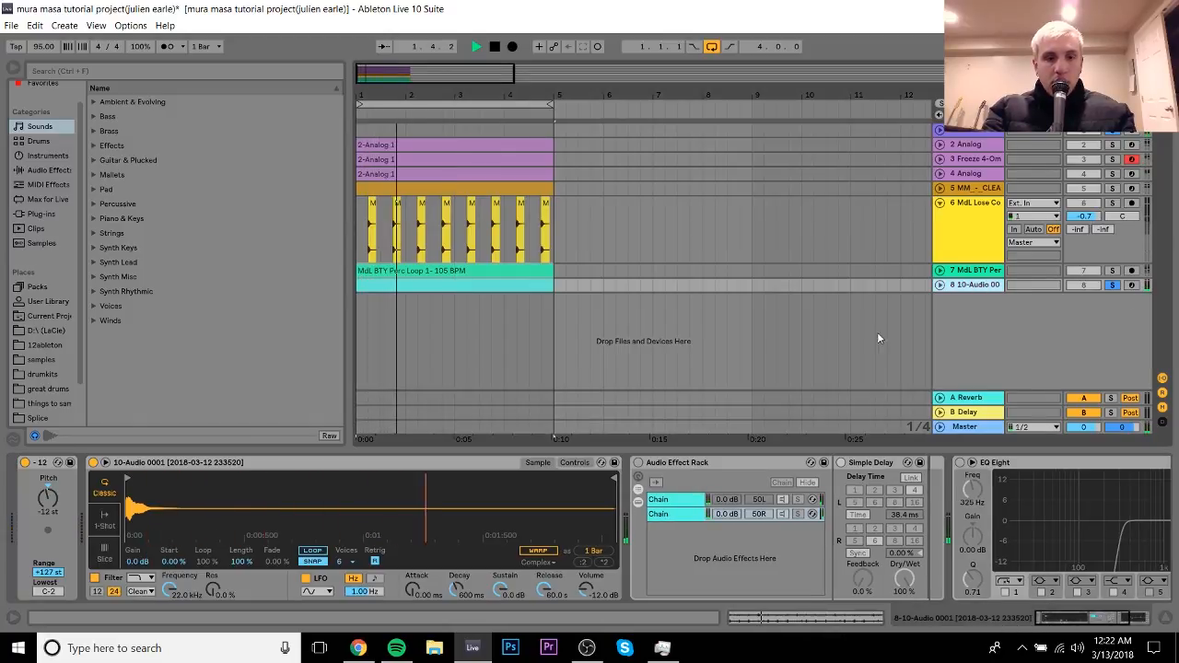
key("space")
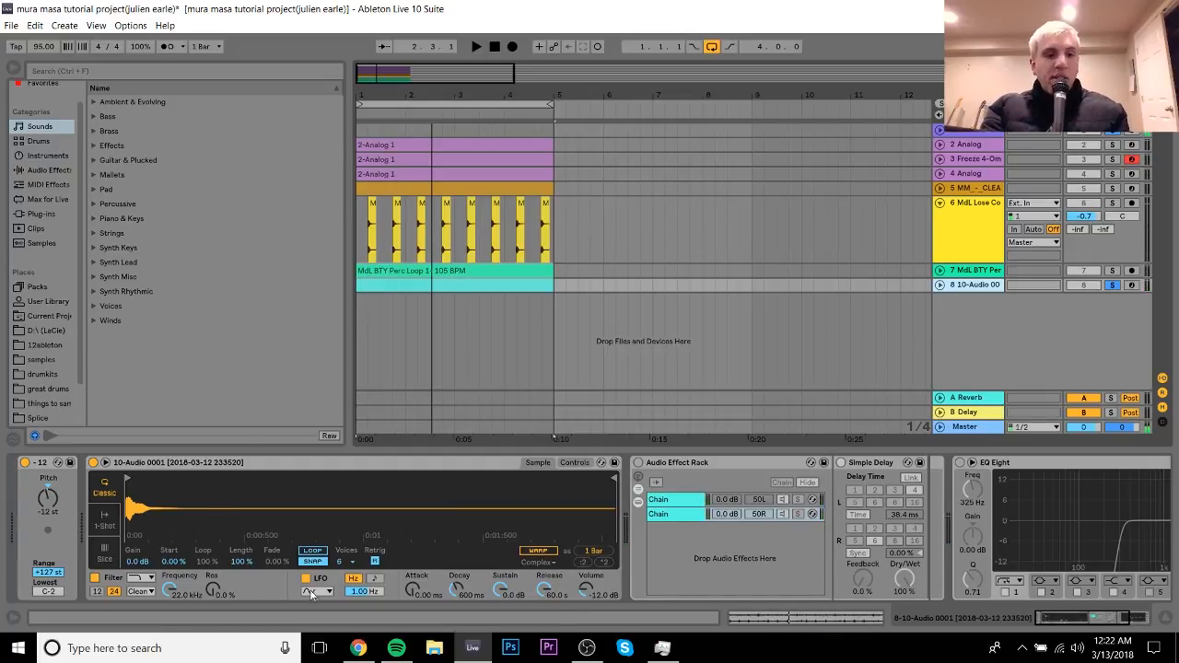
Open track 8's MIDI clip, examine its note pattern and play it.
double_click(451, 290)
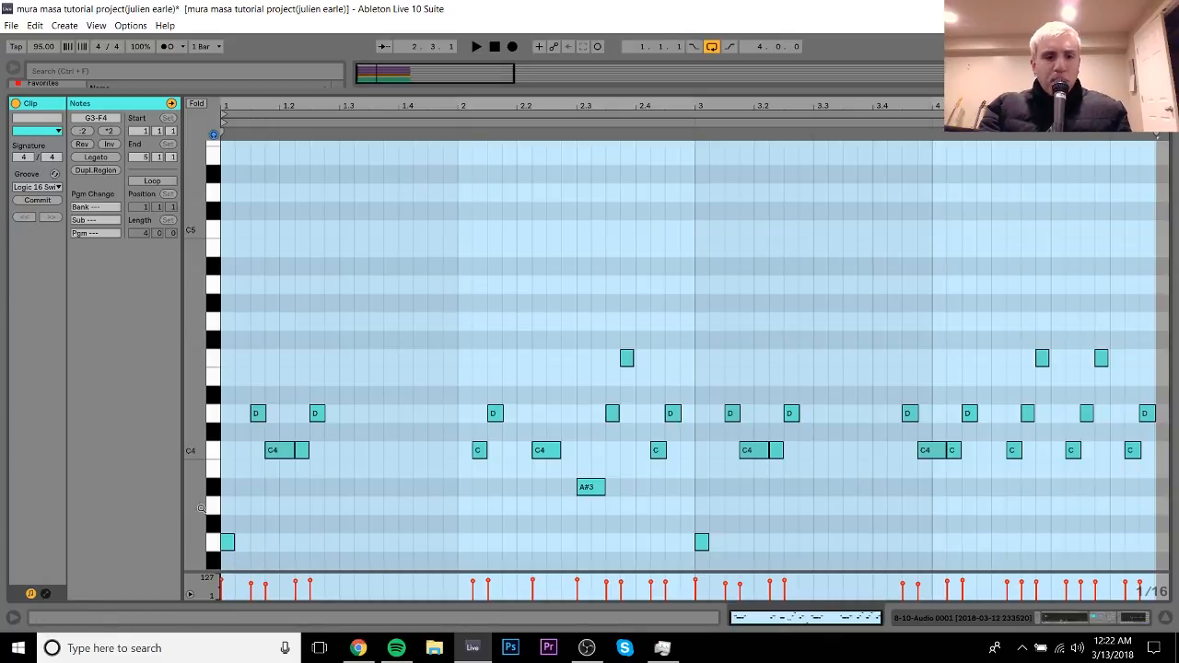
scroll(225, 532, "down", 4)
key("space")
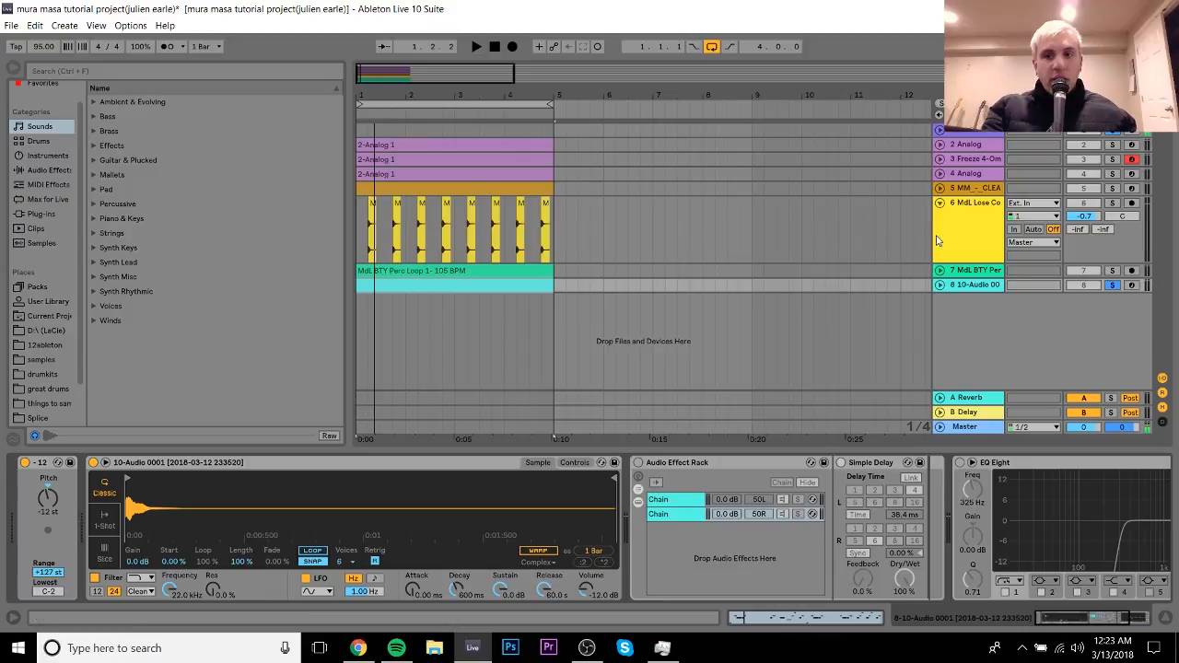
Solo track 3 (Freeze 4-Om) alongside track 8, play them together and clear the solos.
left_click(1113, 159)
key("space")
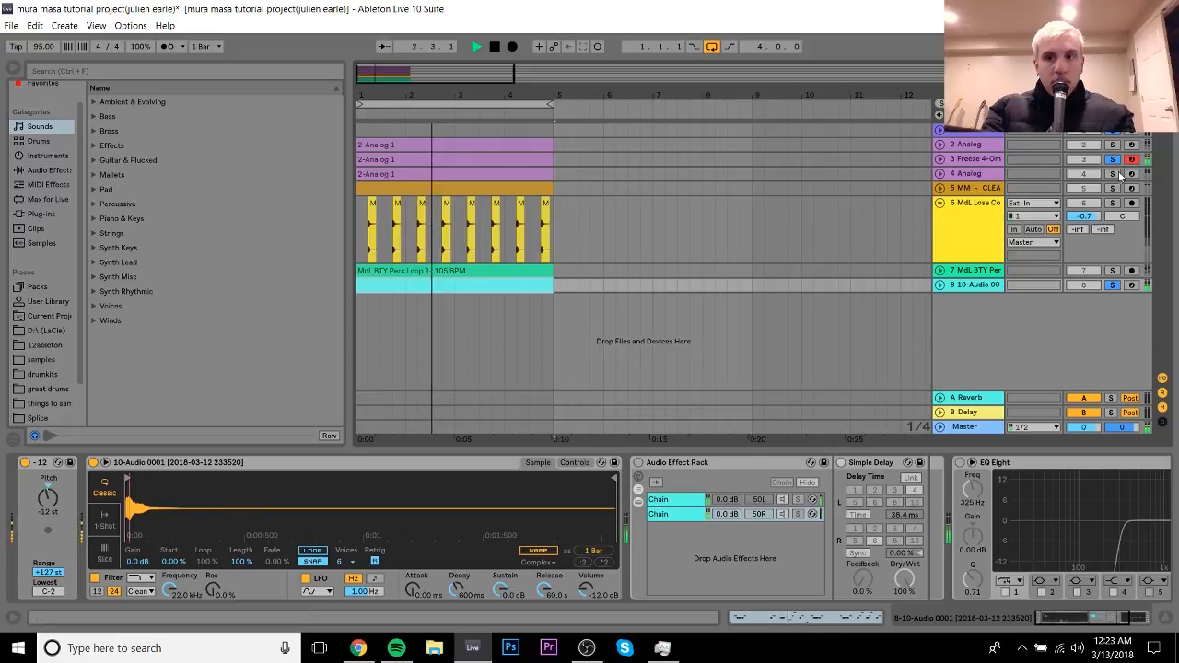
key("space")
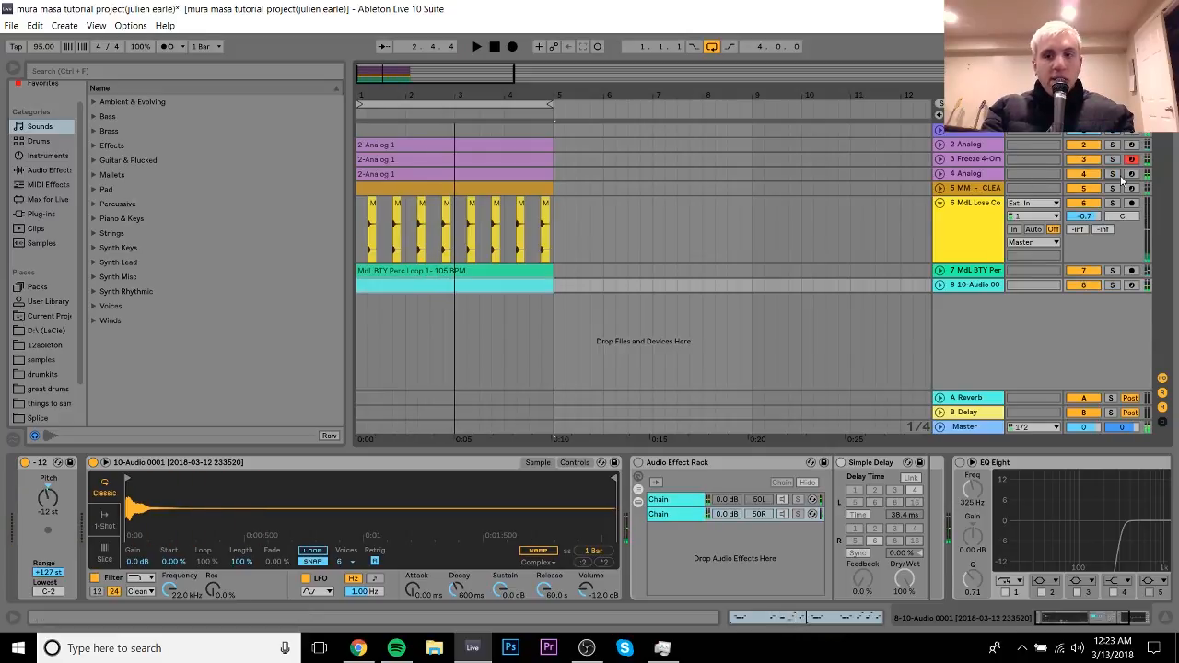
Briefly show the voice track's devices, return to track 8's Simpler, solo the track and play the recorded sample.
left_click(1009, 133)
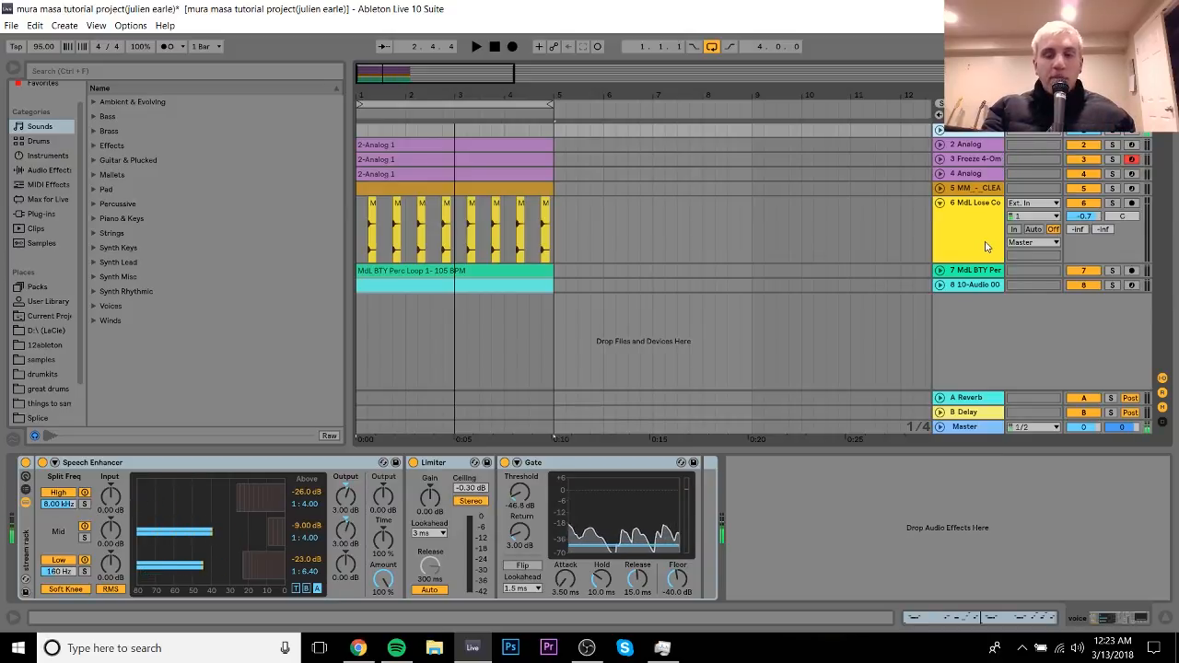
left_click(969, 285)
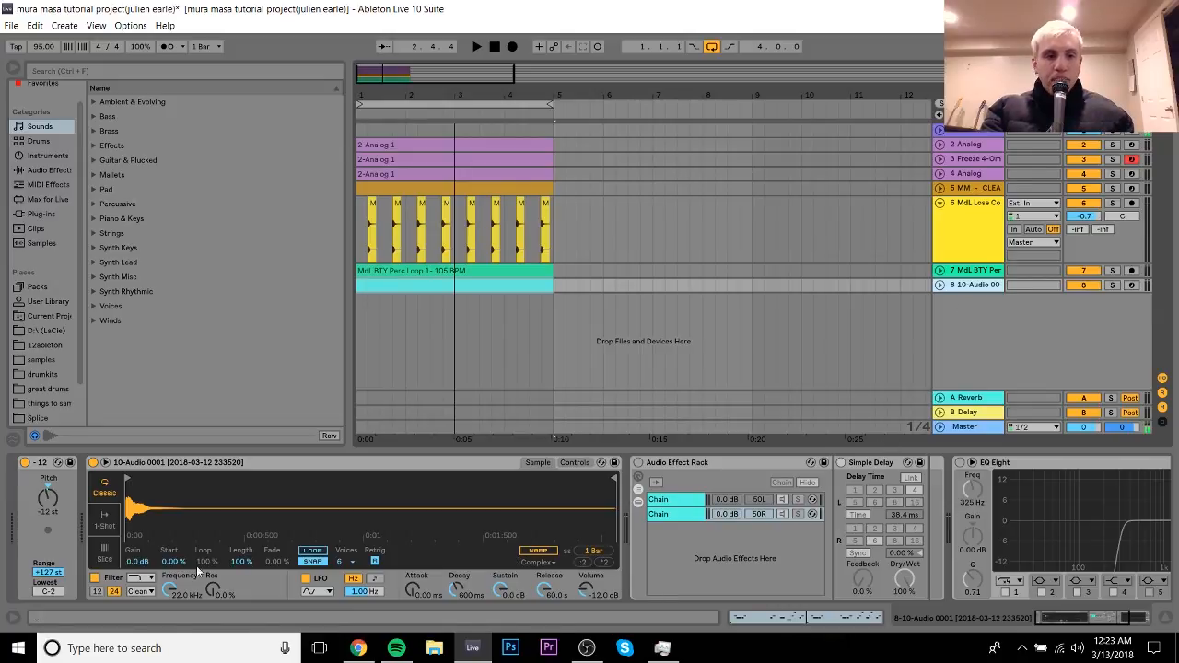
left_click(1112, 284)
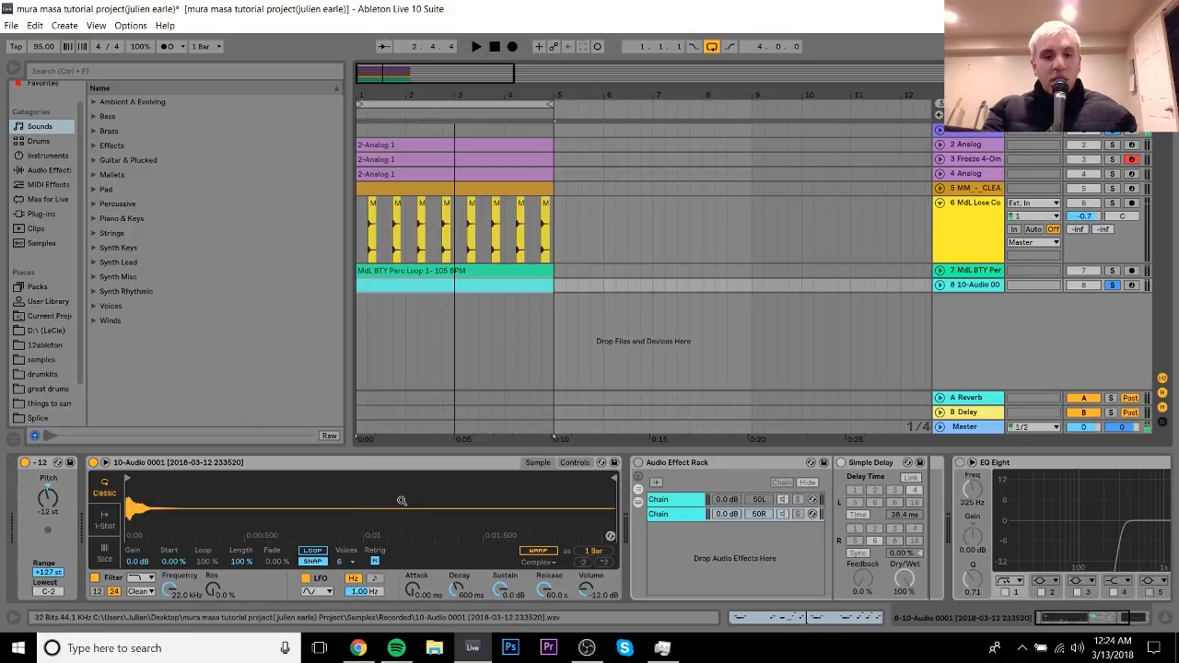
key("space")
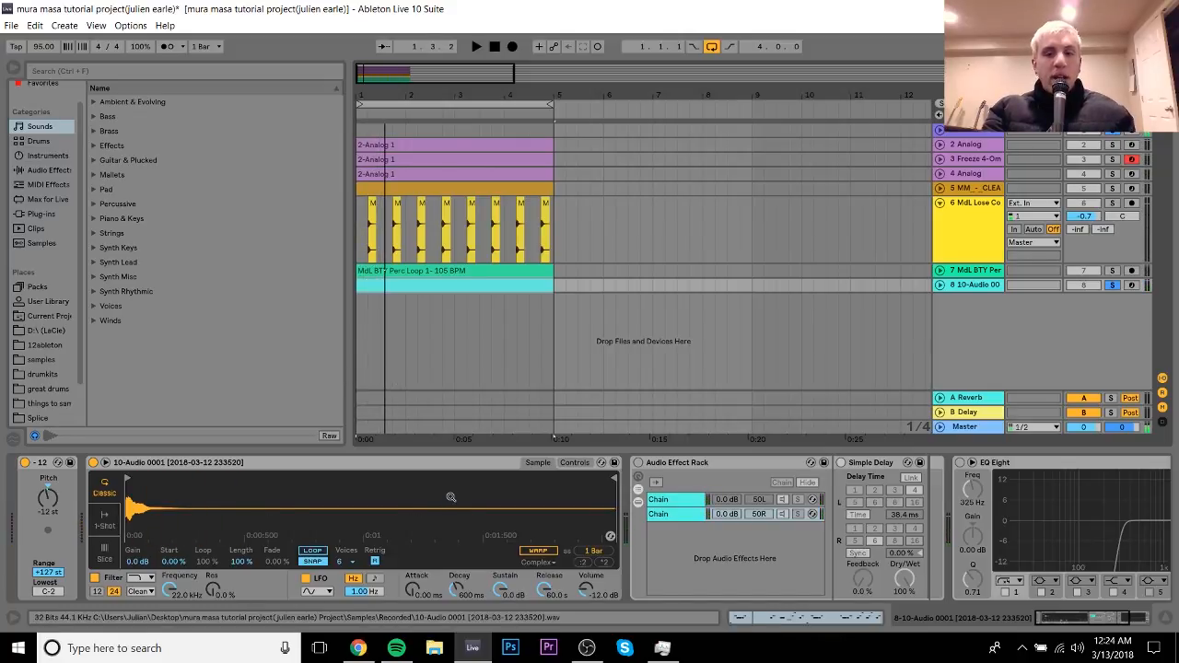
Re-enable track 8's Audio Effect Rack, play it and compare its Simple Delay time with the one on track 2 (Analog).
left_click(638, 464)
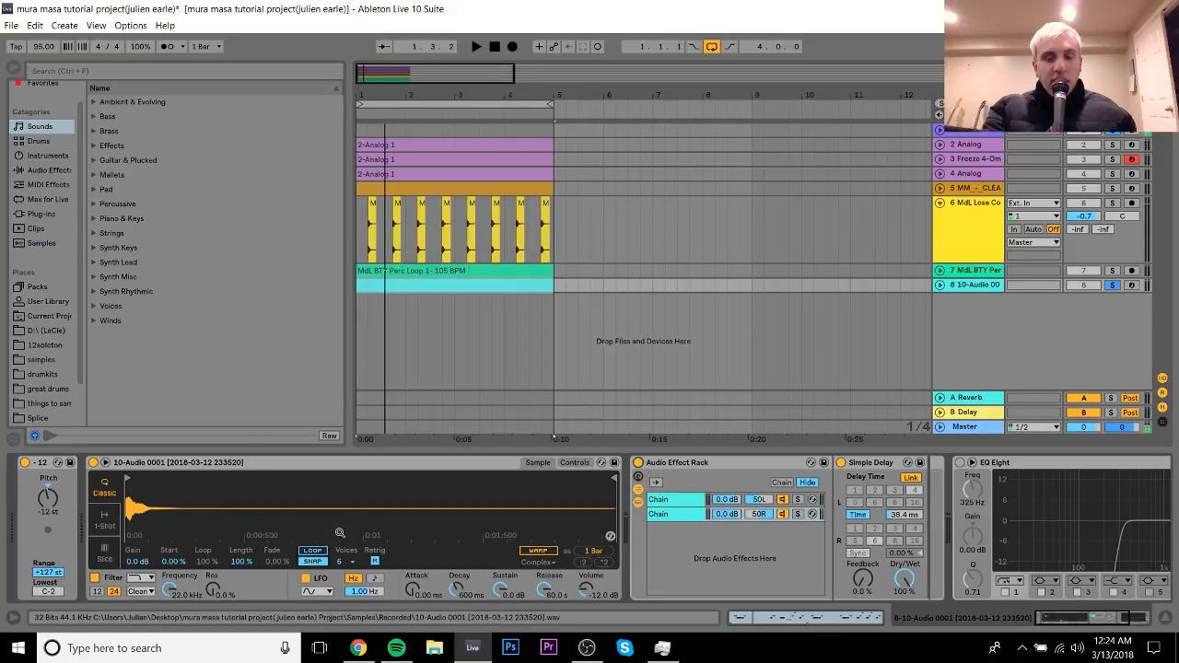
key("space")
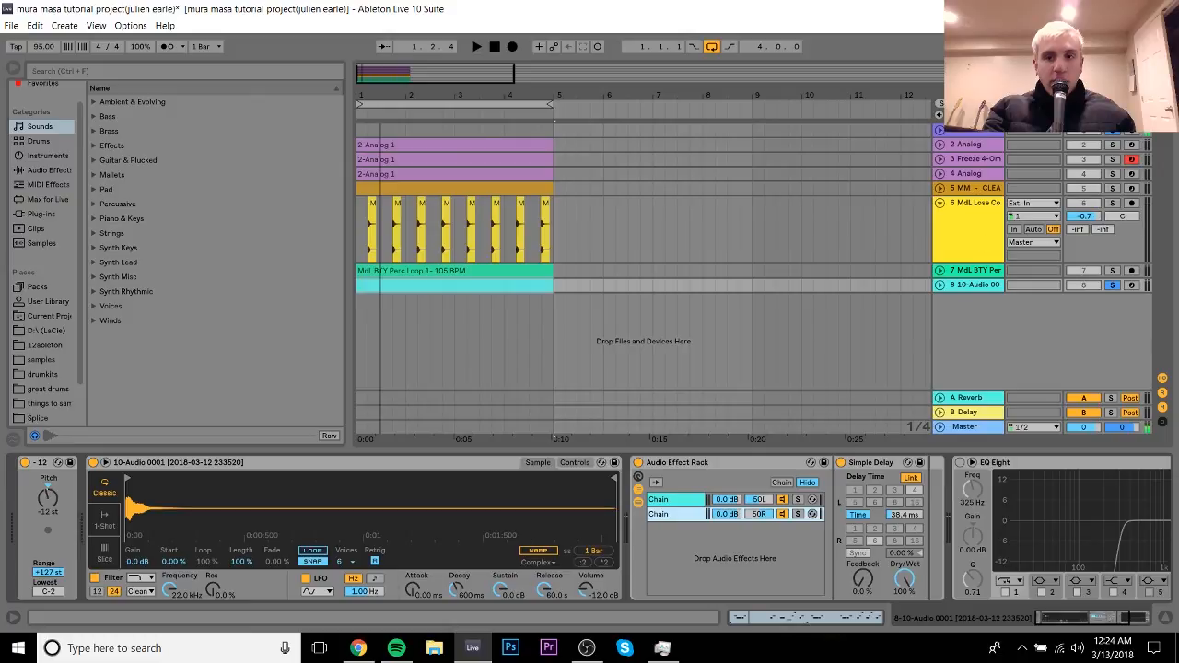
left_click(992, 178)
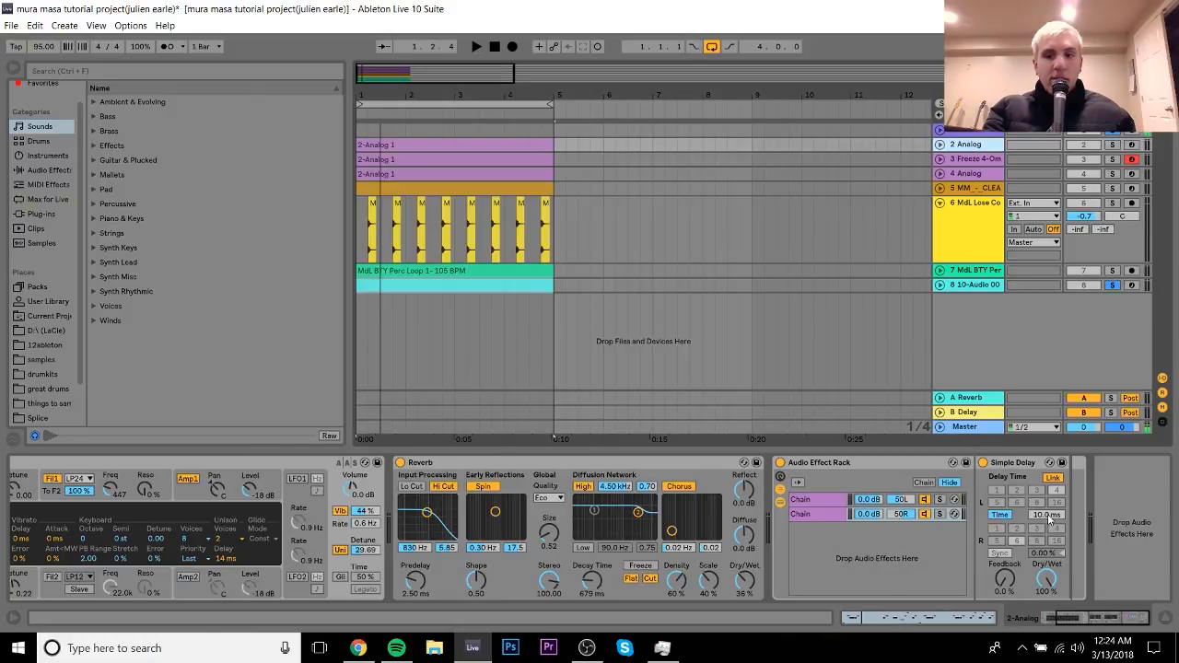
left_click(974, 286)
key("space")
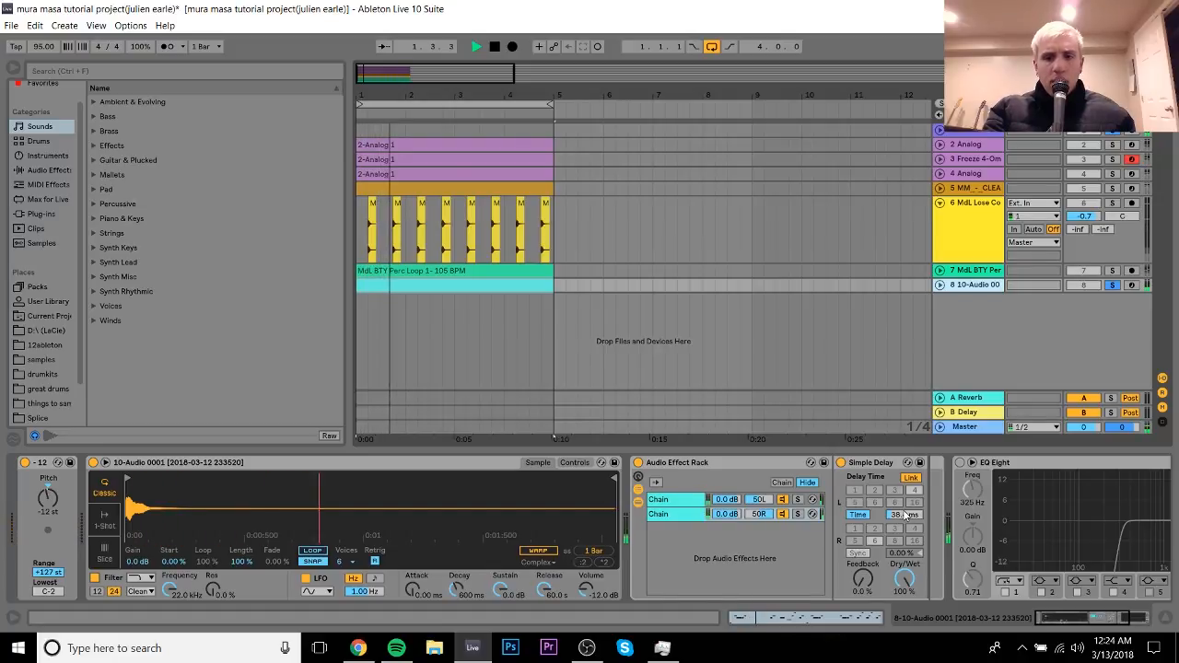
key("space")
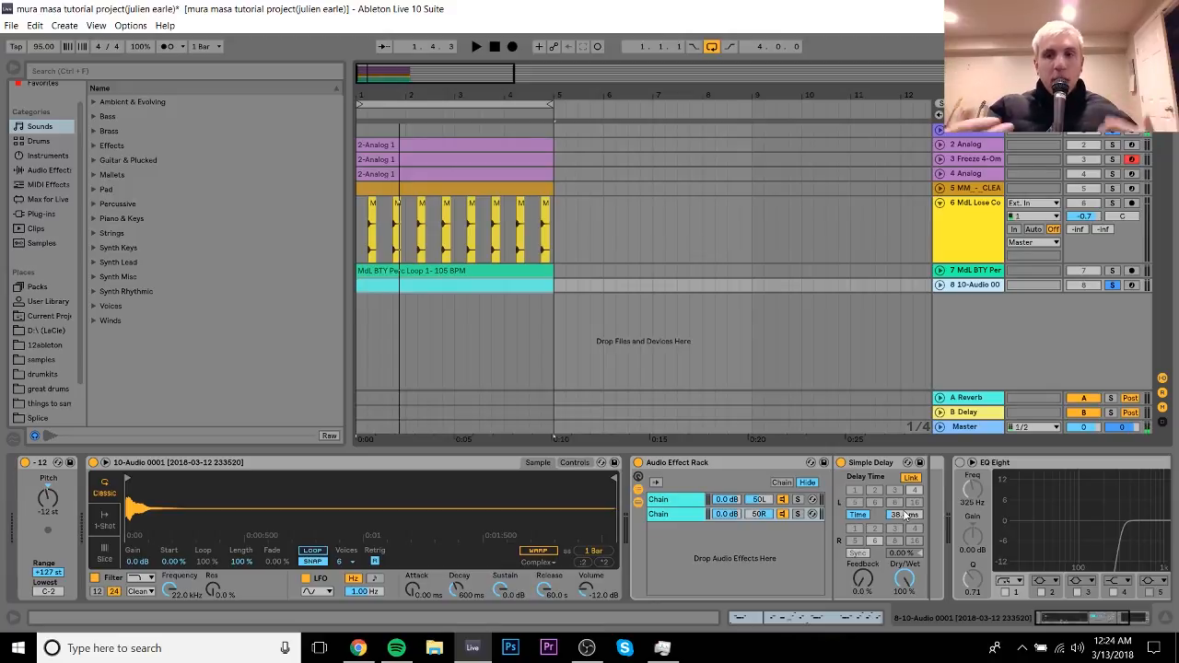
key("space")
key("space")
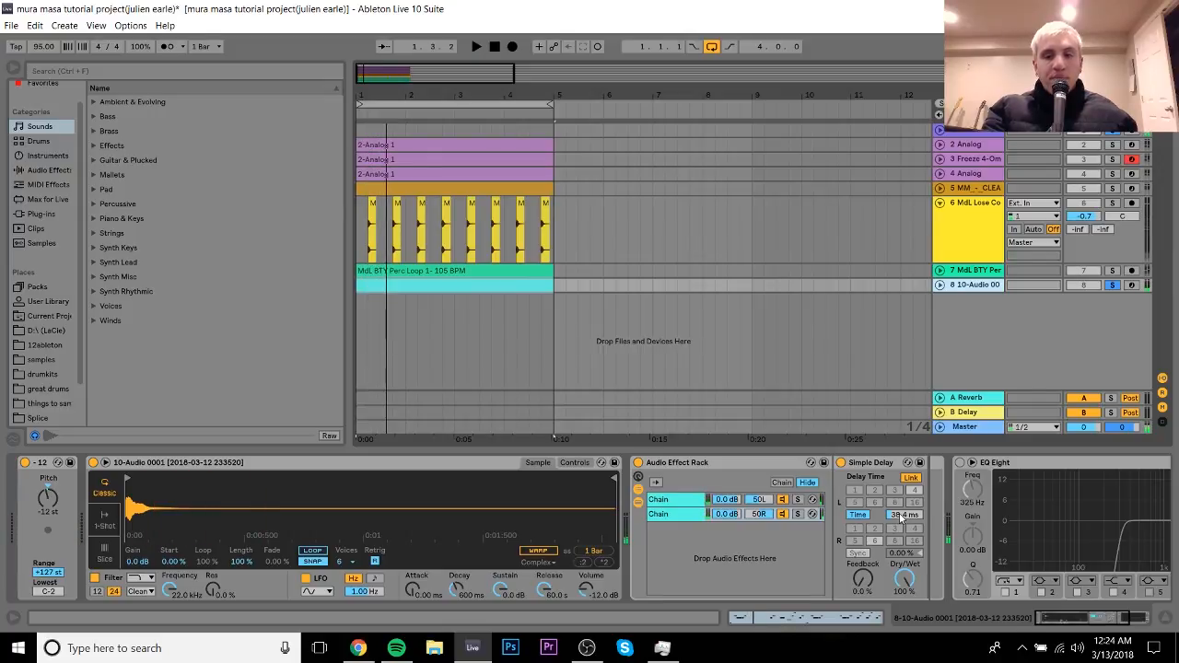
Play track 8 without its EQ Eight and switch the EQ Eight back on during playback.
left_click(1108, 624)
key("space")
key("space")
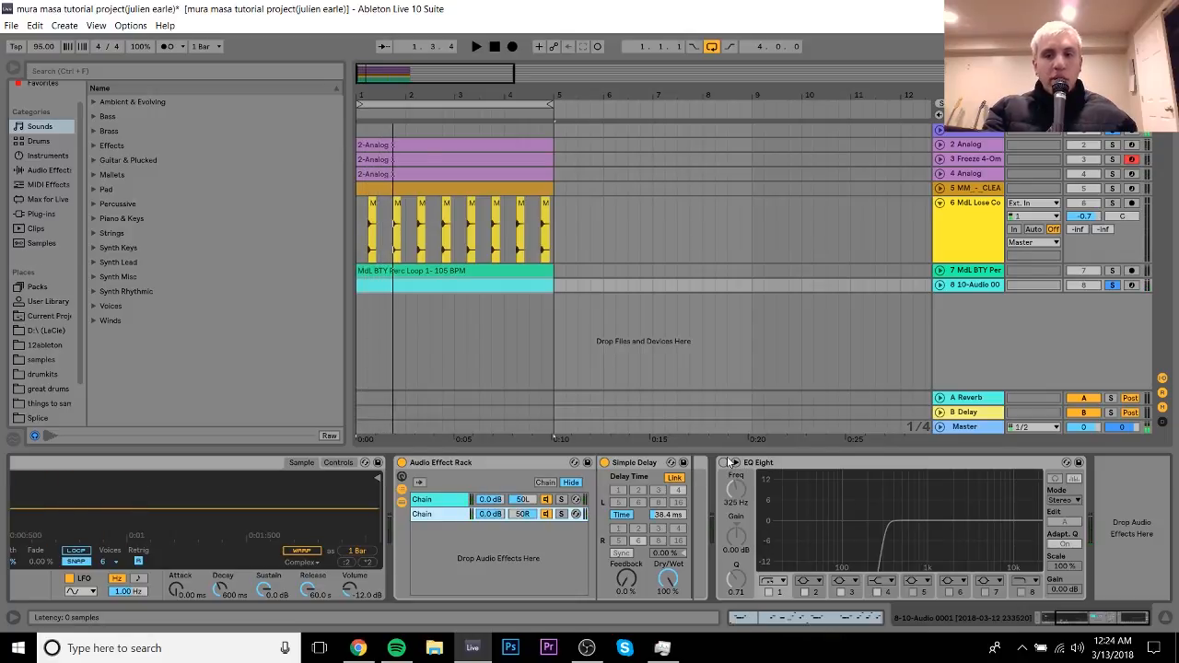
key("space")
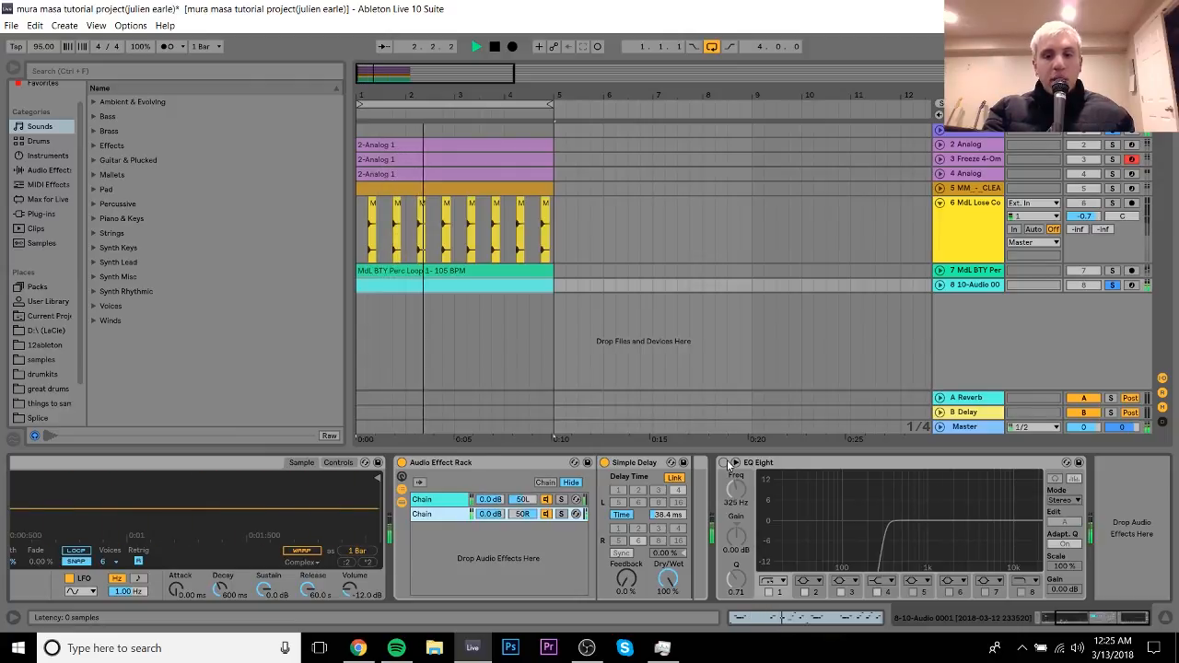
left_click(724, 463)
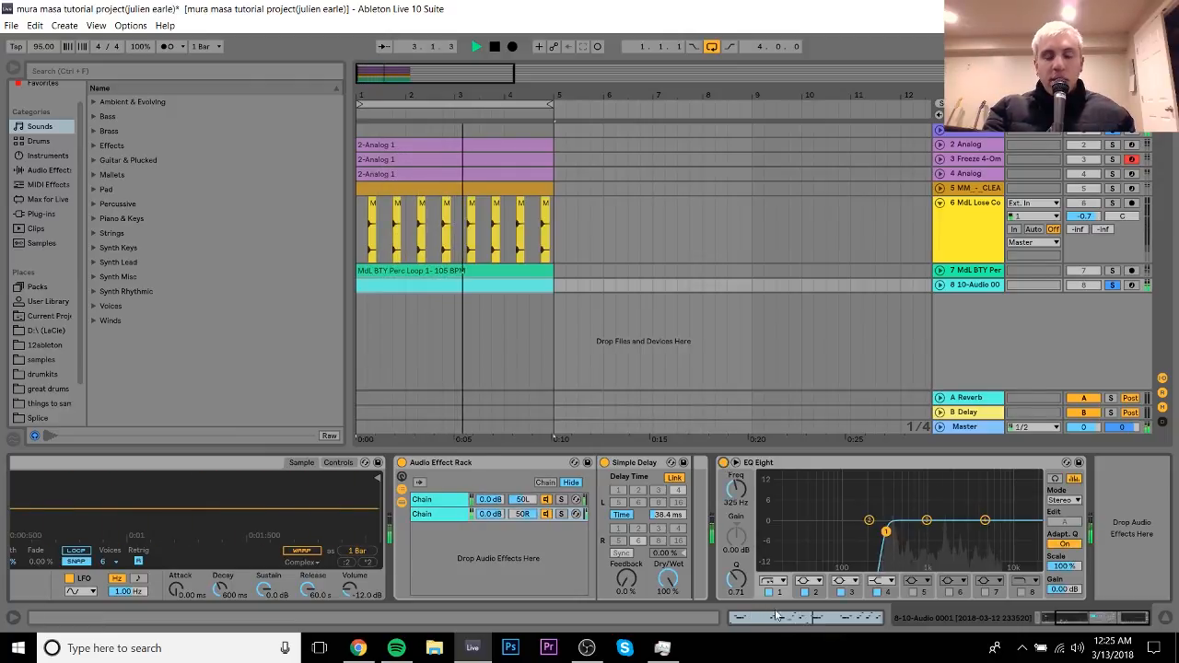
Unsolo track 8 to hear the full mix, fold the snare track 6 and stop playback.
left_click(1113, 286)
left_click(1113, 286)
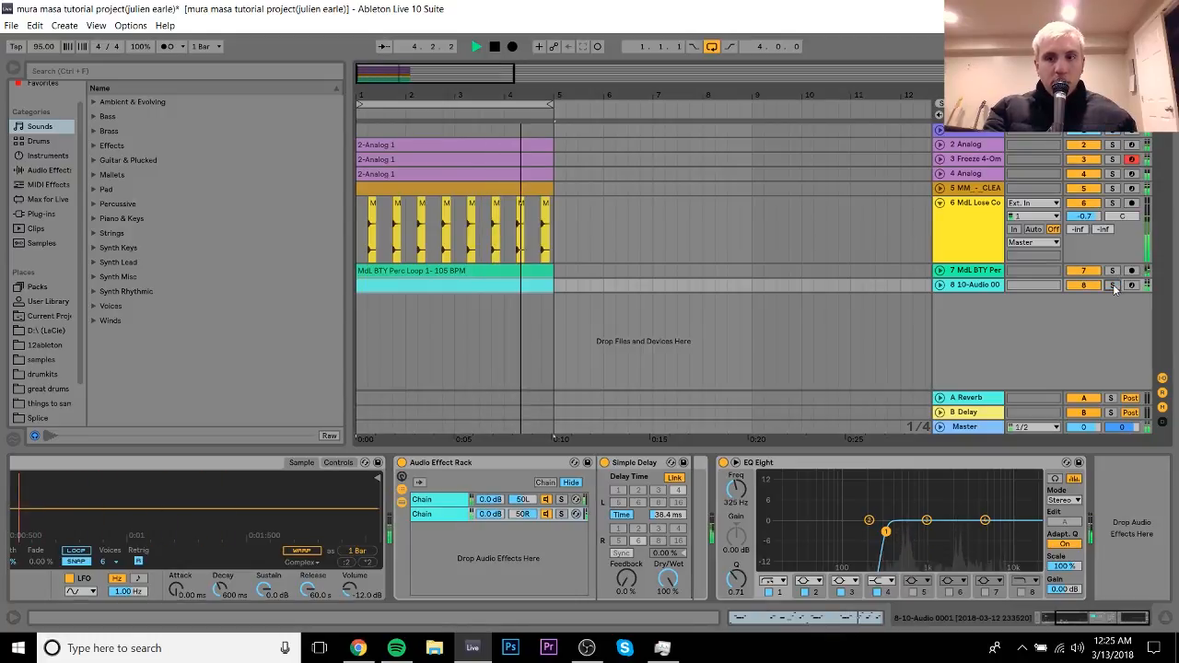
left_click(939, 203)
key("space")
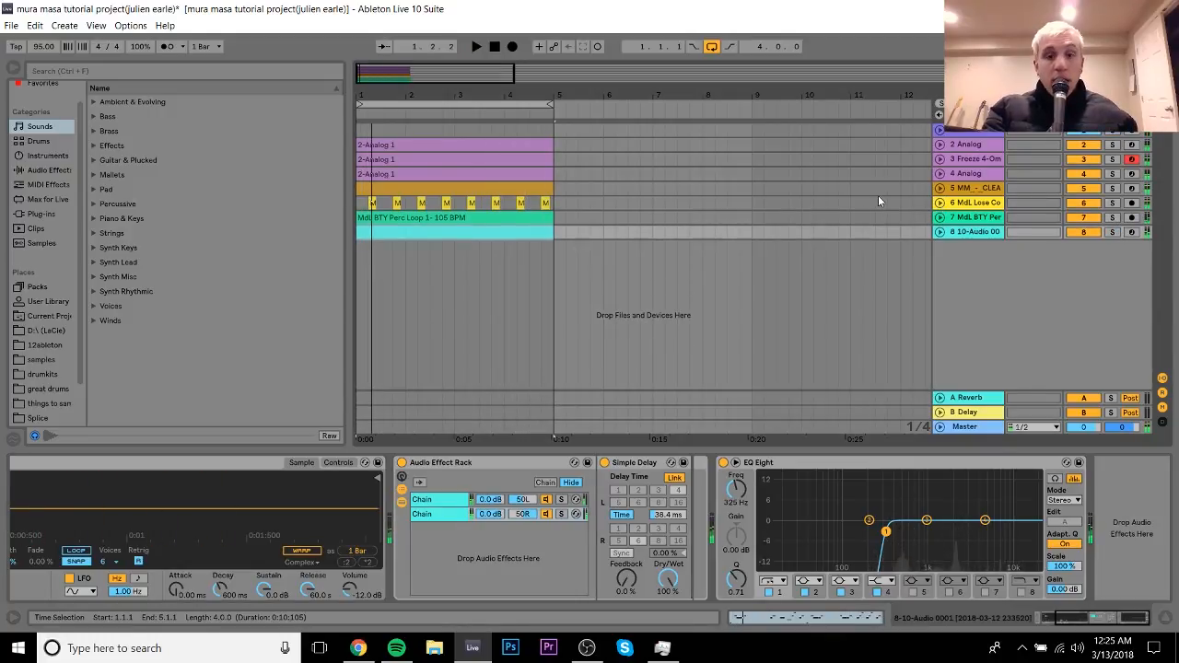
Review the layers by selecting the 2-Analog 1 clip on track 2, the kick track 5 and the snare track 6.
left_click(390, 151)
left_click(393, 145)
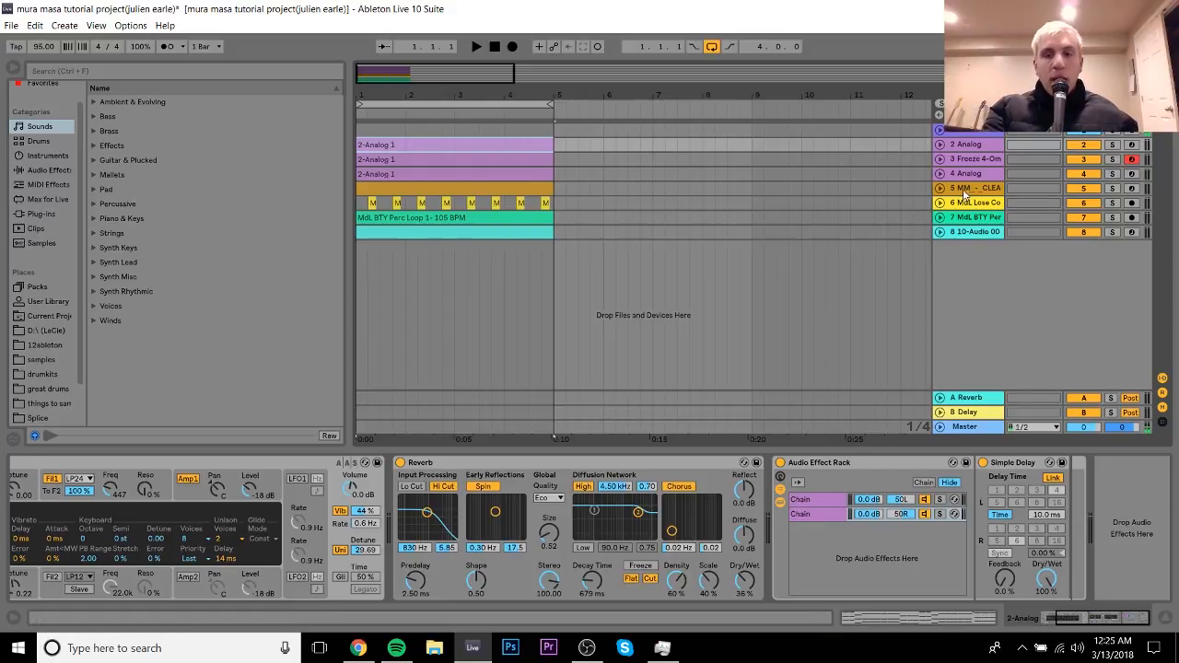
left_click(965, 191)
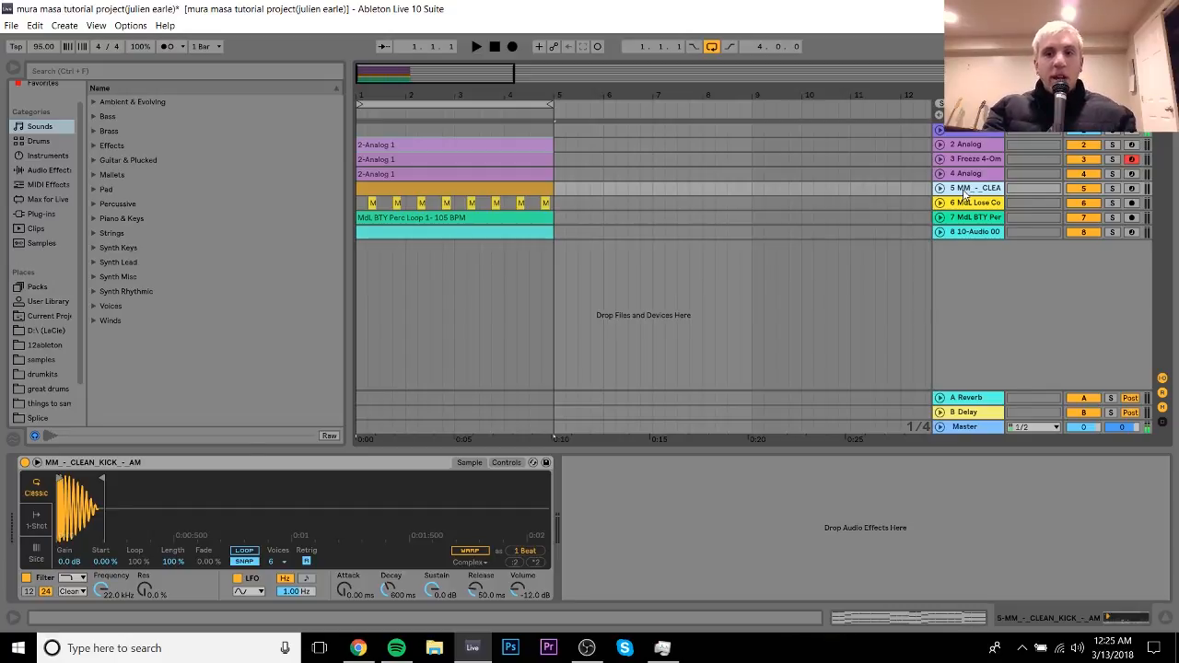
left_click(973, 203)
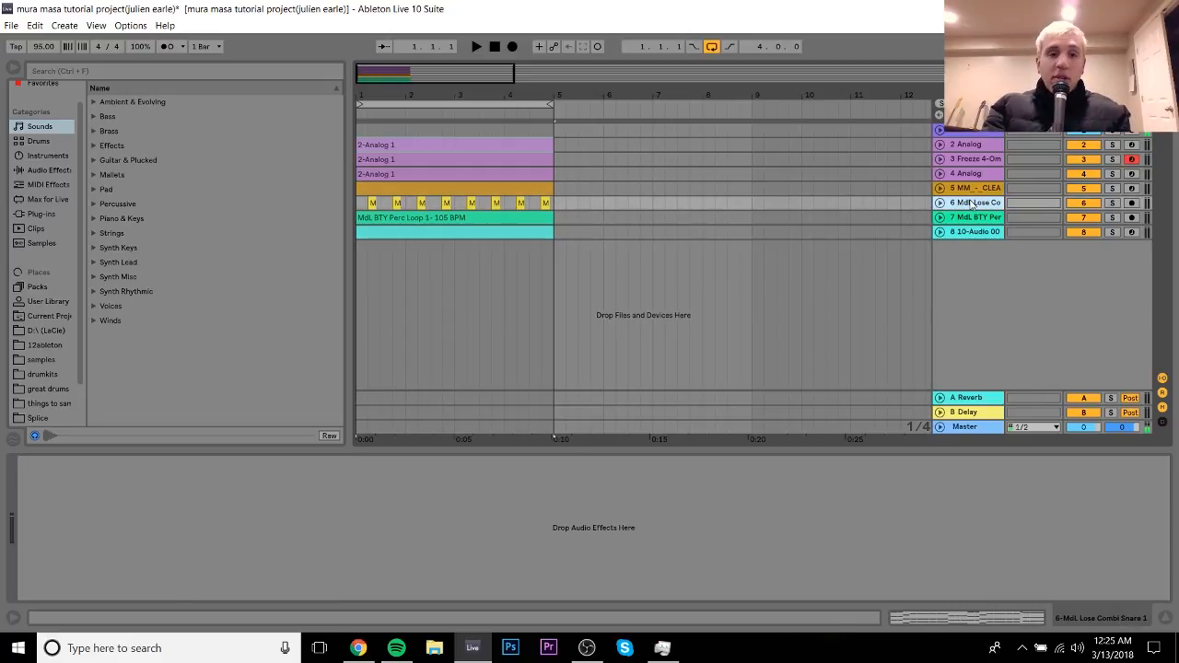